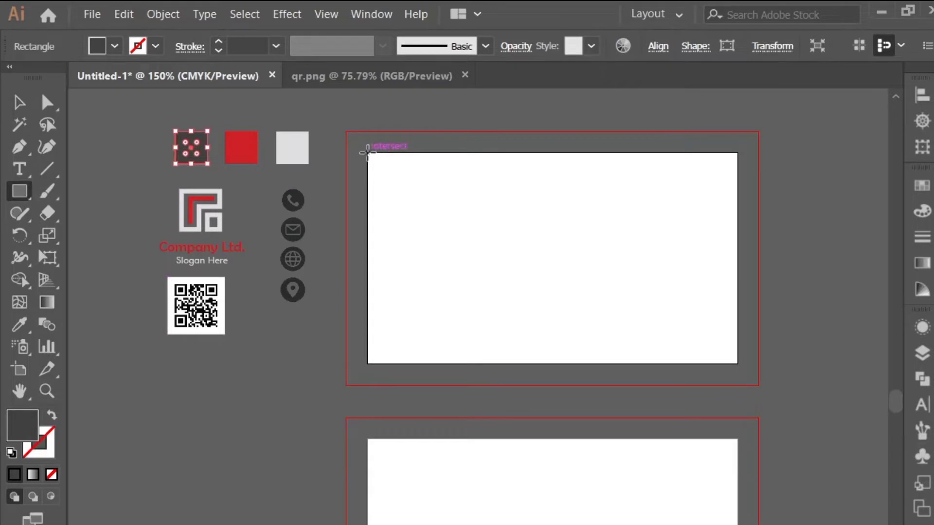
Draw a full-height dark grey rectangle along the left side of the upper artboard and narrow it by moving its right edge inward.
left_click_drag(367, 153, 509, 364)
key("ctrl+plus")
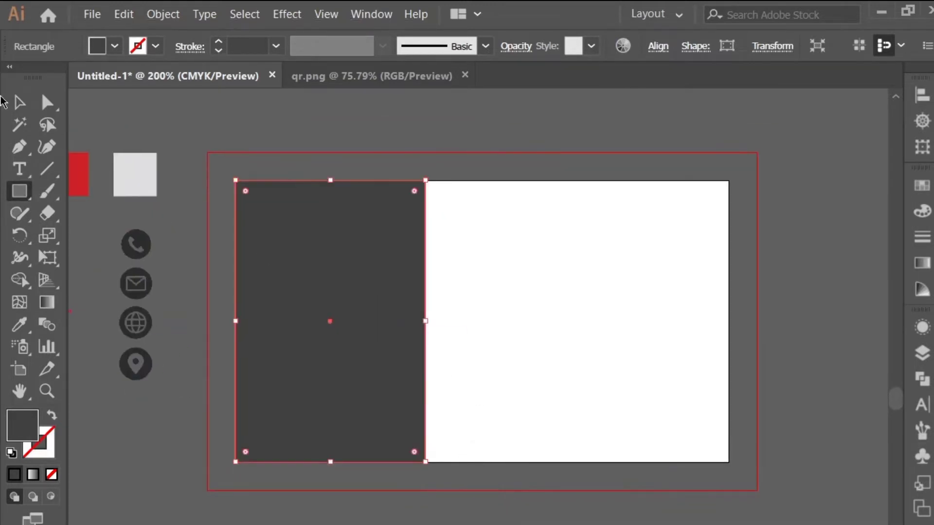
left_click(47, 102)
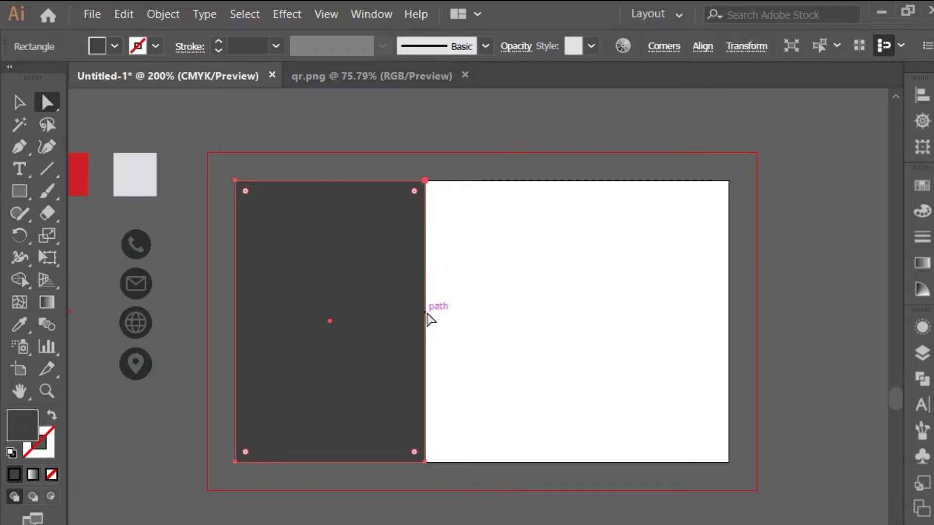
left_click_drag(427, 315, 395, 327)
left_click(18, 103)
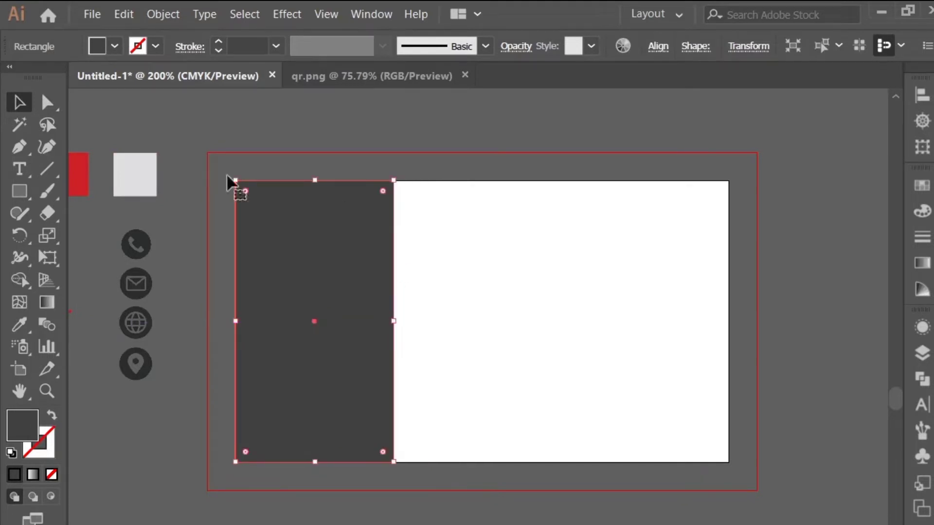
Slant the dark panel's right edge by moving its top-right corner inward, and shift the whole slanted edge slightly left.
left_click(47, 103)
left_click_drag(392, 181, 352, 181)
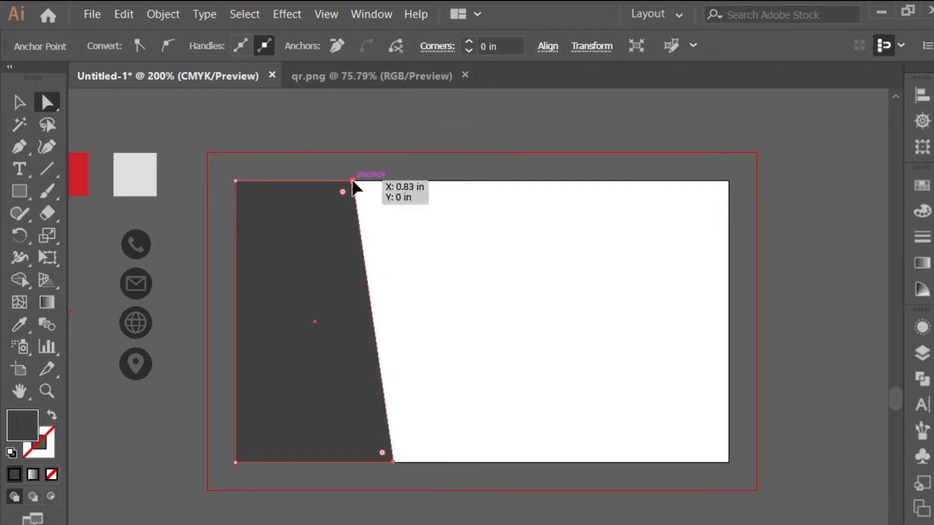
left_click_drag(353, 181, 337, 181)
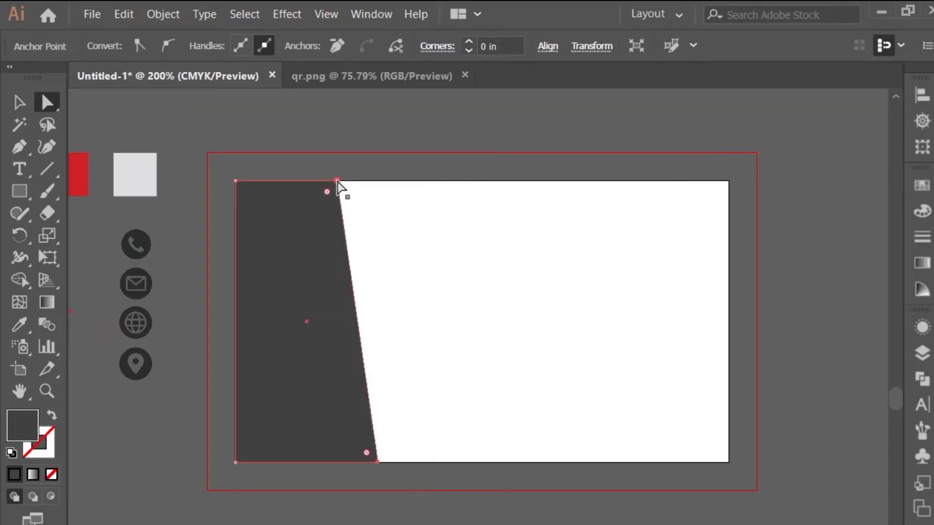
left_click(19, 102)
left_click(176, 144)
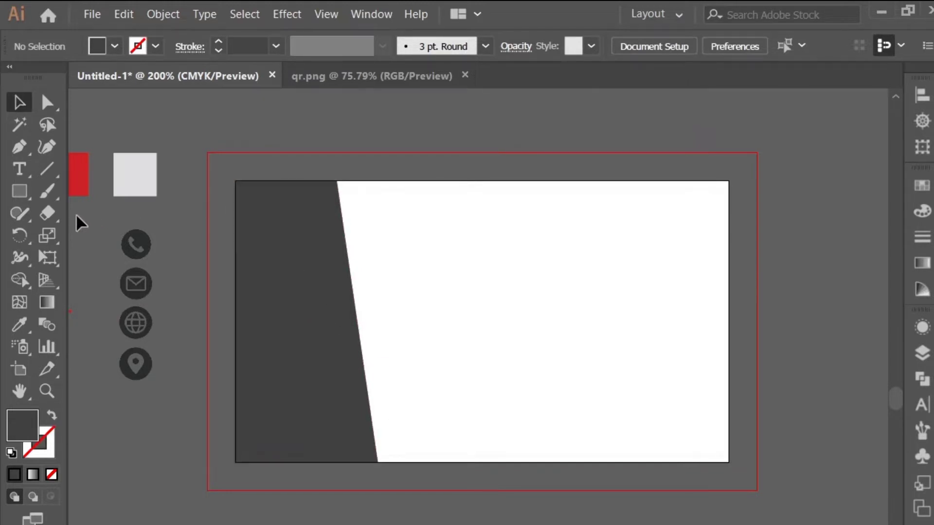
Using the red swatch's fill, draw a banner about 1.4 in by 0.36 in from the card's left edge across the upper dark panel.
left_click(76, 194)
left_click(19, 191)
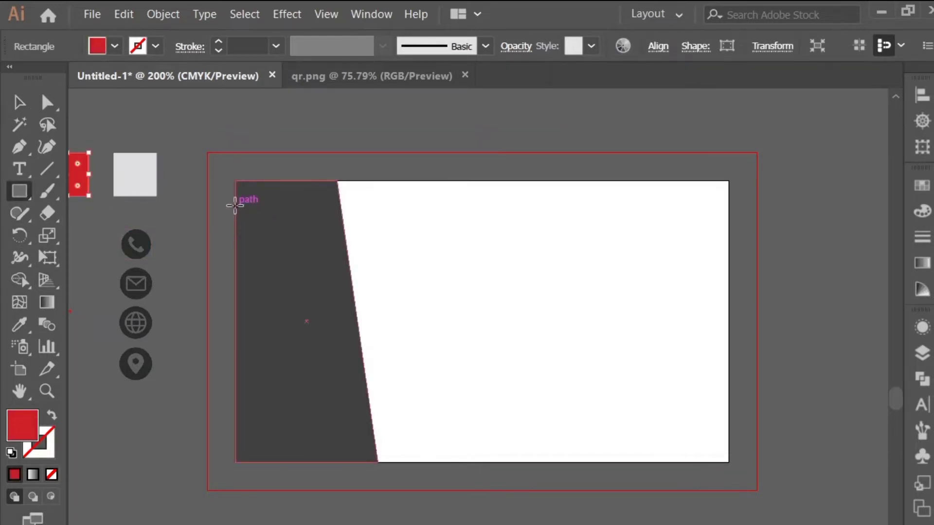
left_click_drag(234, 206, 433, 255)
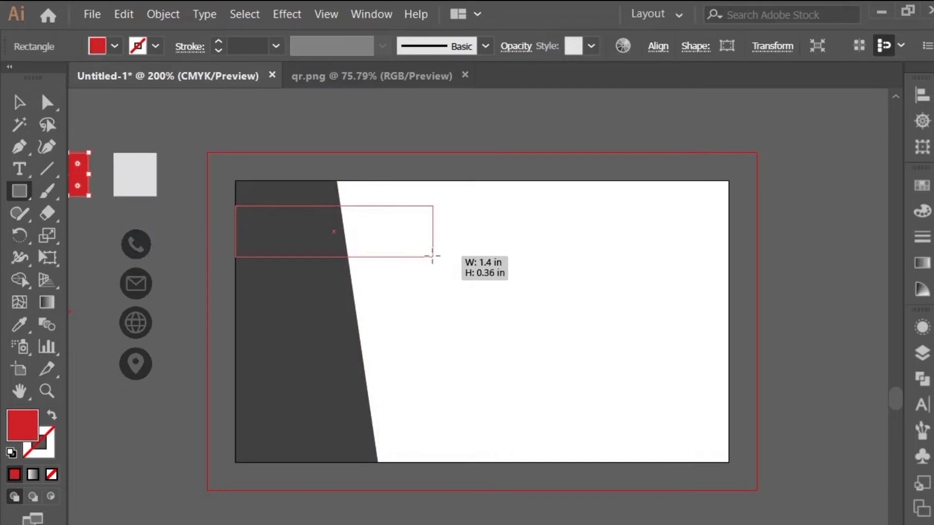
left_click_drag(432, 256, 432, 257)
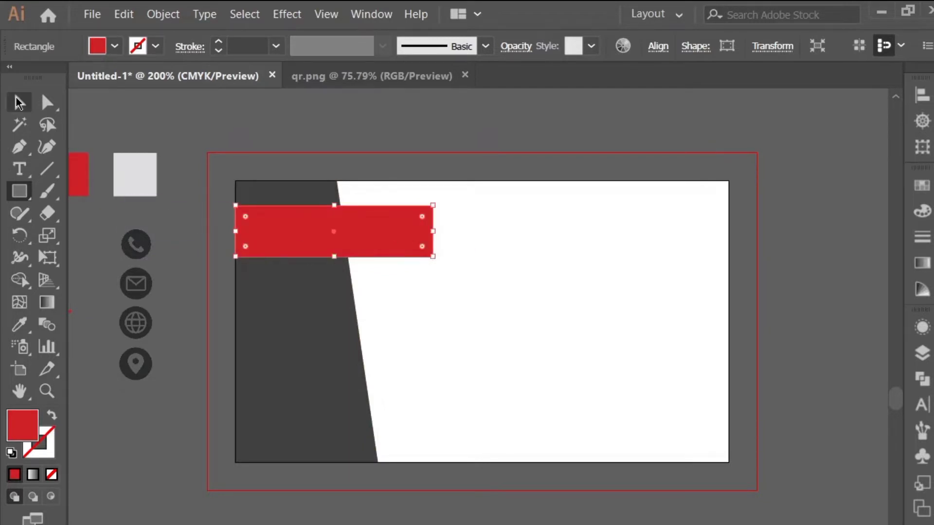
Draw a closed triangular fold with the Pen tool, joining the banner's bottom-right corner to the dark panel's slanted edge.
left_click(20, 146)
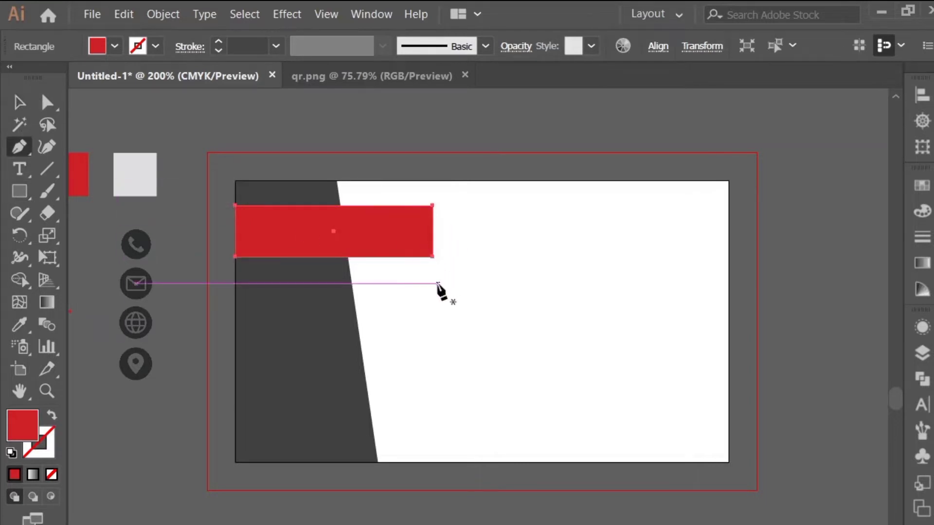
left_click(20, 103)
left_click(99, 149)
left_click(29, 146)
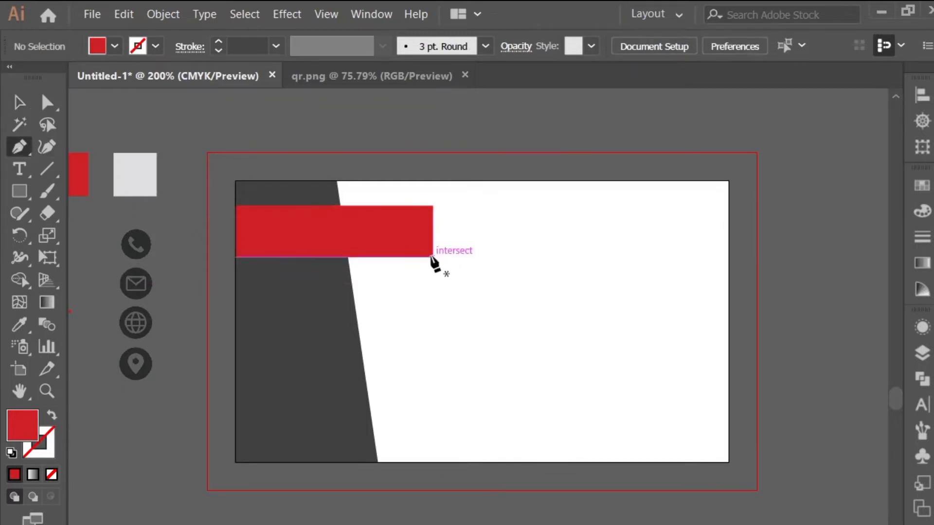
left_click(431, 256)
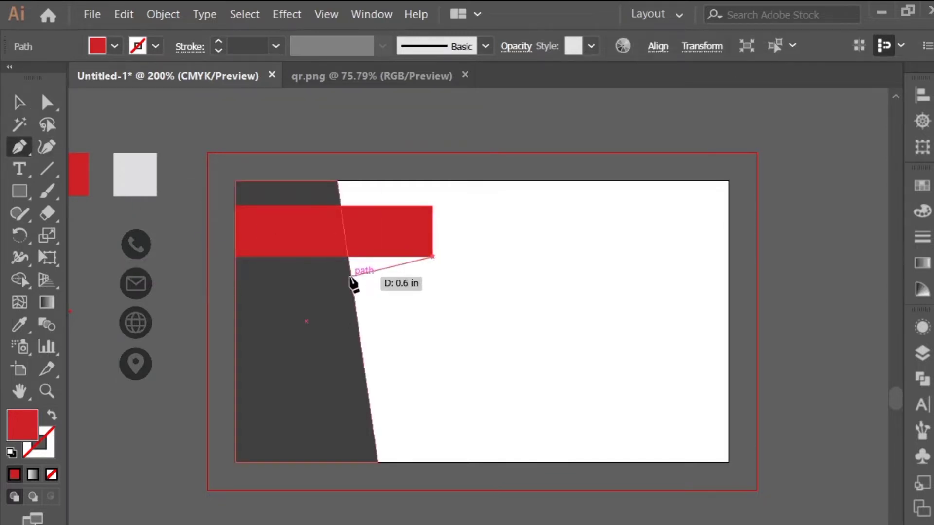
left_click(350, 277)
scroll(350, 262, "up", 2)
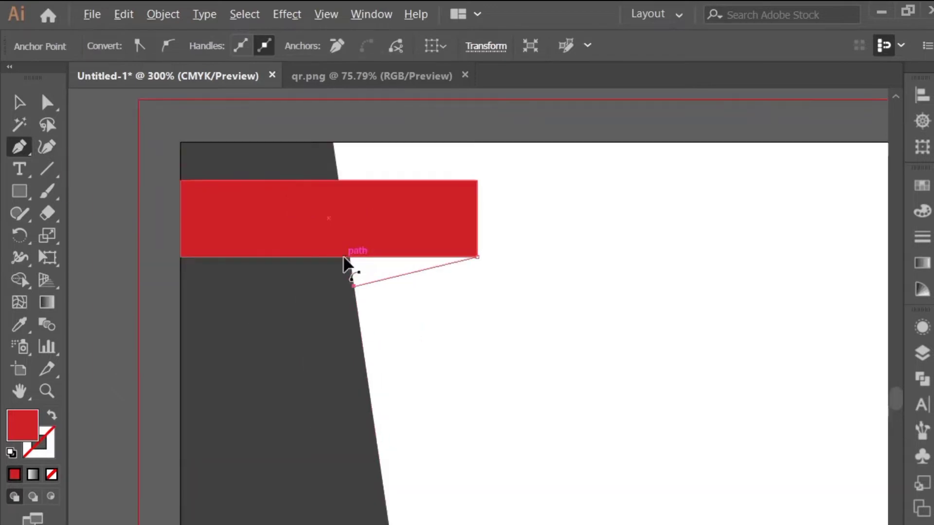
scroll(351, 256, "up", 1)
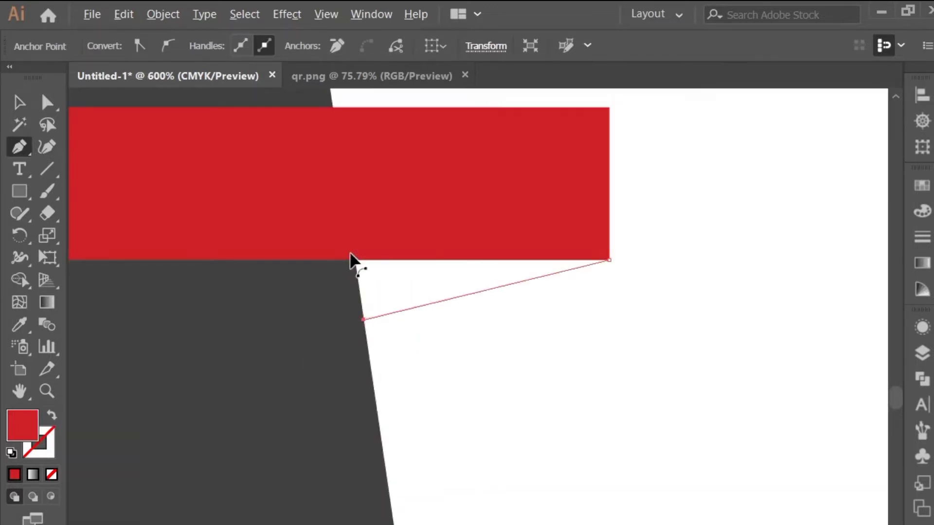
left_click(352, 256)
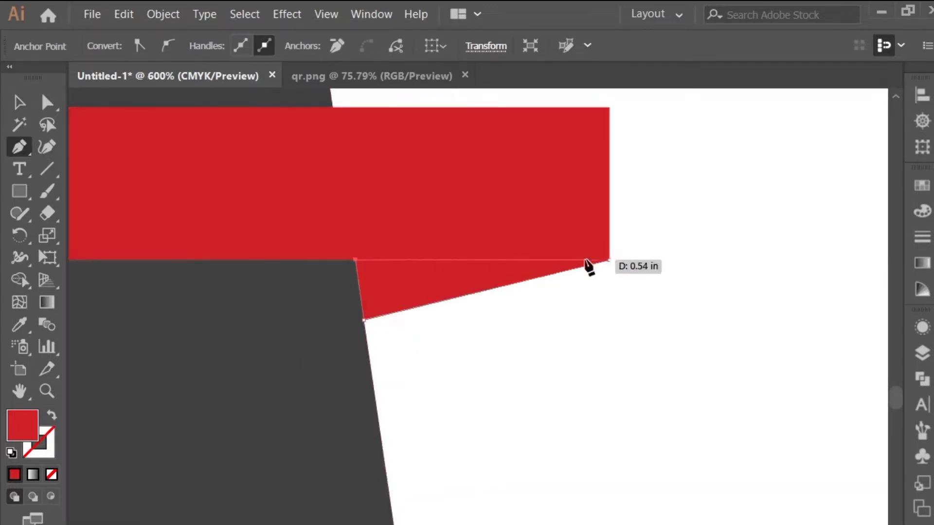
left_click(609, 260)
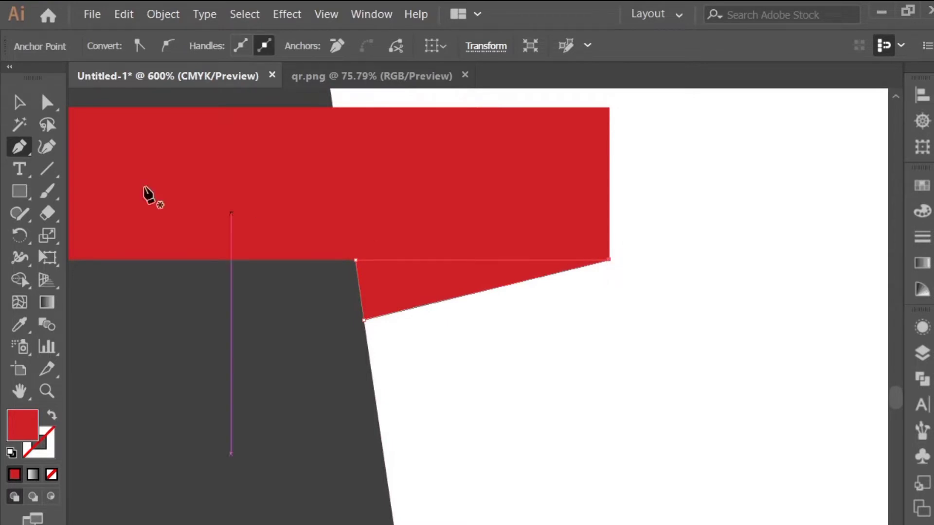
Fill the triangular fold under the banner with dark red #890912 and deselect it.
left_click(19, 102)
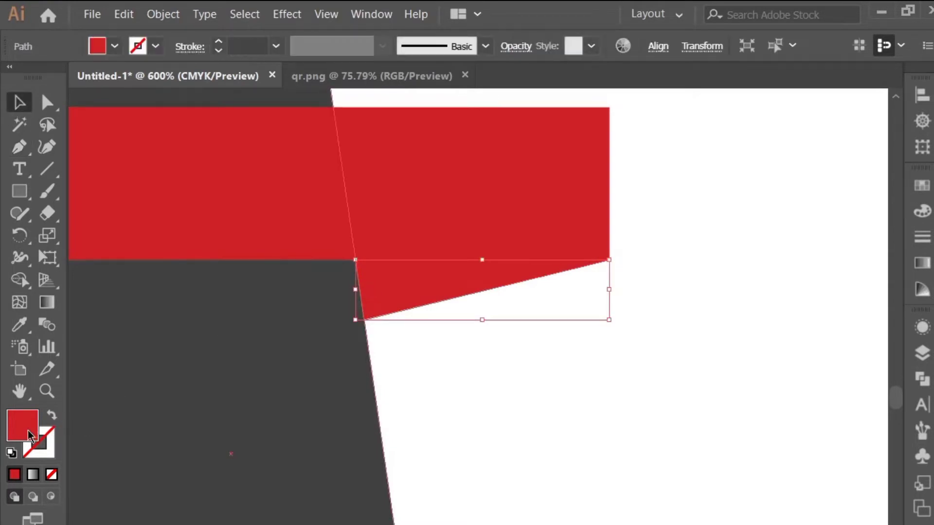
double_click(22, 426)
left_click_drag(657, 256, 676, 319)
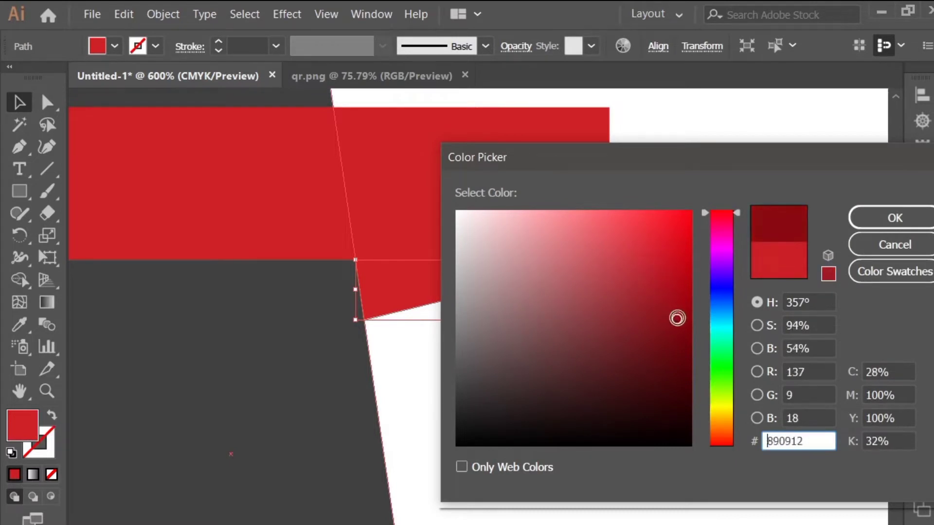
left_click(880, 219)
scroll(649, 298, "down", 3)
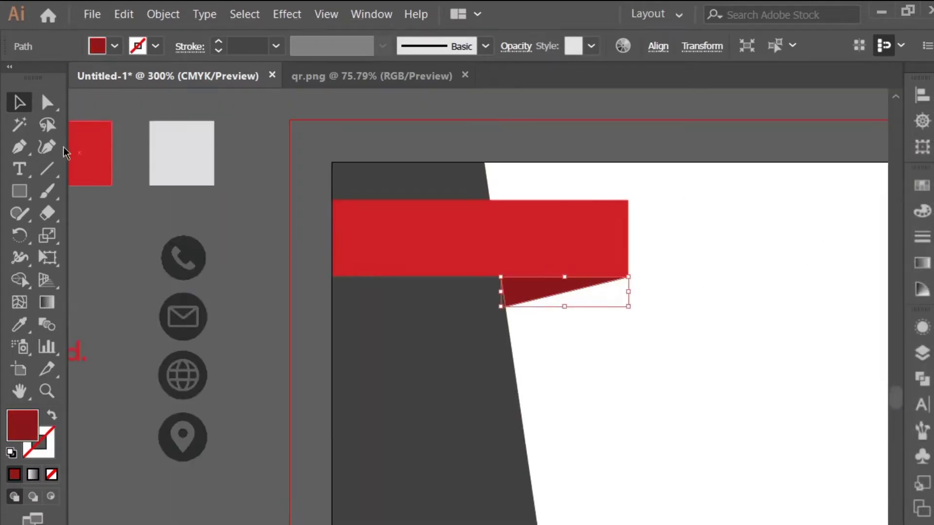
left_click(239, 221)
Add the text "Employee Name" on the red banner.
scroll(608, 355, "up", 3)
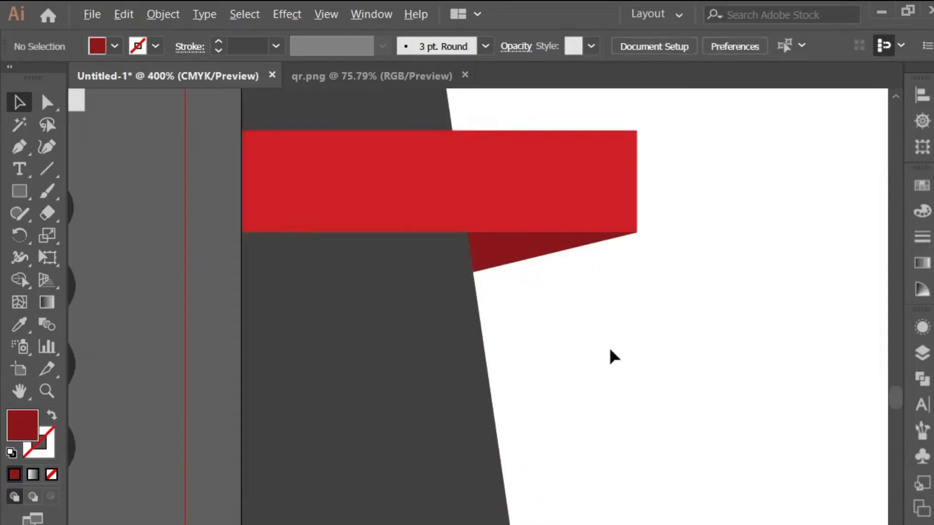
scroll(608, 331, "down", 3)
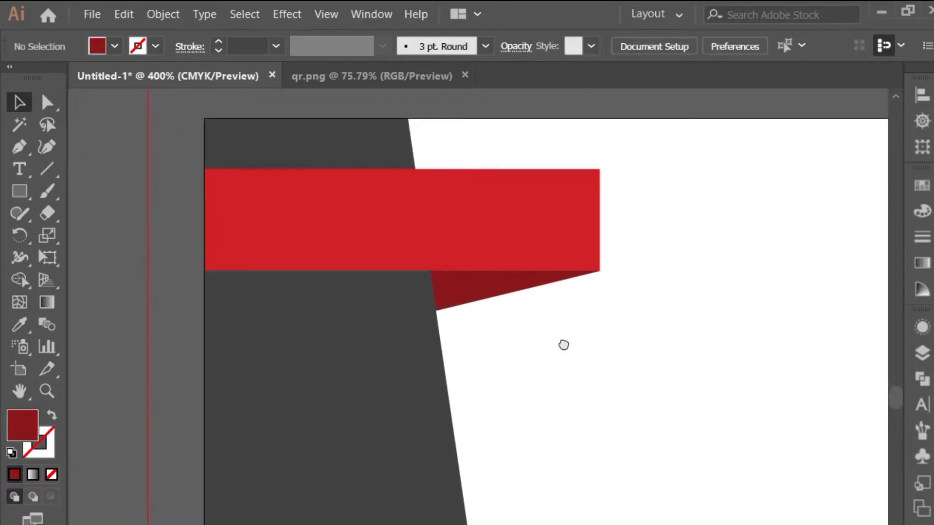
left_click(20, 169)
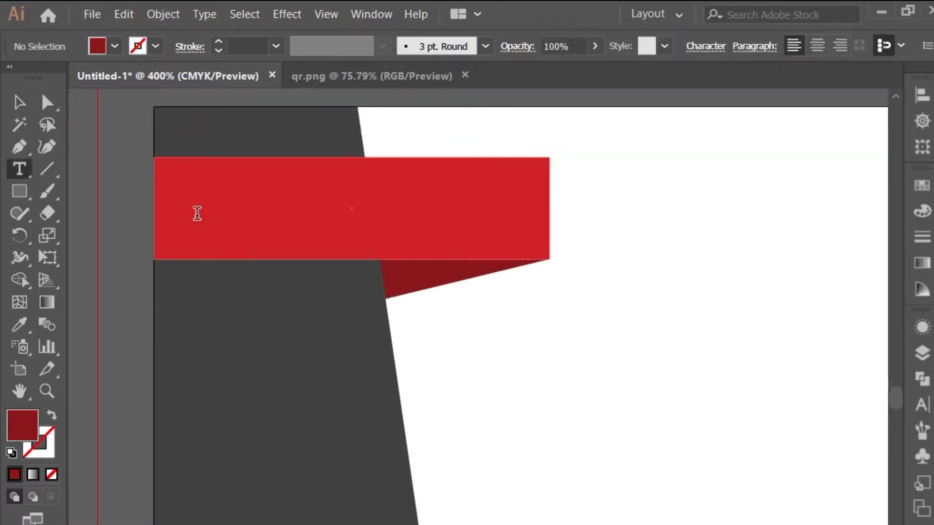
left_click(197, 212)
type("E")
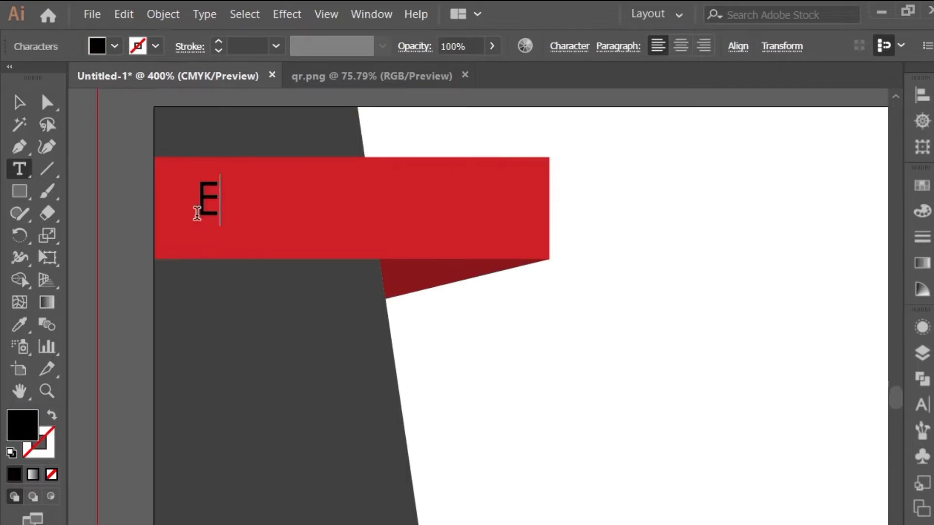
type("mployee m")
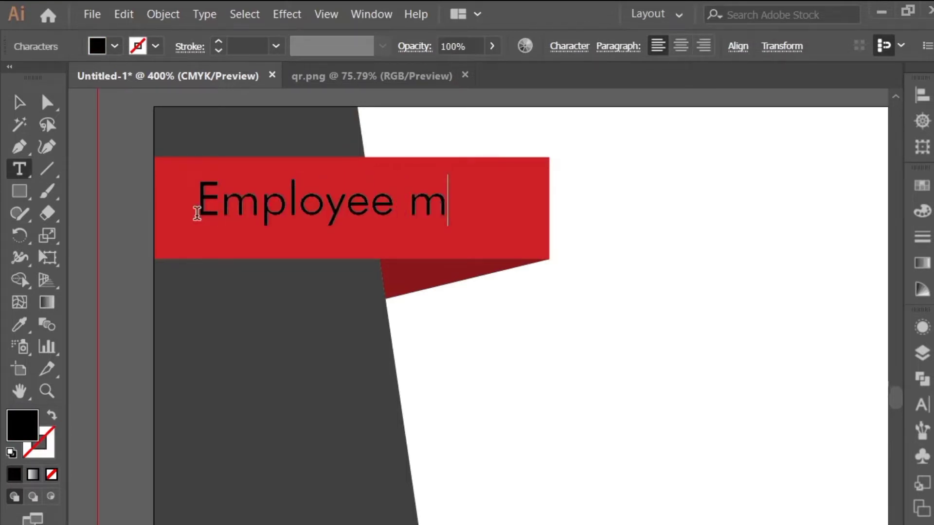
key("BackSpace")
type("B")
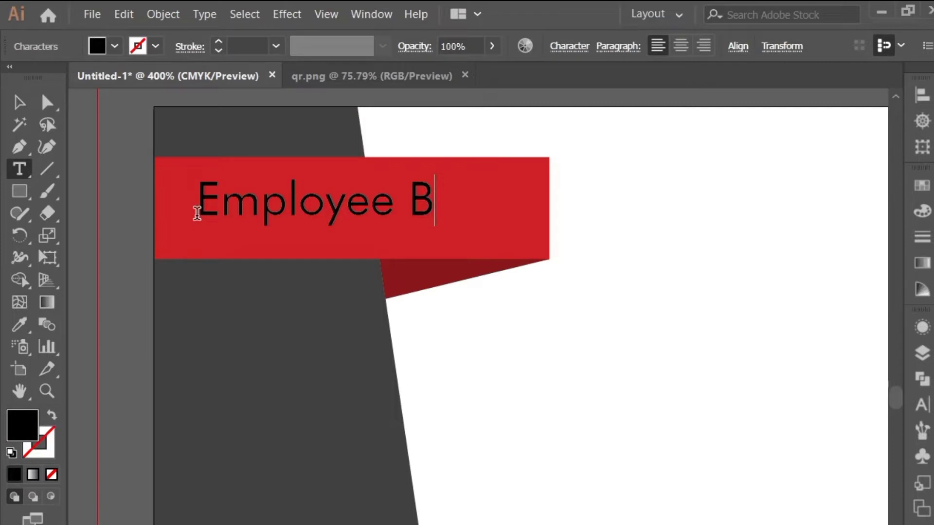
key("BackSpace")
type("Name")
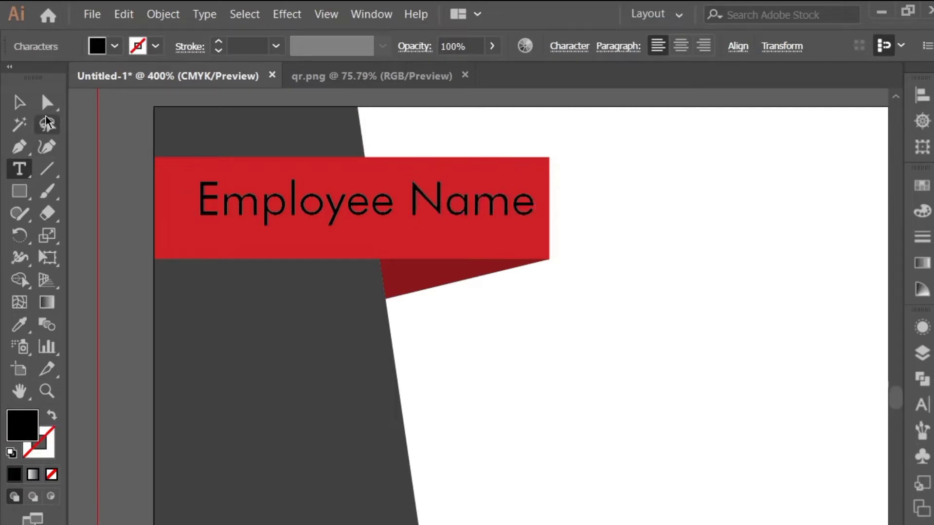
left_click(18, 103)
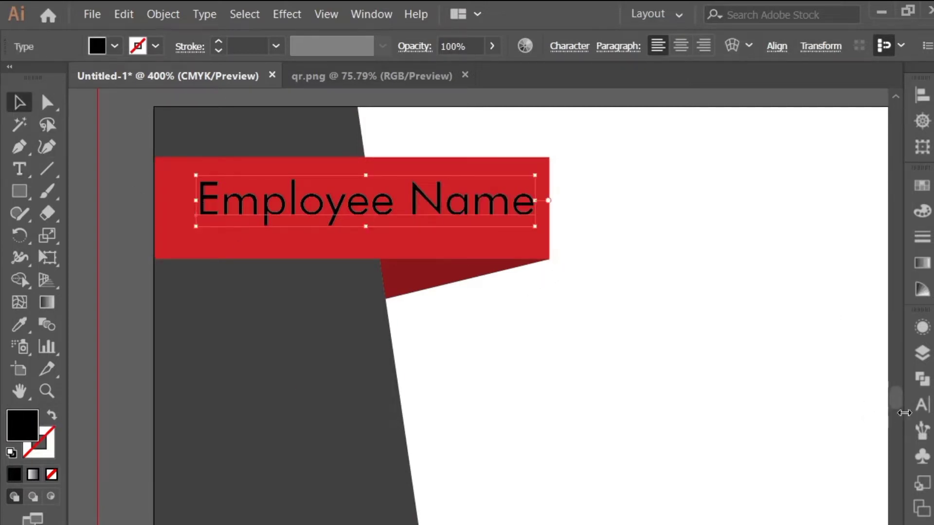
left_click(922, 404)
left_click(889, 347)
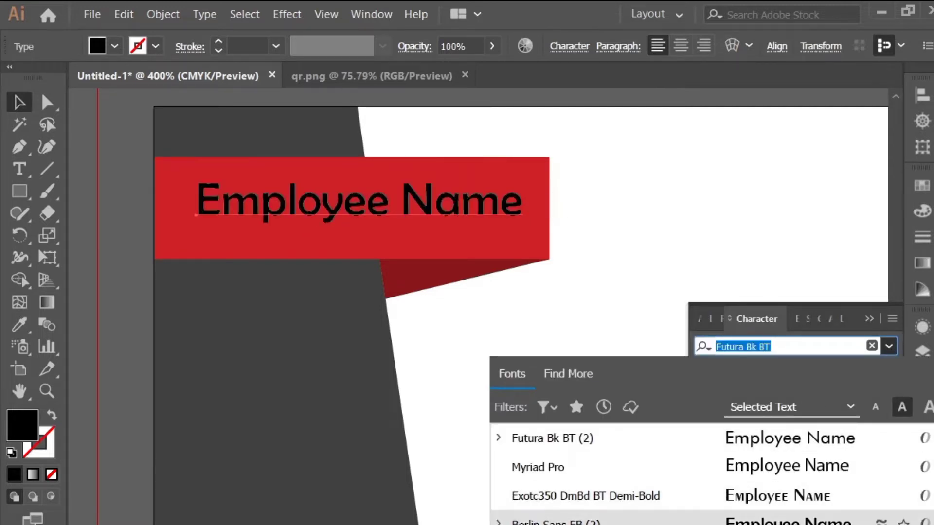
left_click(784, 442)
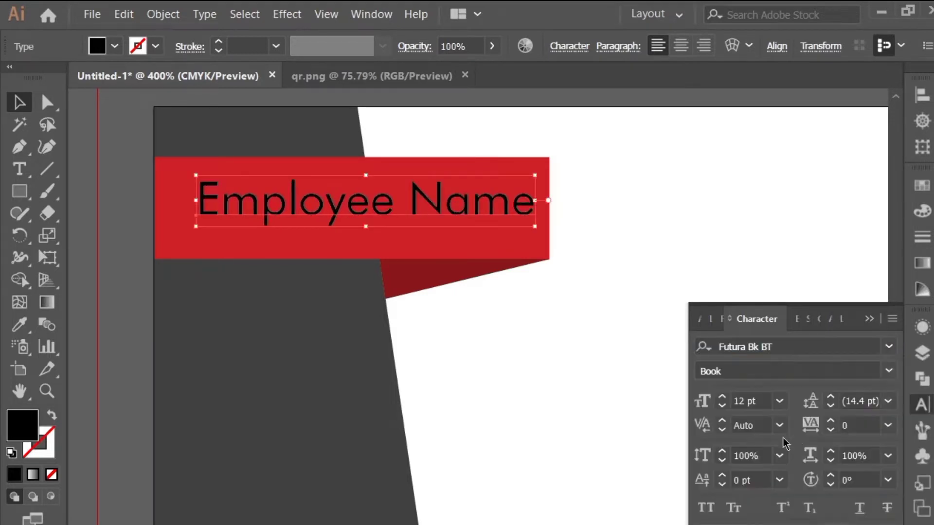
left_click(890, 372)
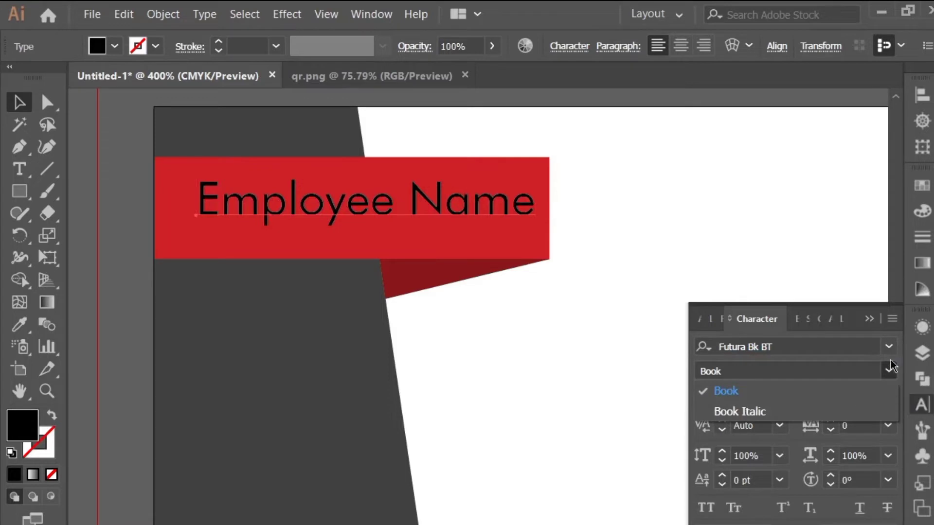
left_click(890, 372)
Preview fonts on the "Employee Name" text and set its font to Berlin Sans FB.
left_click(888, 347)
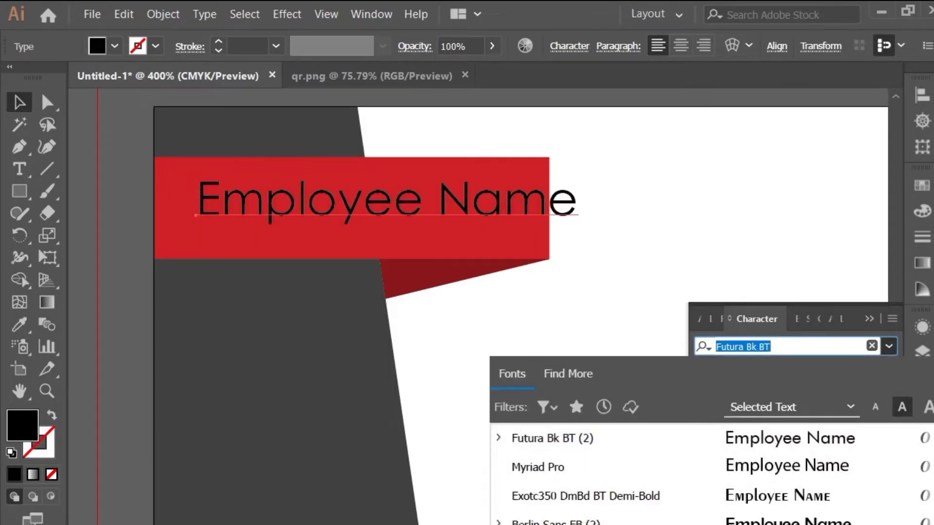
scroll(710, 486, "down", 1)
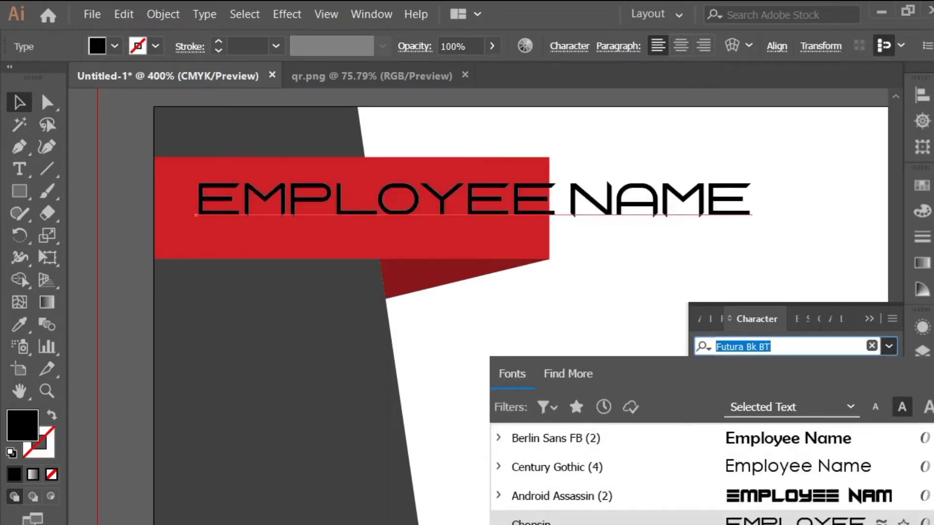
scroll(782, 520, "down", 3)
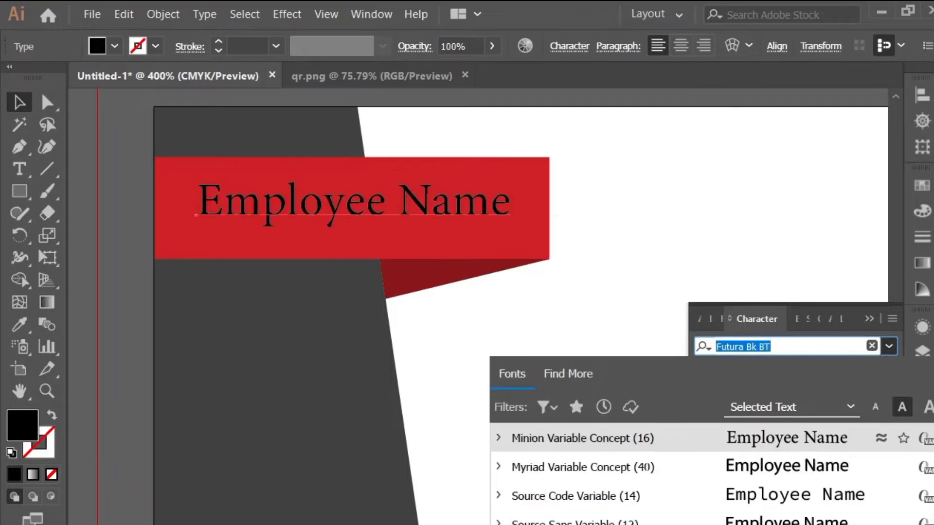
scroll(776, 521, "down", 2)
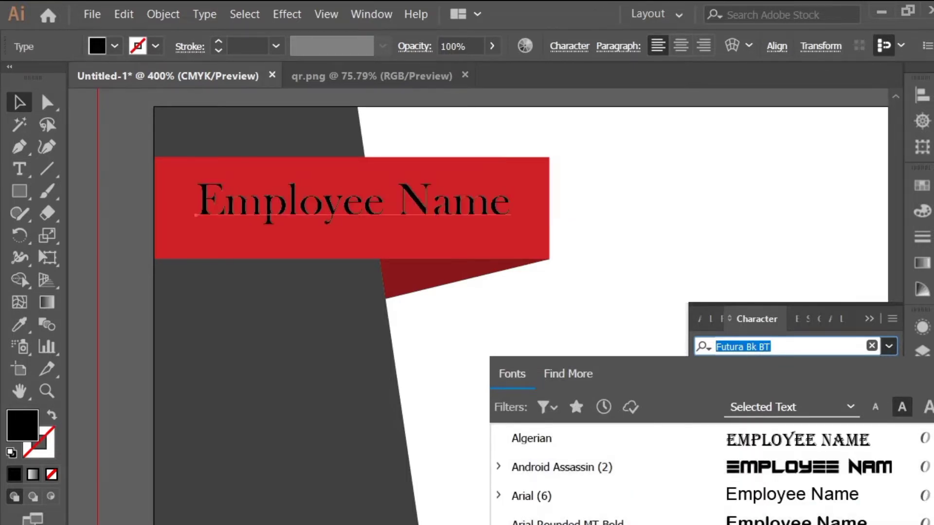
scroll(776, 521, "down", 2)
scroll(774, 510, "up", 2)
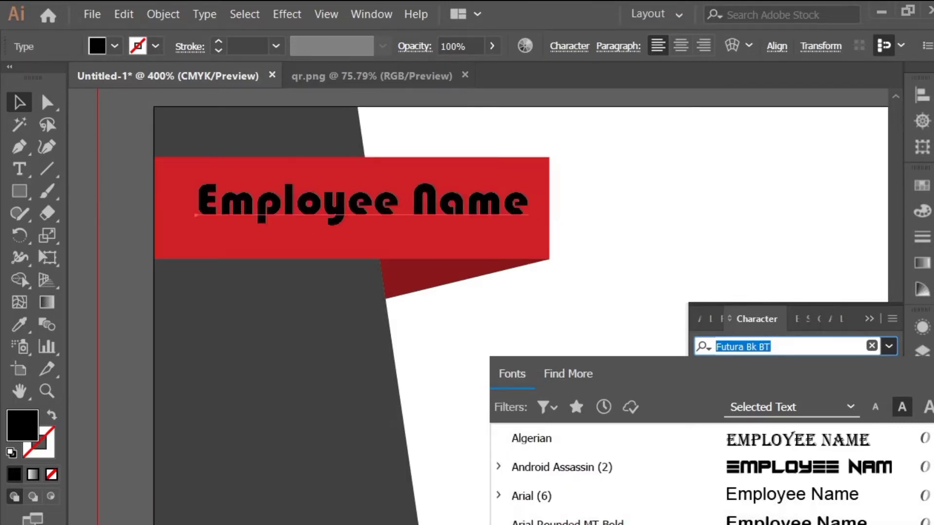
scroll(775, 511, "up", 3)
scroll(774, 511, "up", 4)
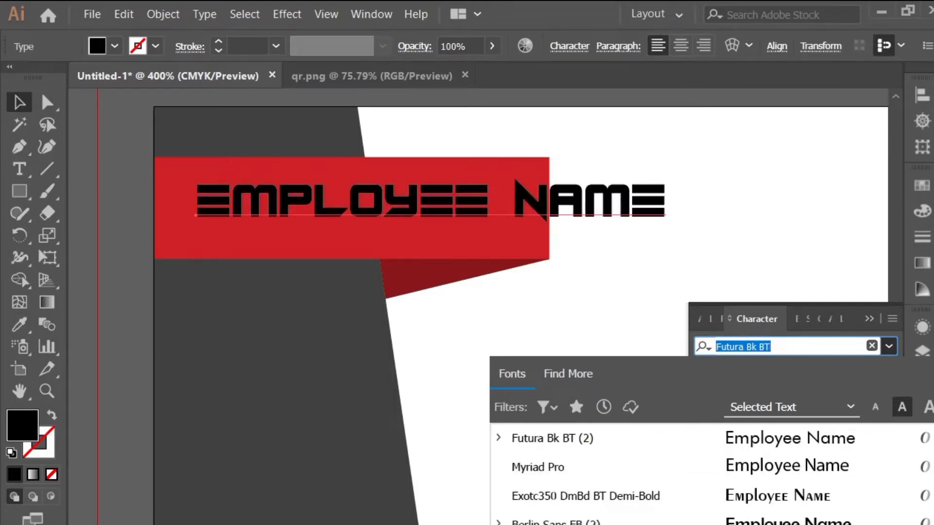
left_click(774, 520)
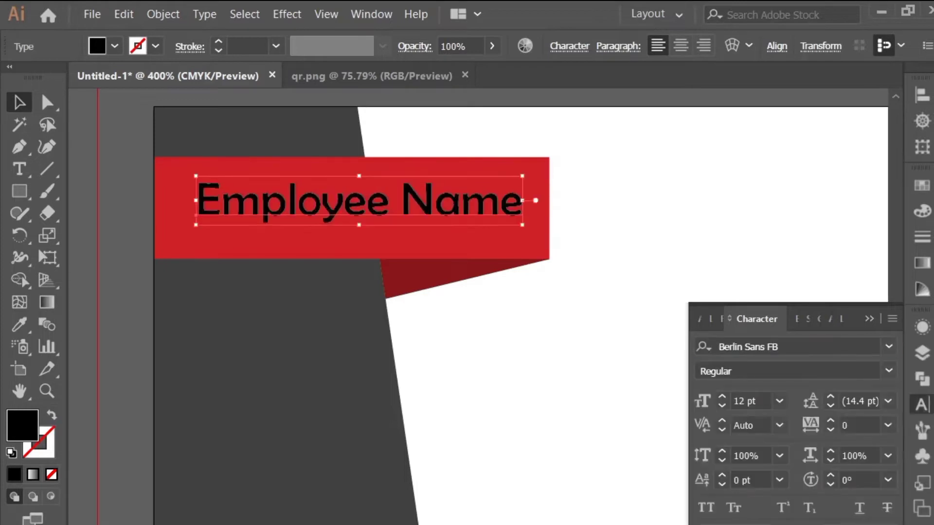
left_click(869, 320)
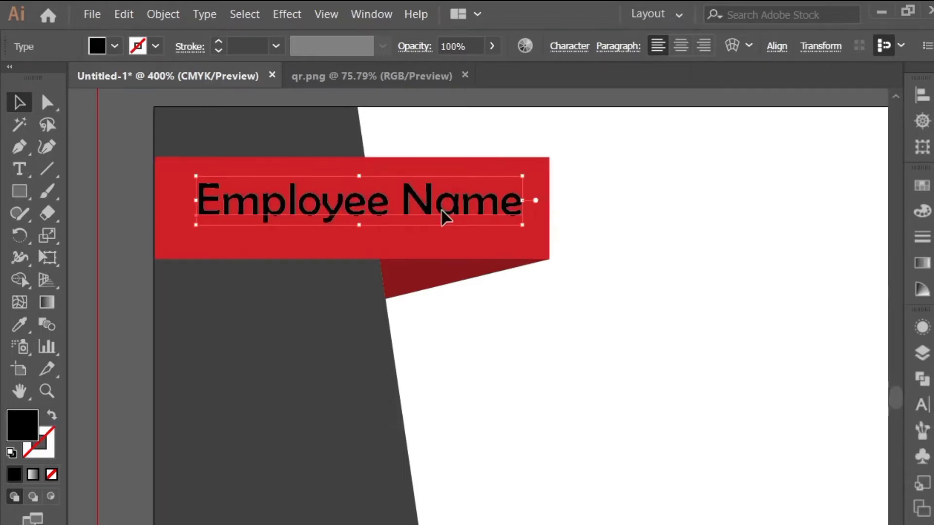
Move the "Employee Name" text slightly up and left, enlarge it a little, and apply the dark panel's grey sampled with the Eyedropper.
left_click_drag(441, 208, 432, 203)
mouse_move(515, 216)
left_mouse_down()
mouse_move(524, 229)
mouse_move(522, 218)
left_mouse_up()
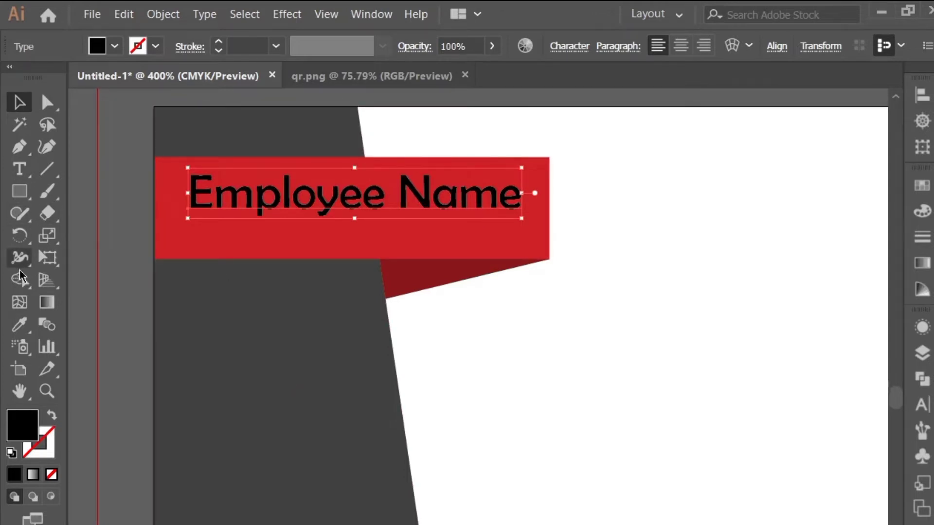
left_click(19, 325)
left_click(199, 319)
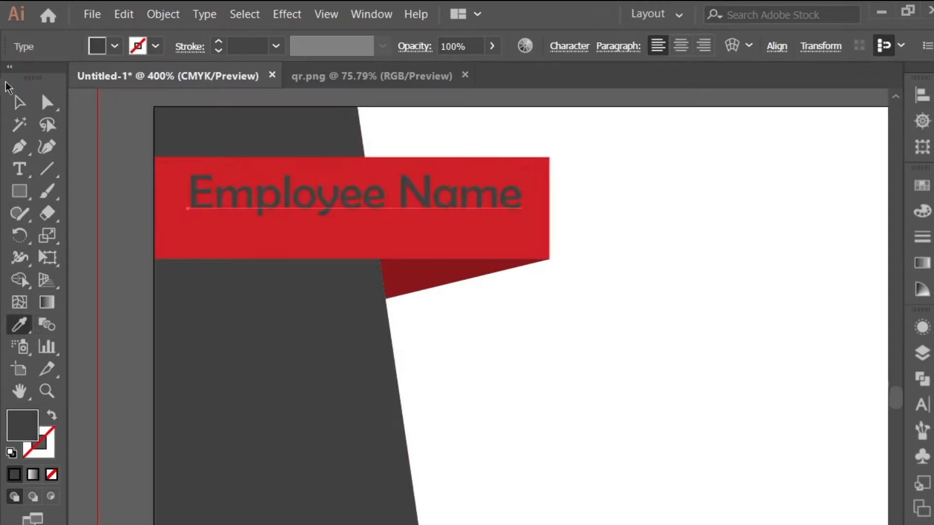
left_click(20, 102)
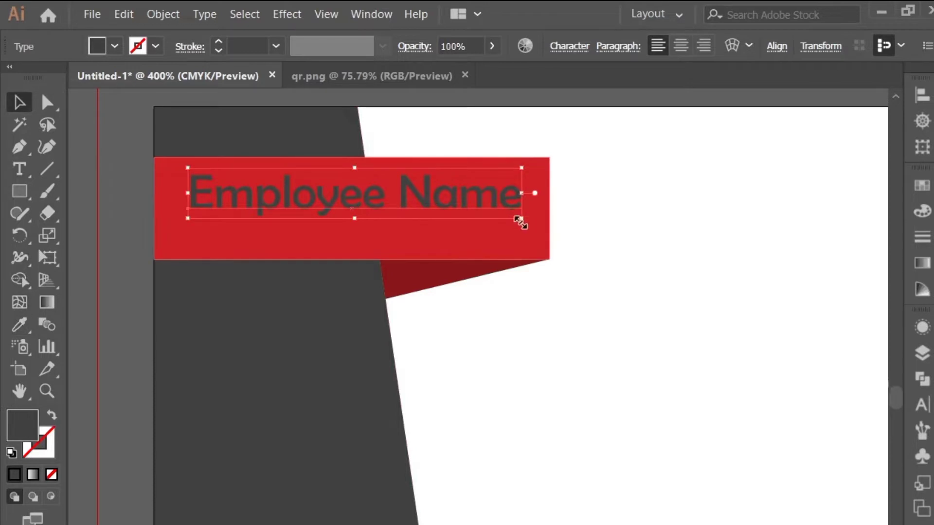
Enlarge the "Employee Name" text slightly more, center it across the banner's upper part, and deselect it.
mouse_move(521, 218)
left_mouse_down()
mouse_move(533, 229)
mouse_move(534, 219)
left_mouse_up()
left_click_drag(457, 198, 450, 198)
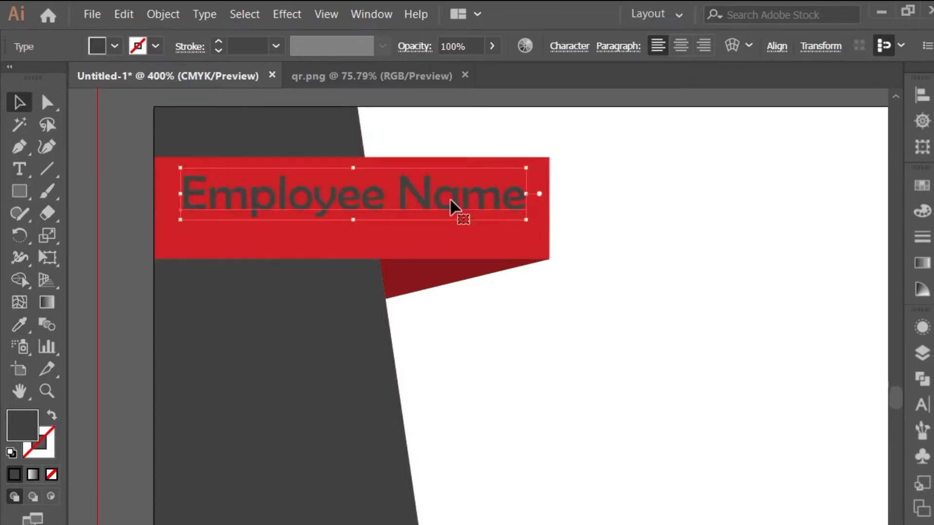
left_click(116, 344)
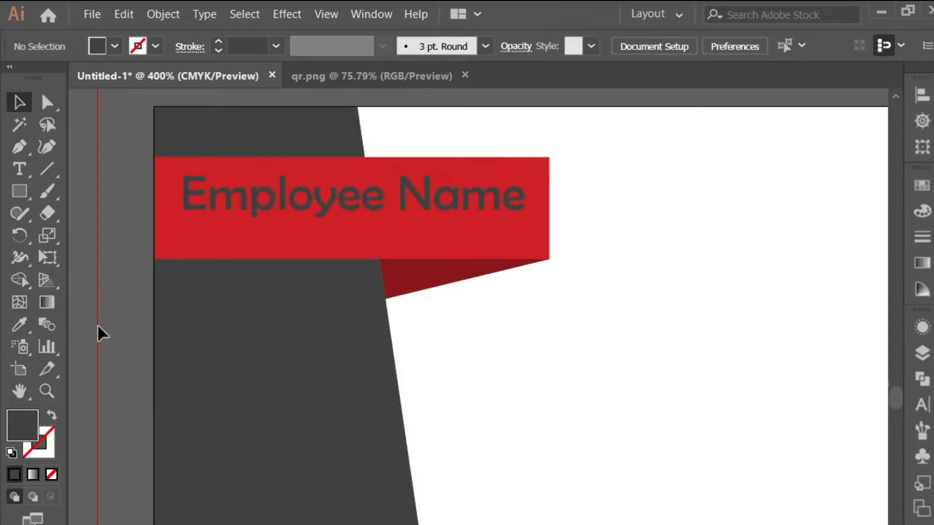
Add the text "Designation" on the red banner and place it beneath the employee name at about two-thirds of its original size.
left_click(20, 168)
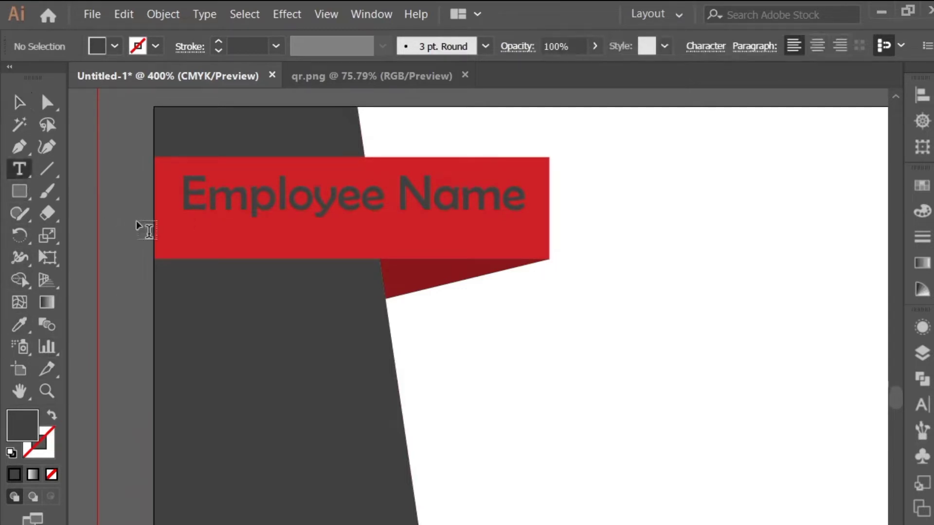
left_click(191, 227)
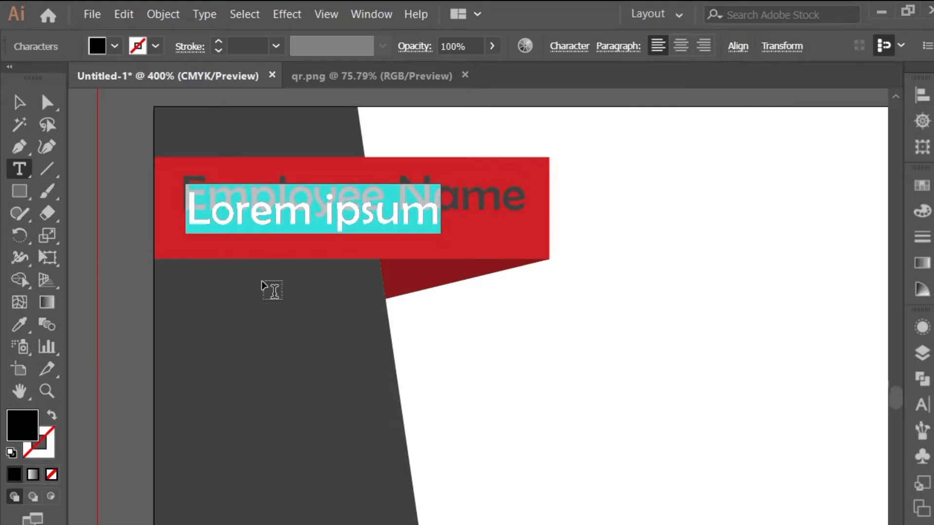
type("DEsi")
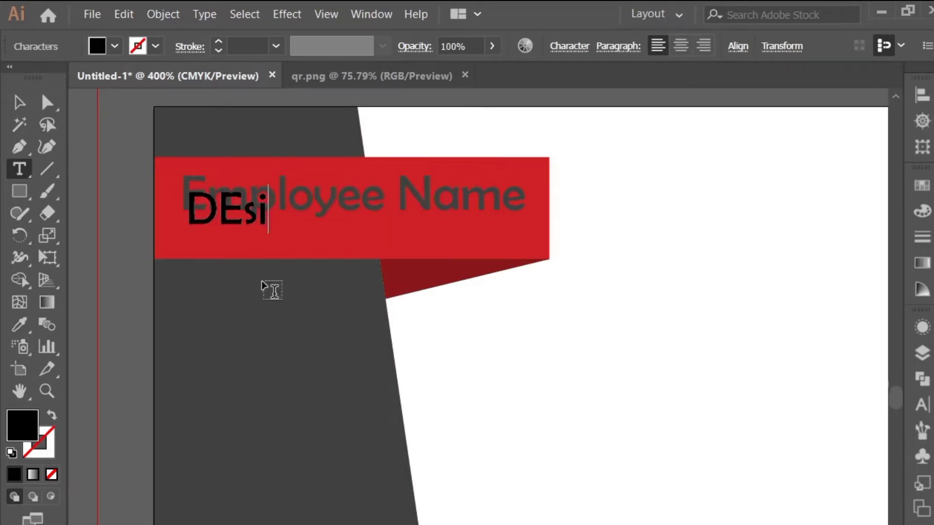
key("BackSpace")
key("BackSpace")
type("esignatin")
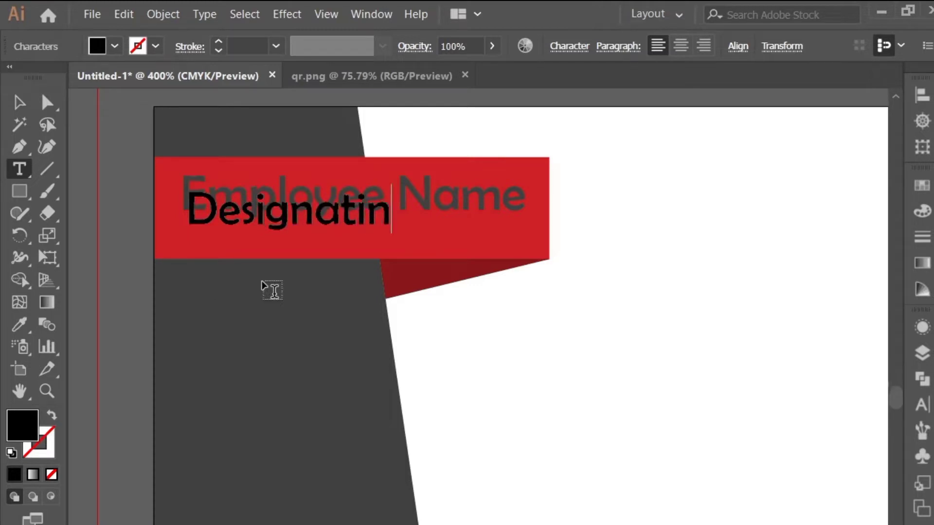
key("BackSpace")
type("omn")
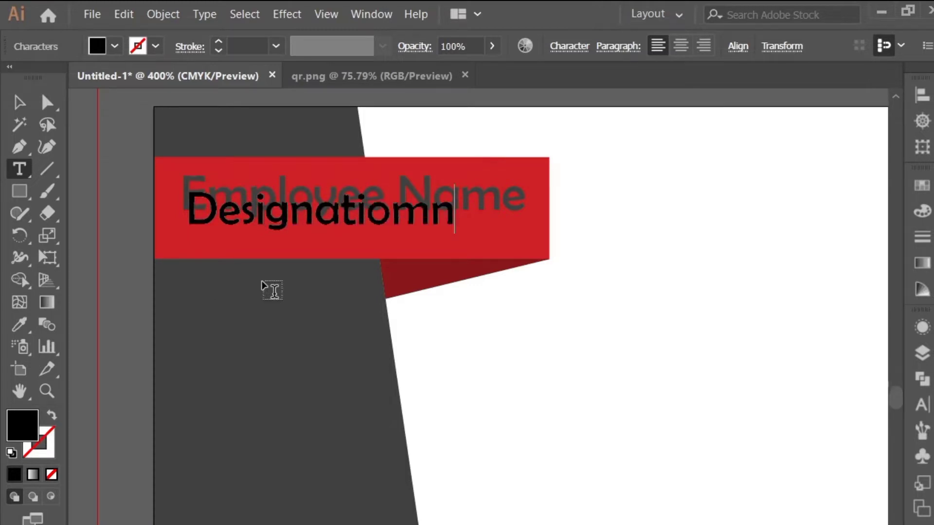
key("BackSpace")
key("BackSpace")
type("n")
key("Escape")
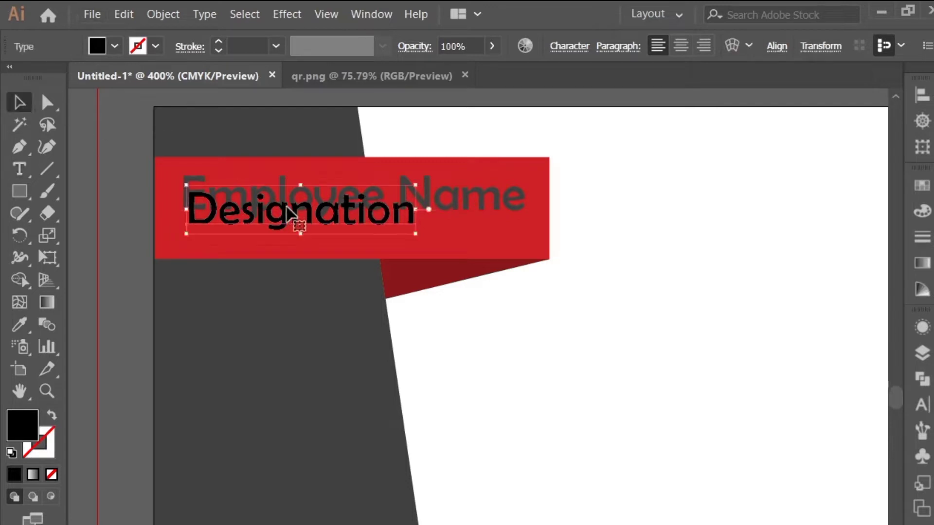
left_click_drag(287, 213, 278, 236)
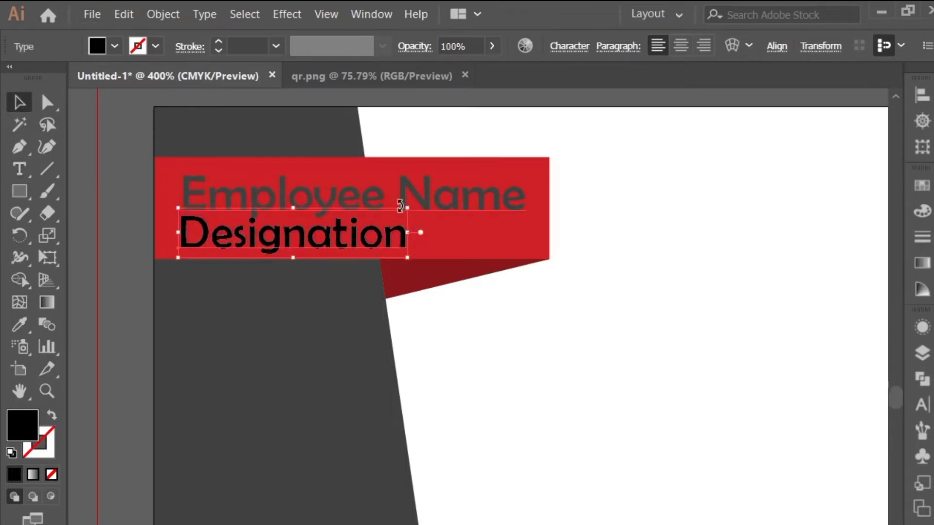
left_click_drag(408, 207, 333, 225)
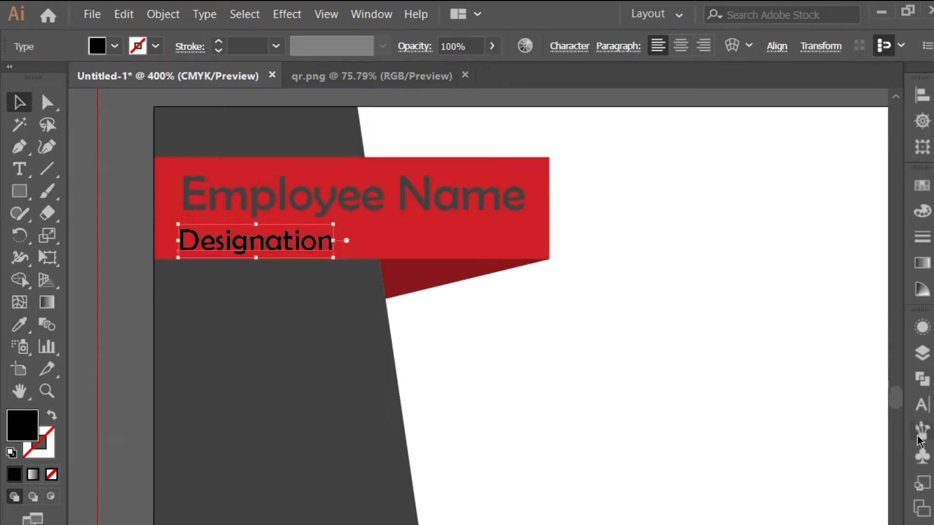
Set the "Designation" text's font to Futura Bk BT, then move it slightly up and shrink it a little.
left_click(922, 404)
left_click(889, 346)
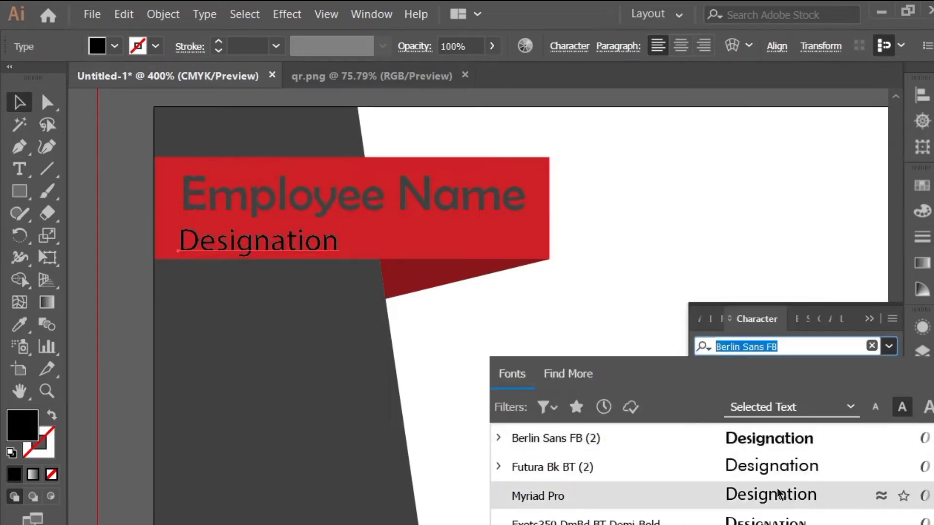
left_click(763, 469)
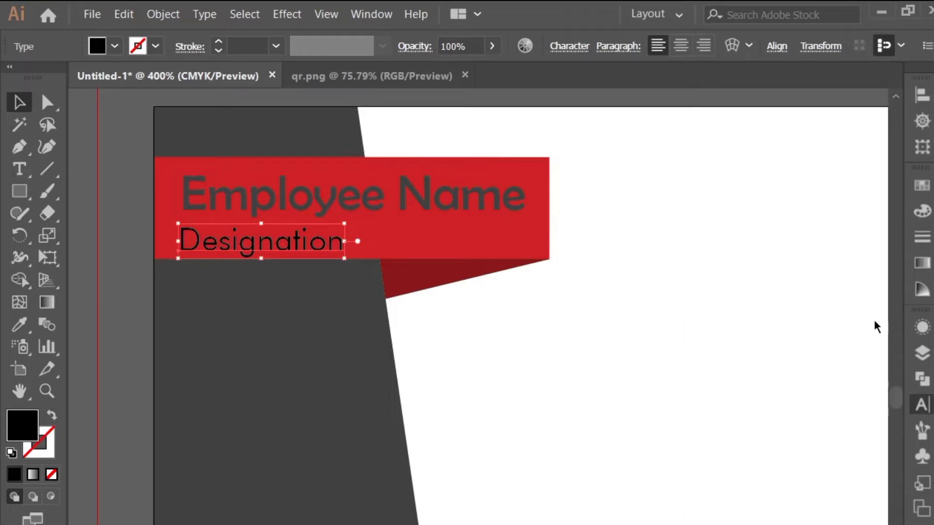
left_click_drag(278, 249, 274, 235)
left_click_drag(344, 215, 291, 237)
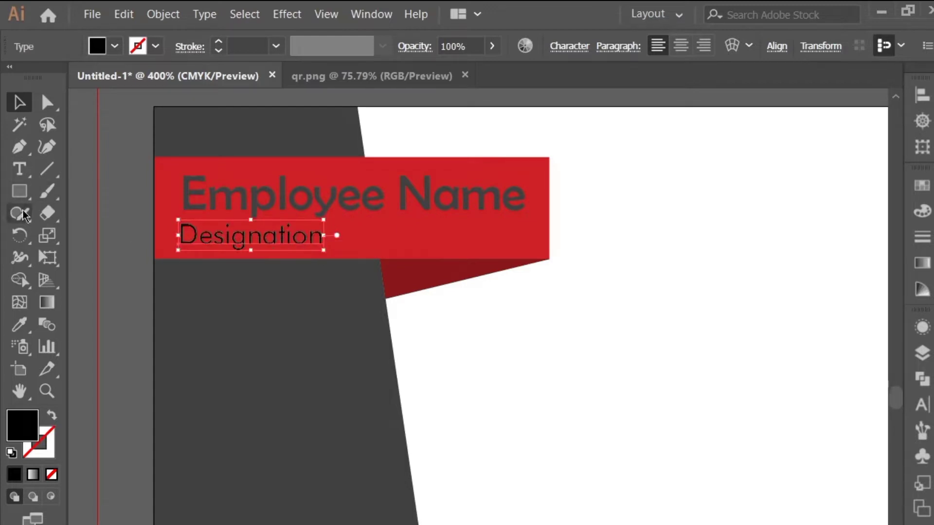
Draw a horizontal line between the employee name and "Designation", from the texts' left edge to below the end of "Employee".
left_click(47, 169)
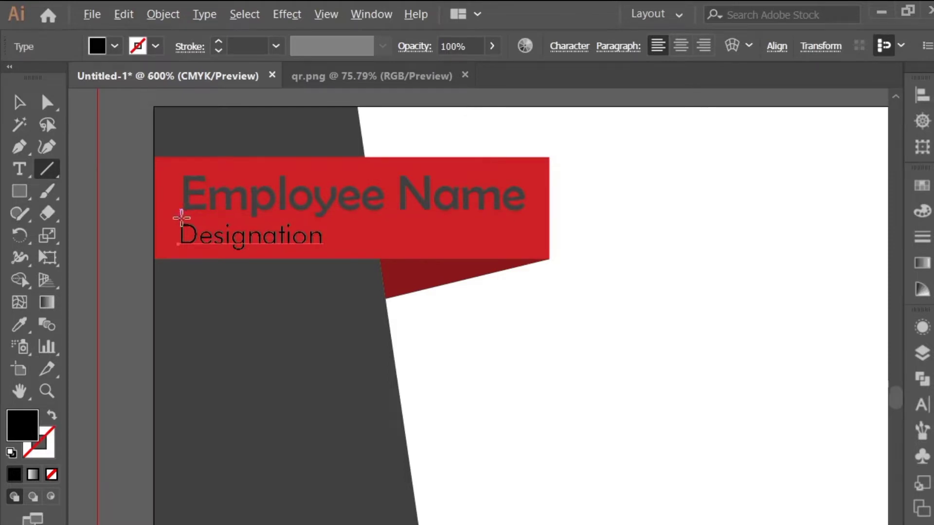
scroll(181, 218, "up", 1)
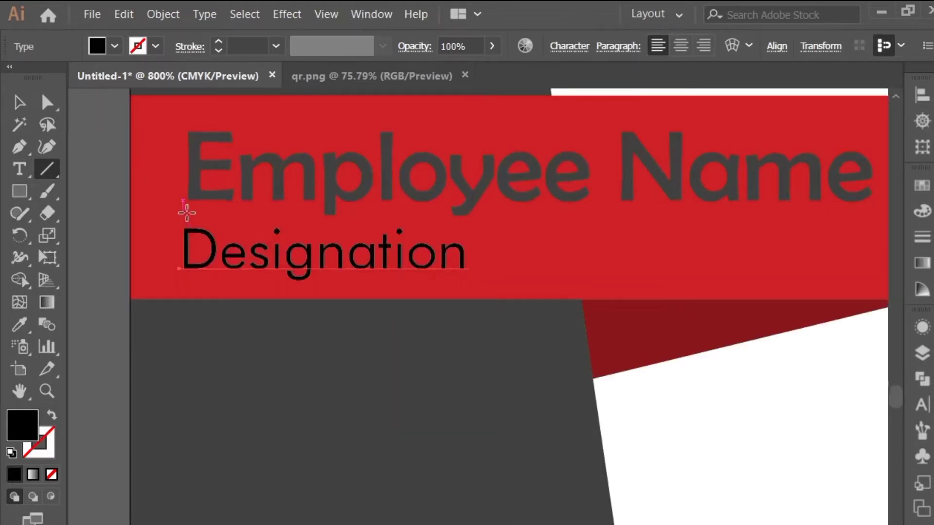
mouse_move(185, 214)
left_mouse_down()
mouse_move(604, 217)
mouse_move(568, 213)
left_mouse_up()
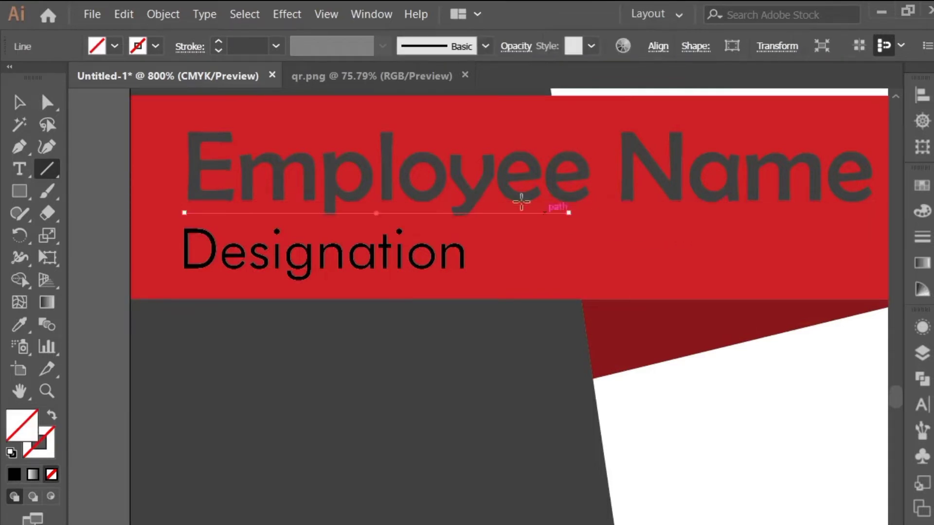
Give the divider line a 1 pt stroke in the dark panel's grey and no fill.
left_click(218, 44)
left_click(217, 43)
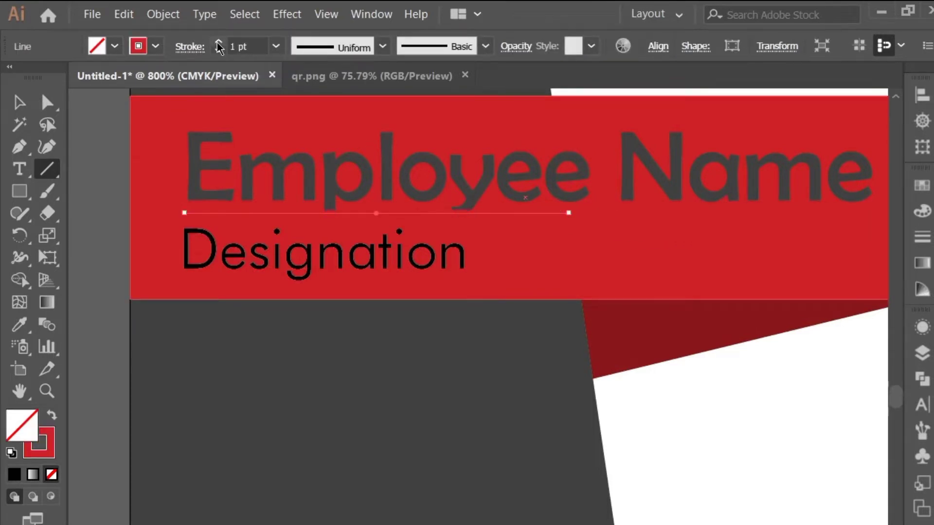
left_click(219, 50)
left_click(219, 50)
left_click(20, 102)
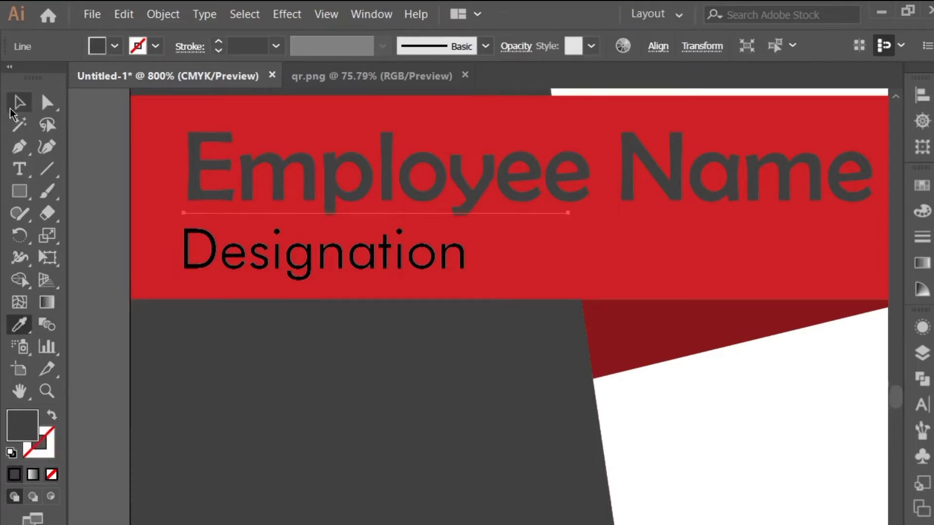
left_click(222, 43)
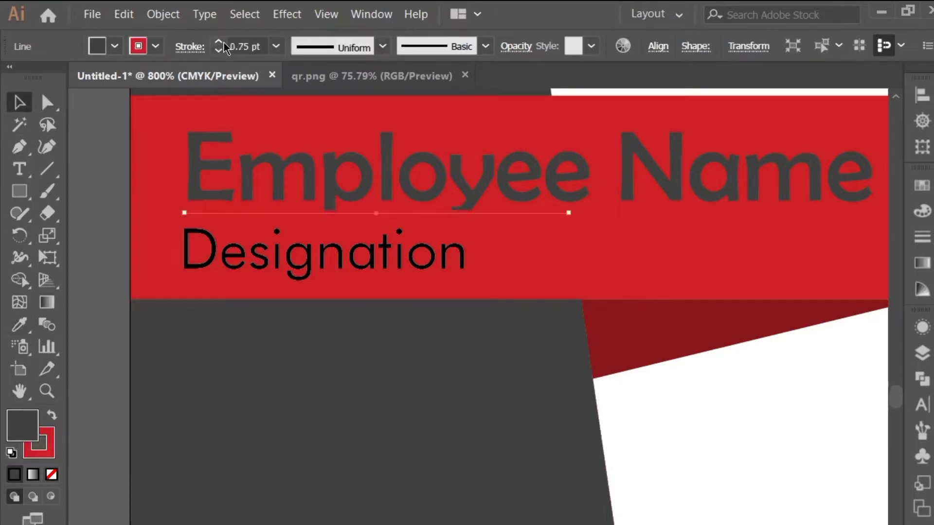
left_click(220, 43)
left_click(52, 416)
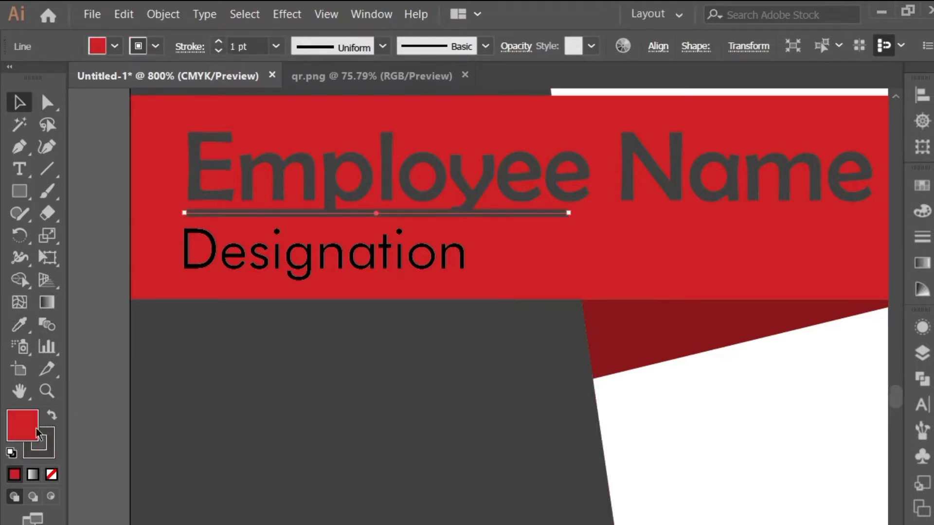
left_click(50, 475)
left_click(921, 190)
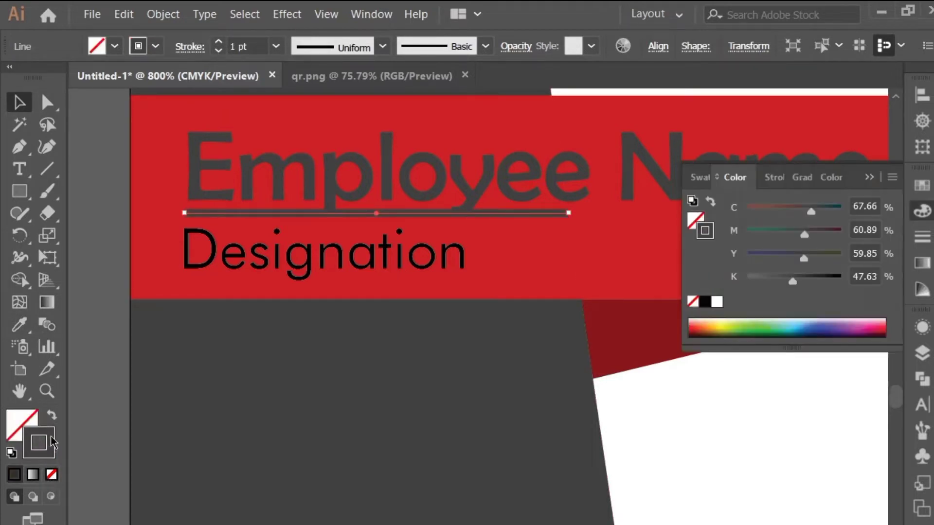
left_click(866, 179)
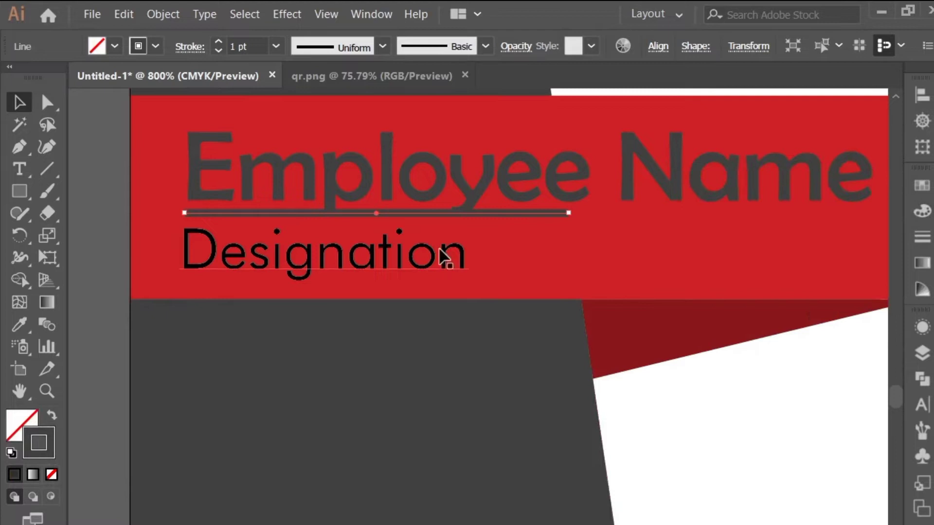
left_click(446, 219)
key("t")
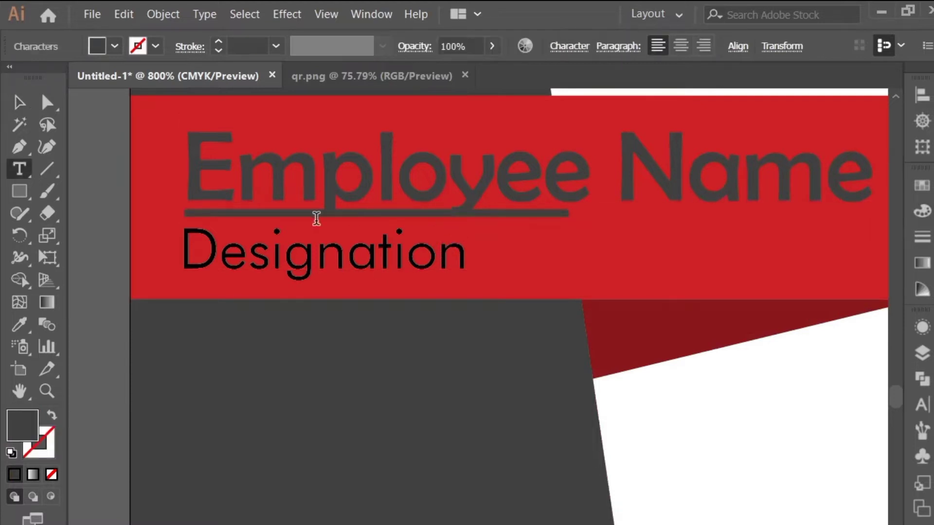
left_click(448, 194)
key("Escape")
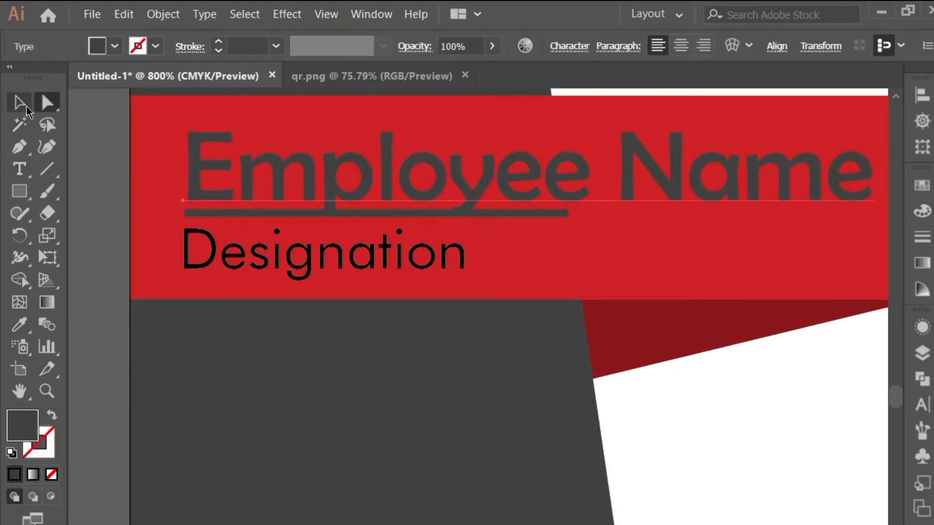
Move "Designation" and the divider line slightly down to leave more space beneath the employee name.
left_click(26, 107)
left_click_drag(274, 216, 280, 274)
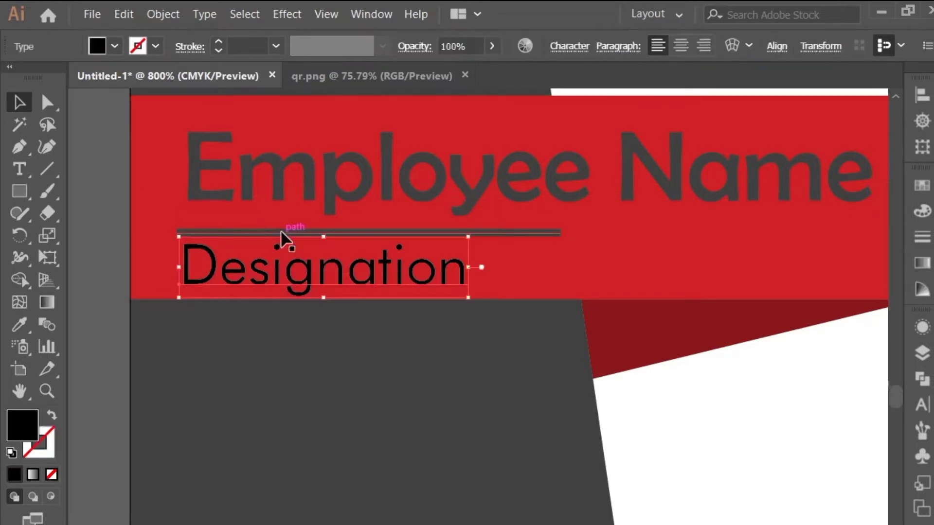
left_click(448, 396)
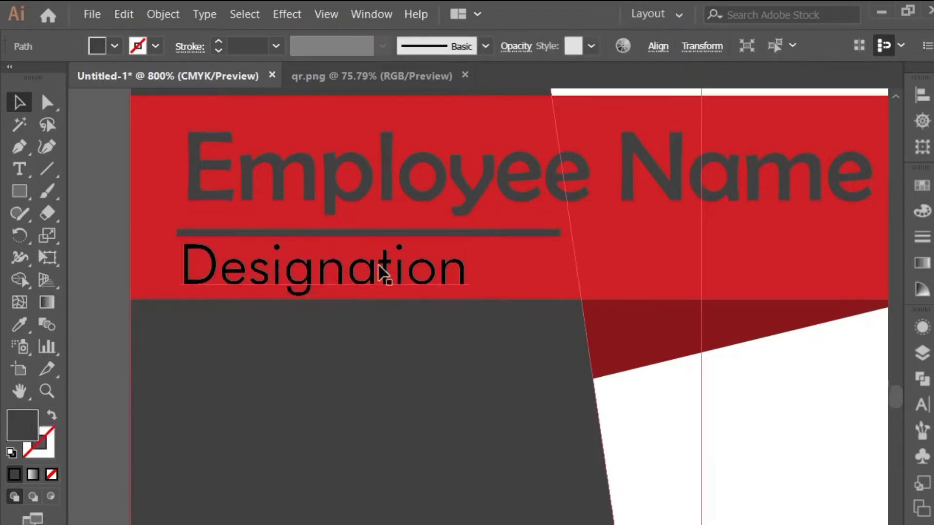
Recolour the "Designation" text with the dark grey sampled from the slanted panel.
left_click(298, 280)
key("i")
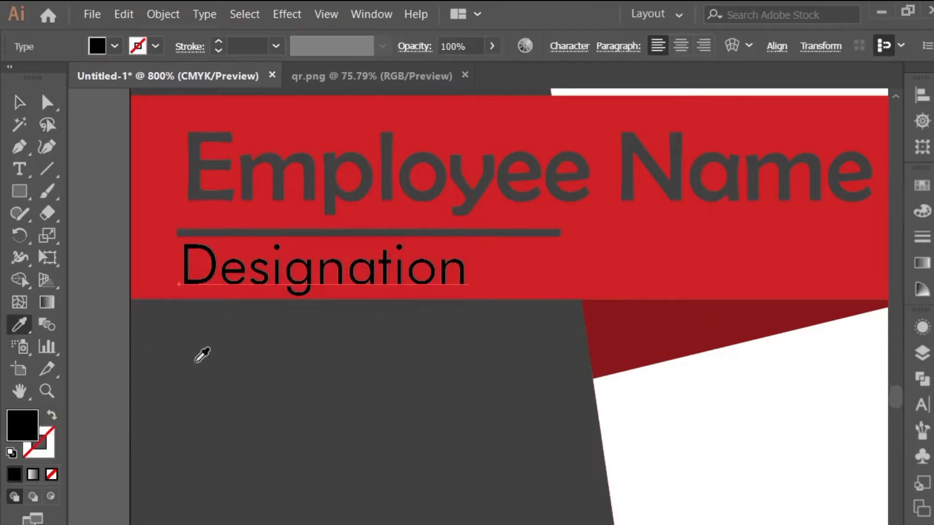
left_click(202, 355)
left_click(30, 106)
scroll(270, 343, "down", 1)
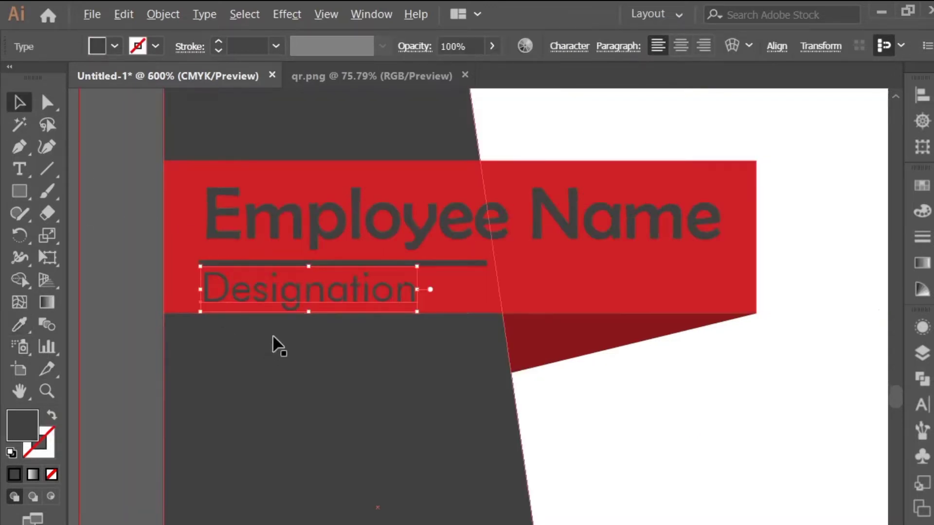
scroll(272, 384, "down", 1)
scroll(287, 389, "down", 1)
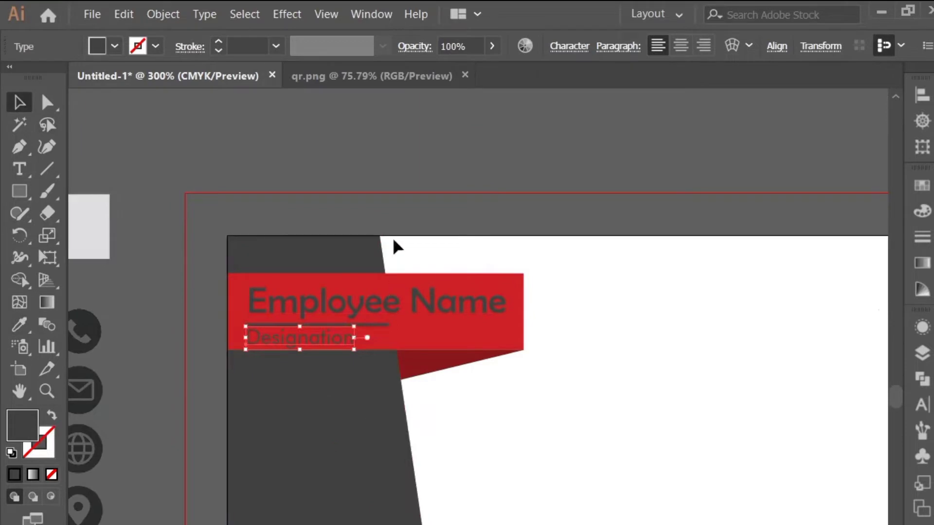
left_click(372, 172)
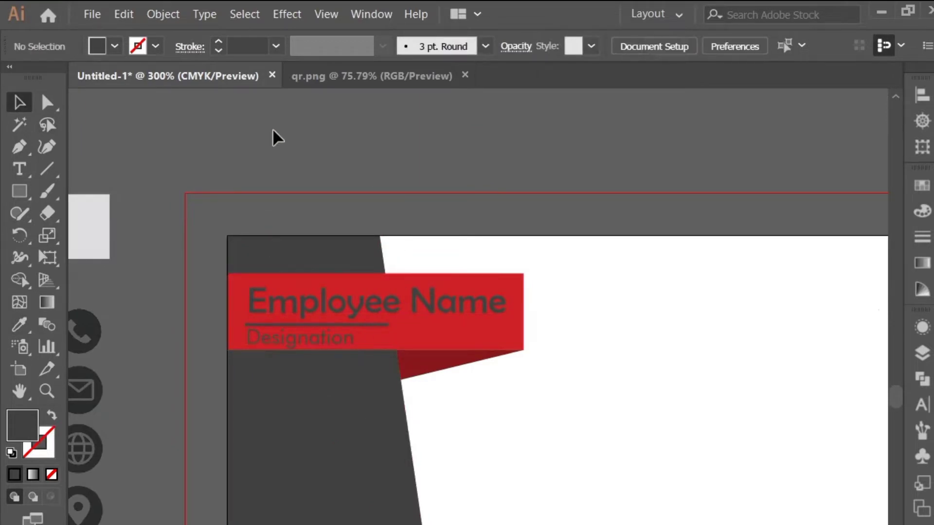
Shift the divider line slightly right so its left end lines up with the start of the employee name.
scroll(277, 374, "up", 3)
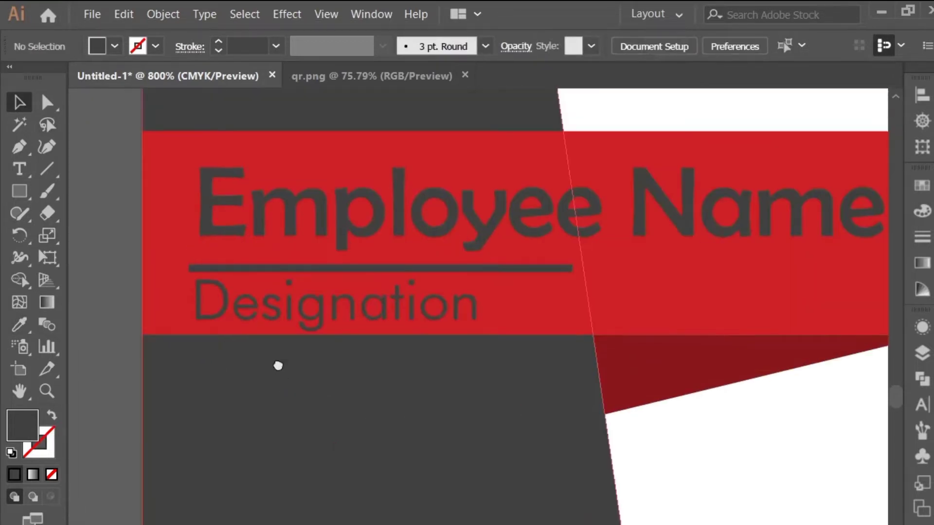
left_click(304, 402)
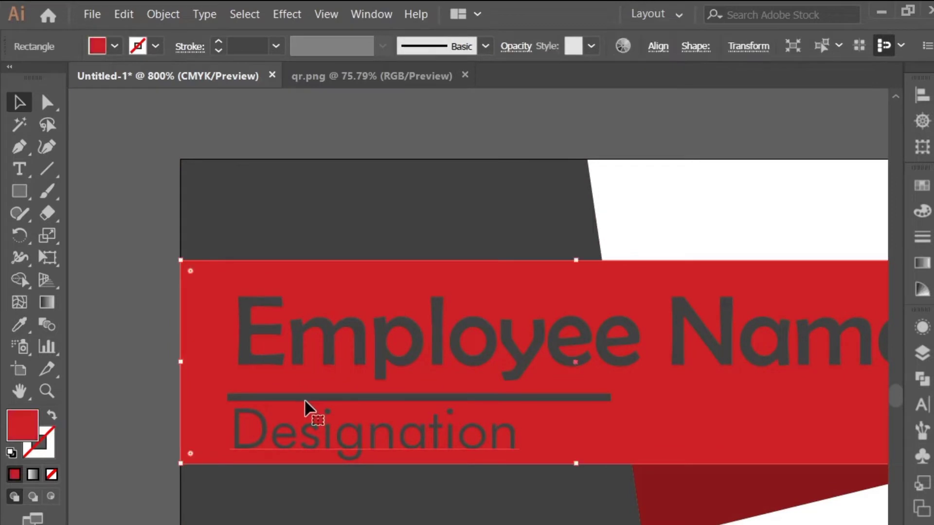
left_click(308, 402)
left_click(308, 397)
left_click_drag(312, 397, 316, 404)
left_click(309, 506)
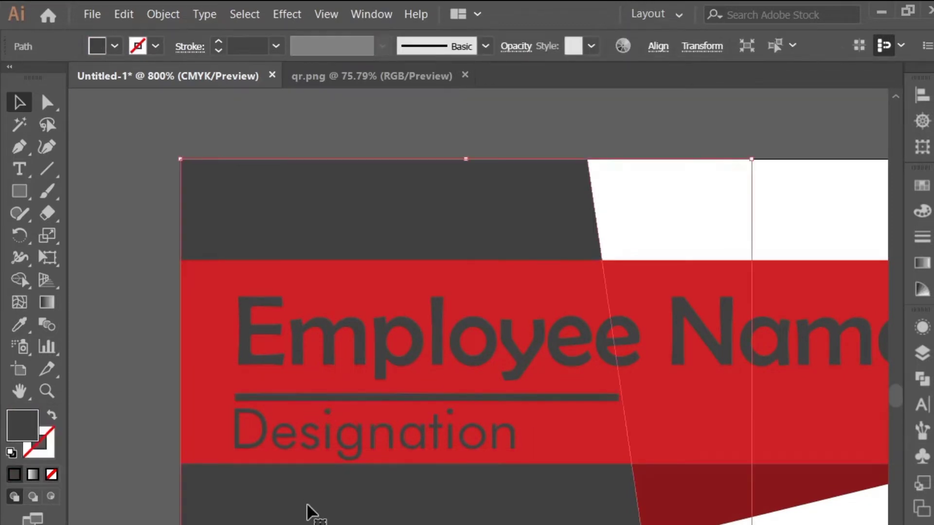
Shrink the "Designation" text to about 87% of its size, keeping its lower-left corner in place.
left_click(381, 437)
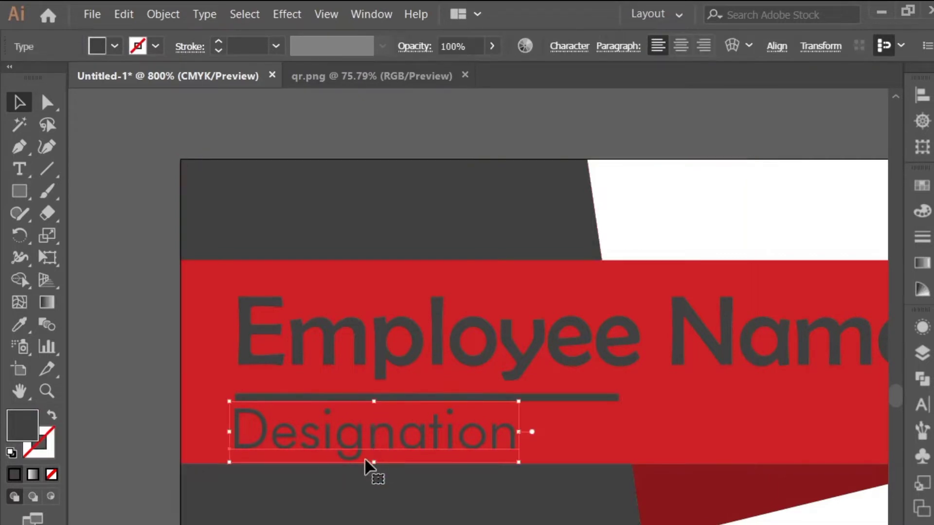
key("Up")
key("Down")
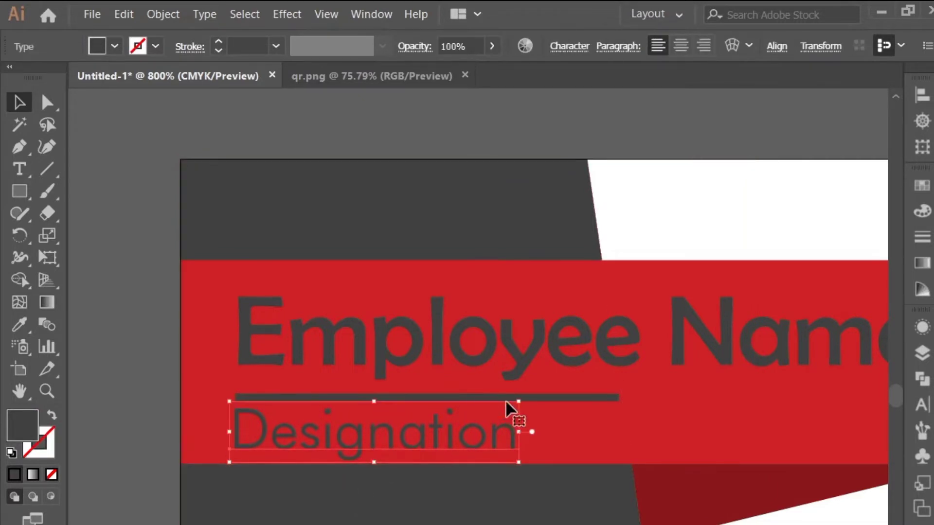
left_click_drag(520, 399, 482, 411)
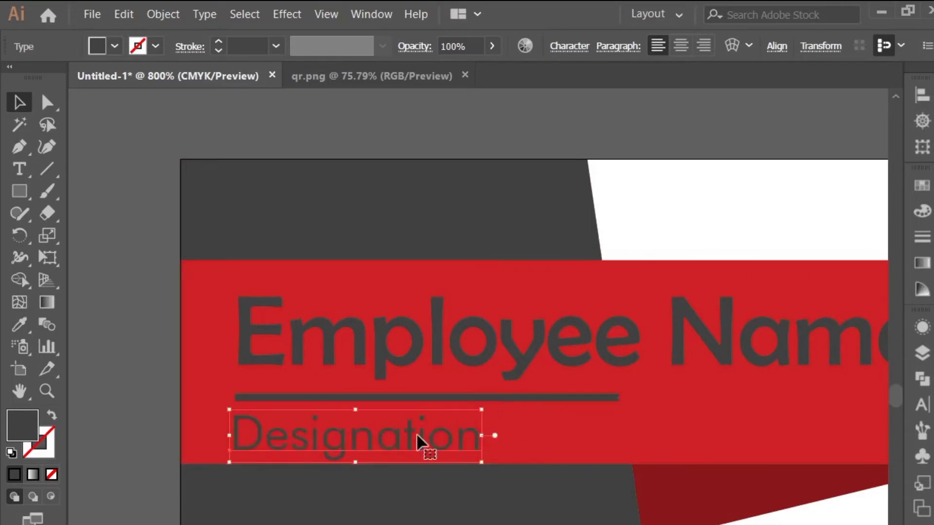
Move the employee name, the divider line and "Designation" slightly up, spacing them evenly on the red banner.
left_click_drag(408, 353, 411, 338)
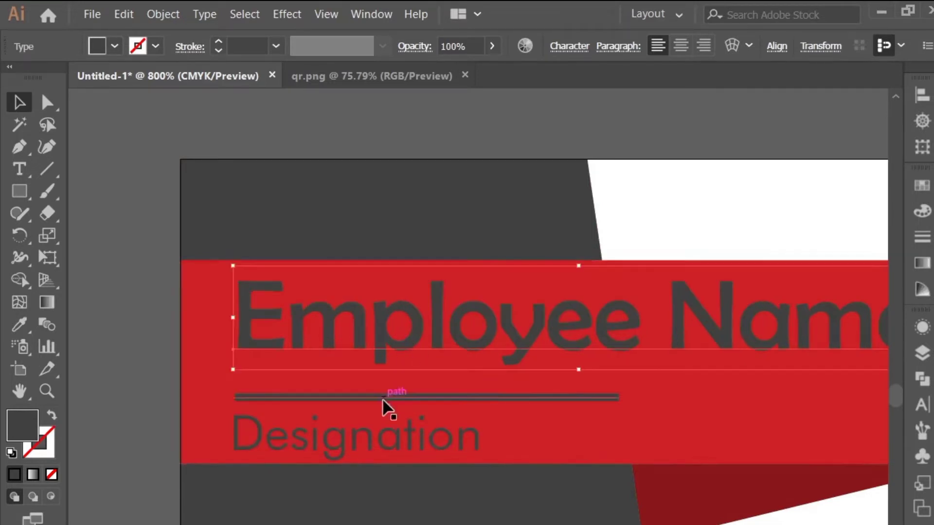
left_click_drag(382, 400, 379, 382)
left_click(380, 398)
left_click_drag(368, 451, 366, 437)
left_click(163, 407)
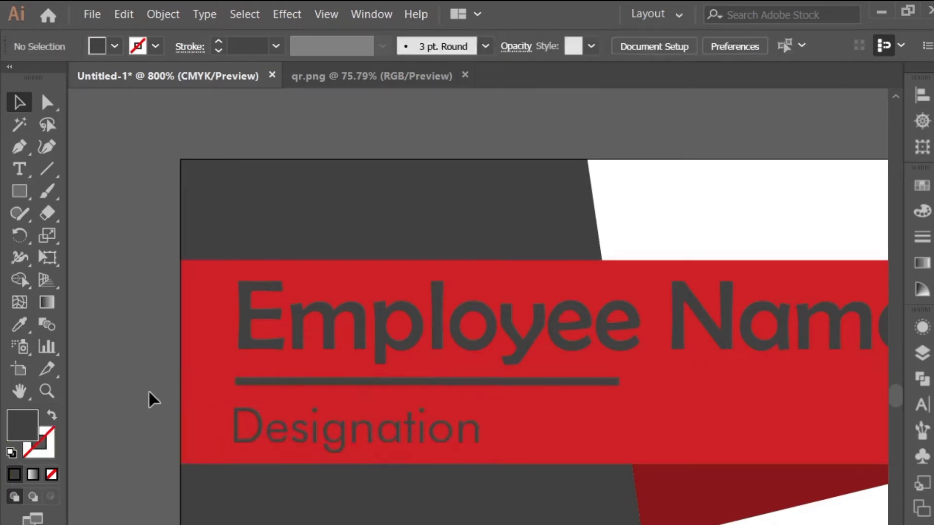
Shrink the employee name to about 90% of its size and shift "Designation" slightly up towards the divider line.
scroll(199, 423, "down", 4, "alt")
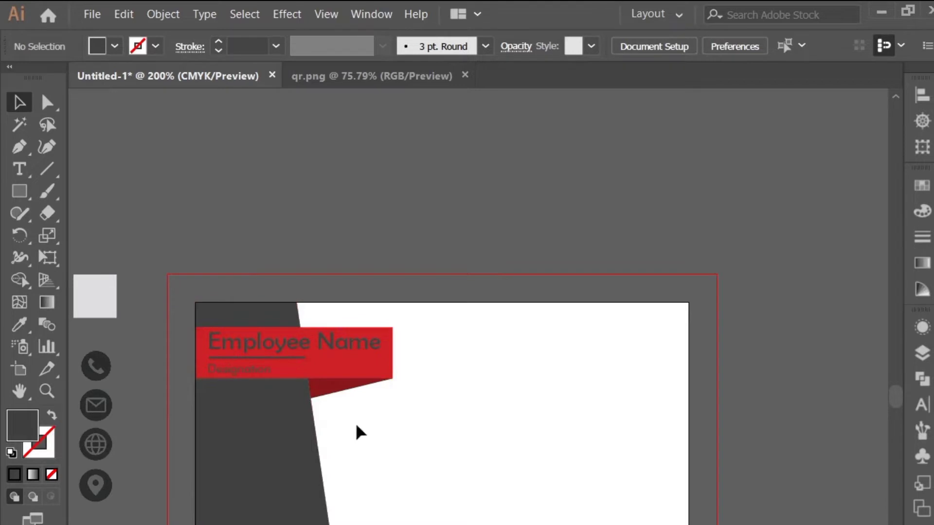
left_click(352, 347)
left_click_drag(381, 337, 376, 333)
left_click(306, 523)
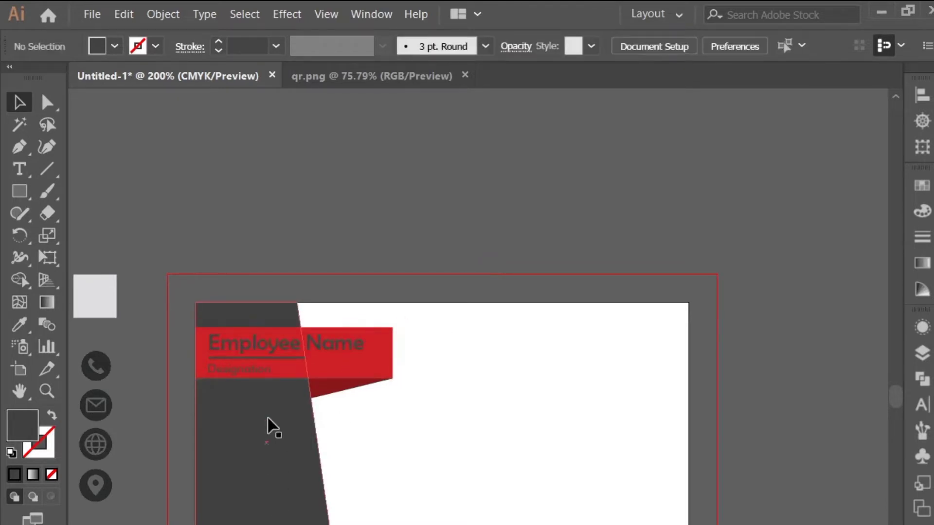
left_click(255, 375)
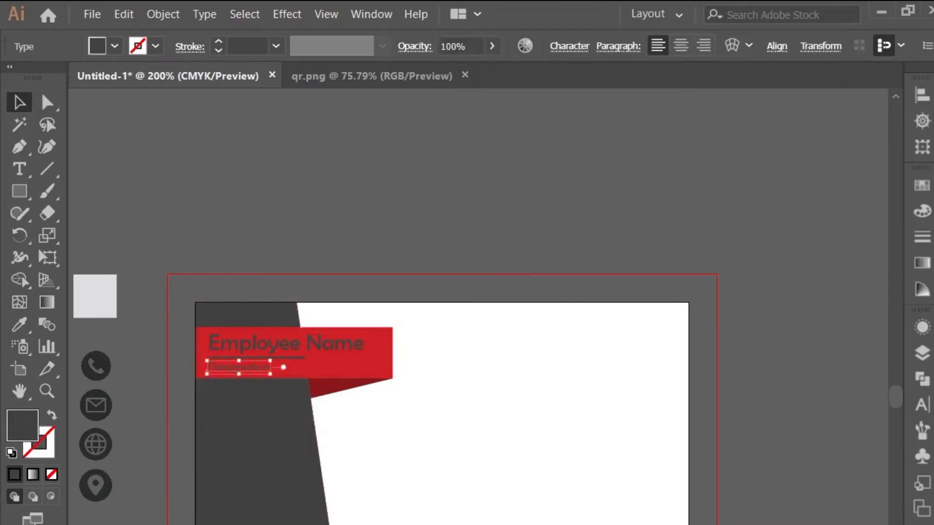
left_click(301, 523)
Move the Company Ltd. logo with its slogan onto the lower part of the dark panel and bring it to the front.
left_click_drag(117, 524, 338, 524)
left_click(217, 311)
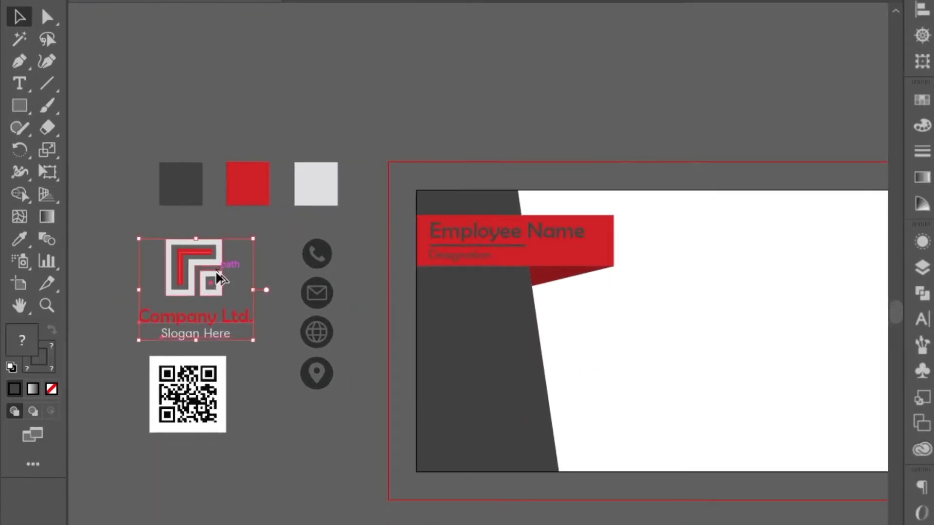
left_click_drag(217, 277, 547, 345)
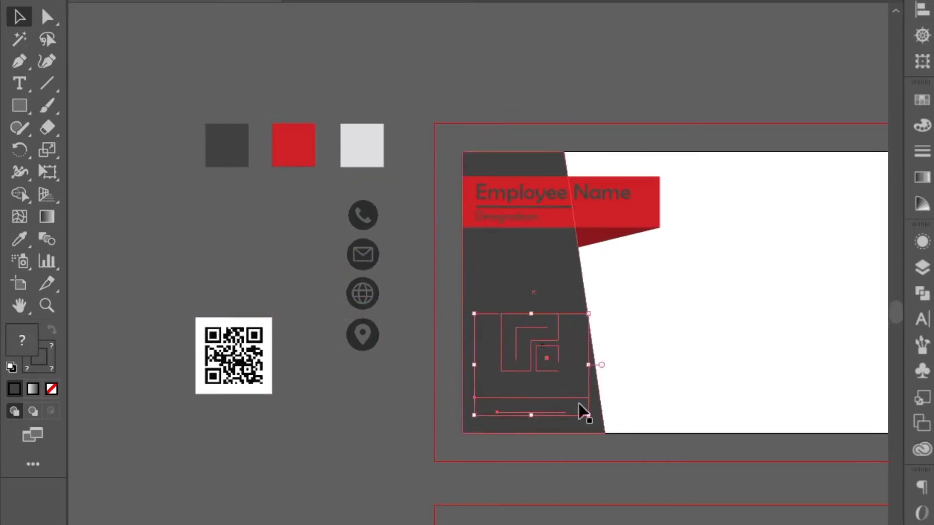
left_click_drag(621, 445, 439, 394)
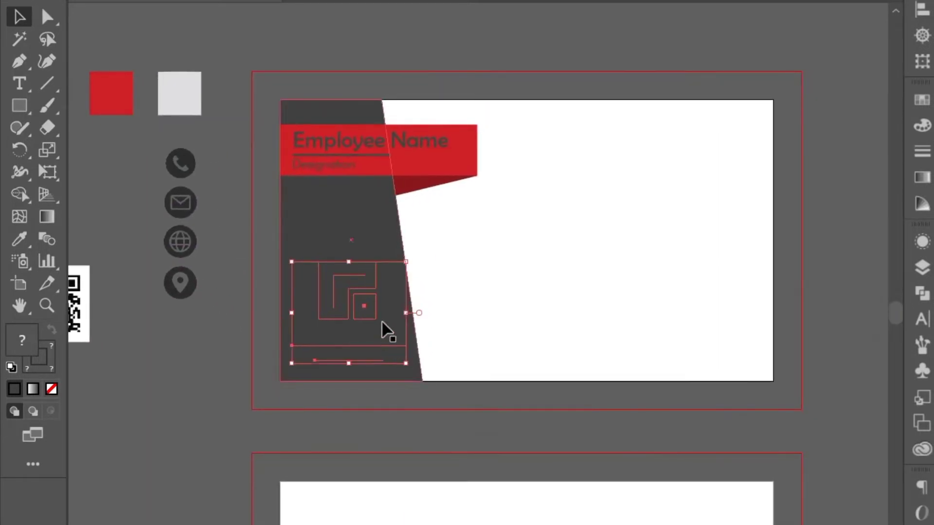
right_click(359, 294)
mouse_move(404, 467)
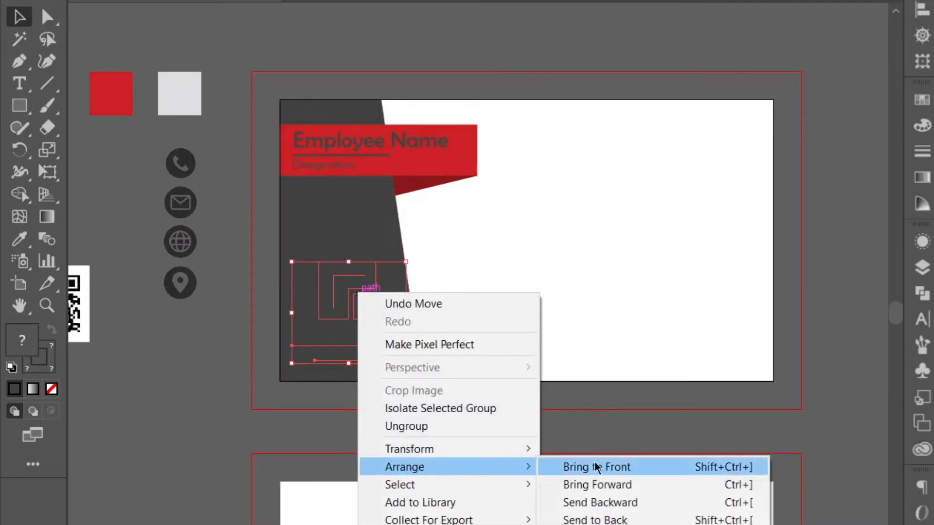
left_click(612, 471)
left_click(371, 428)
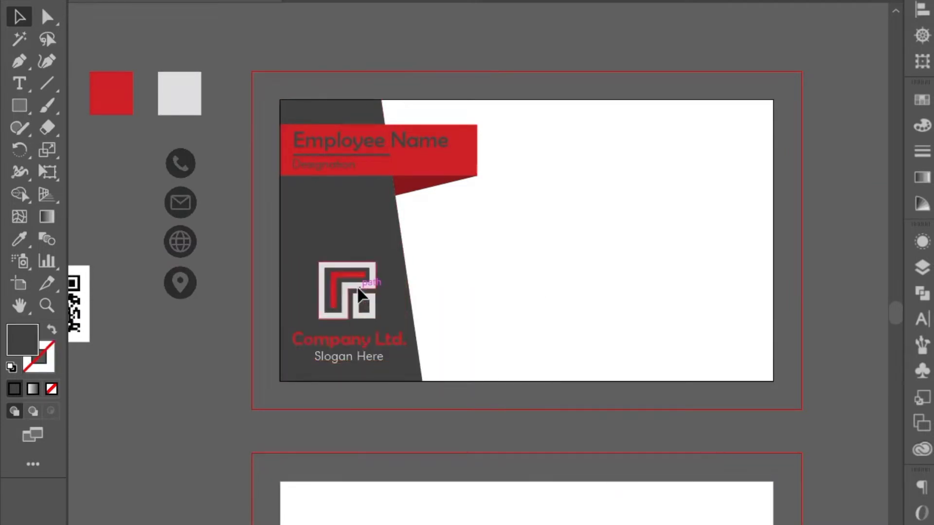
Shrink the logo group to about three-quarters of its size and centre it in the lower part of the dark panel.
left_click(377, 267)
left_click_drag(406, 261, 378, 286)
left_click_drag(361, 439, 334, 446)
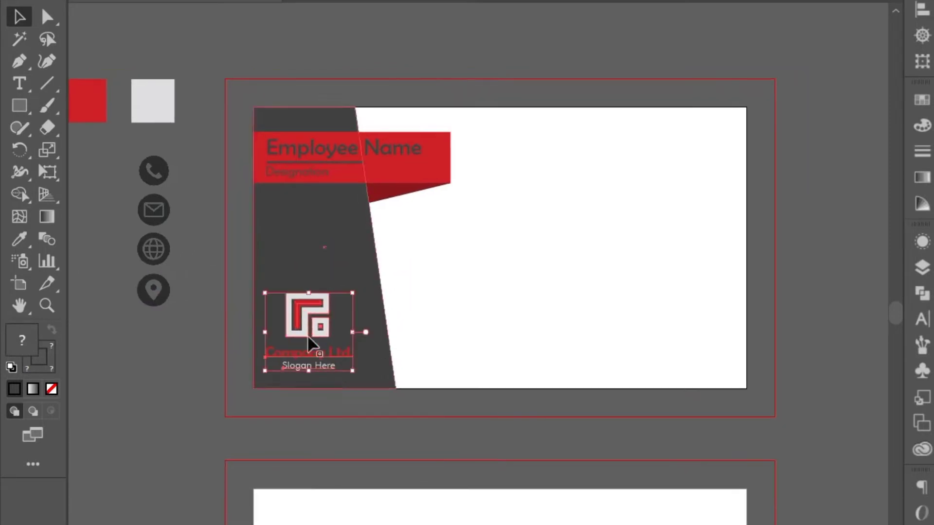
left_click_drag(309, 311, 326, 321)
left_click(366, 449)
left_click(341, 442)
left_click(327, 429)
Draw a narrow vertical rectangle on the dark panel, from the red banner's lower edge down to just above "Company Ltd.".
left_click_drag(481, 424, 329, 463)
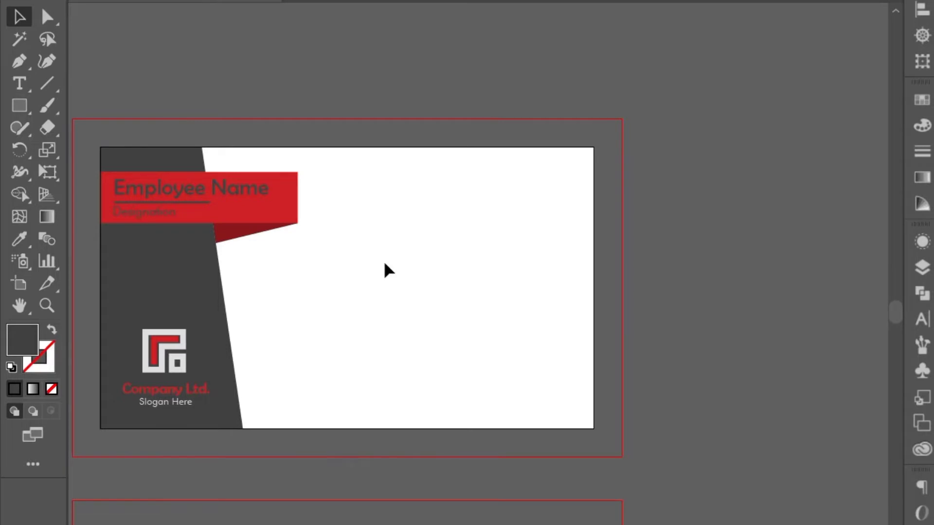
left_click(19, 105)
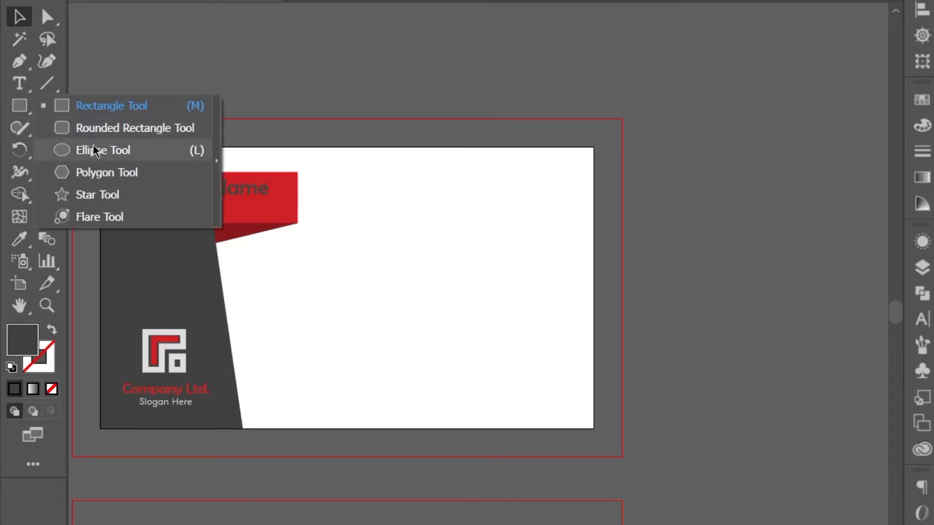
left_click(93, 107)
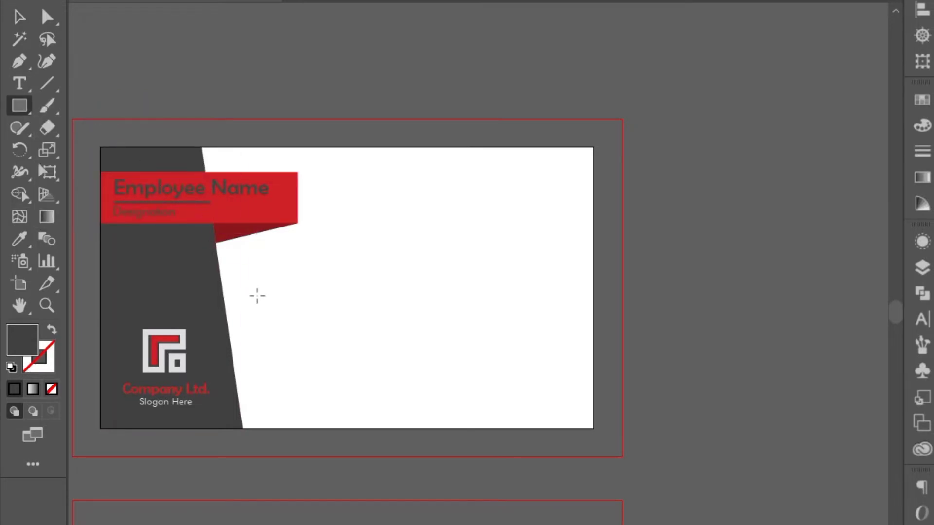
left_click_drag(258, 295, 400, 201)
scroll(374, 357, "up", 1)
scroll(374, 356, "up", 1)
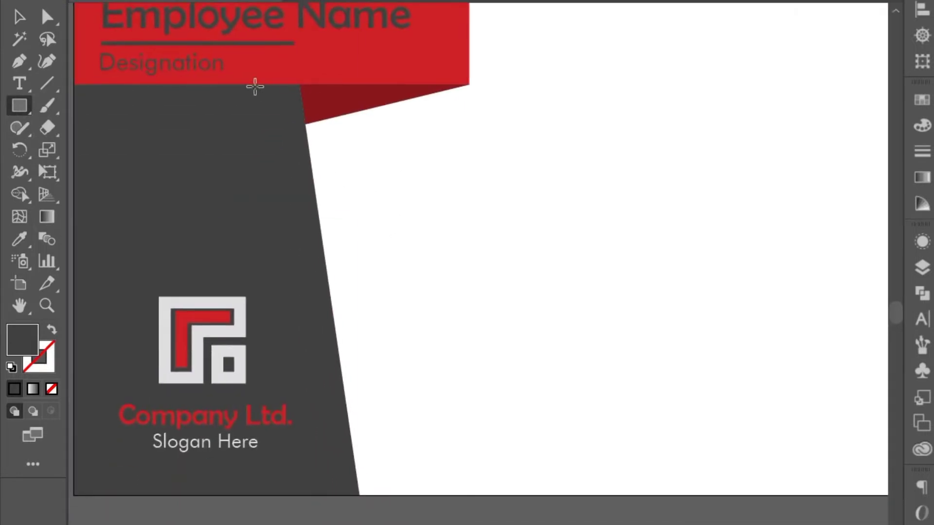
left_click_drag(254, 85, 285, 393)
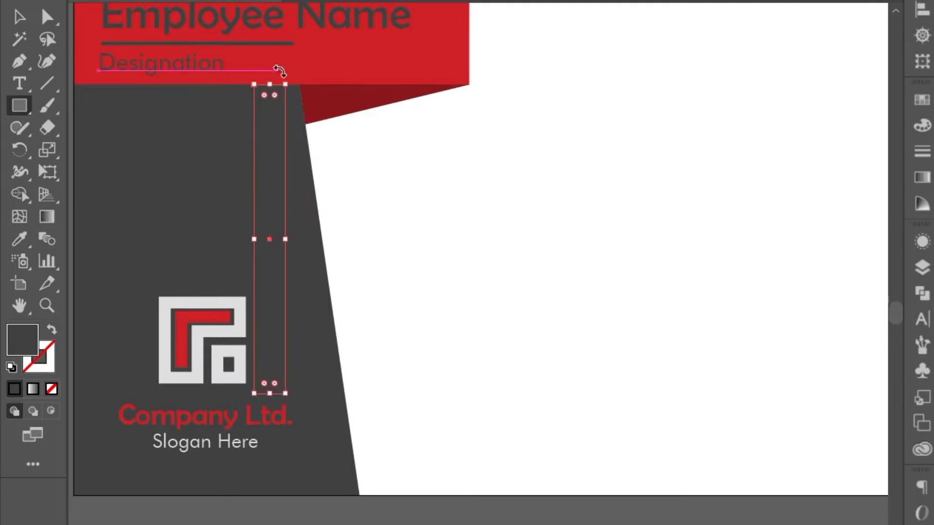
Rotate the narrow rectangle parallel to the panel's slanted edge and move it closer to that edge, overlapping the banner's lower edge.
key("v")
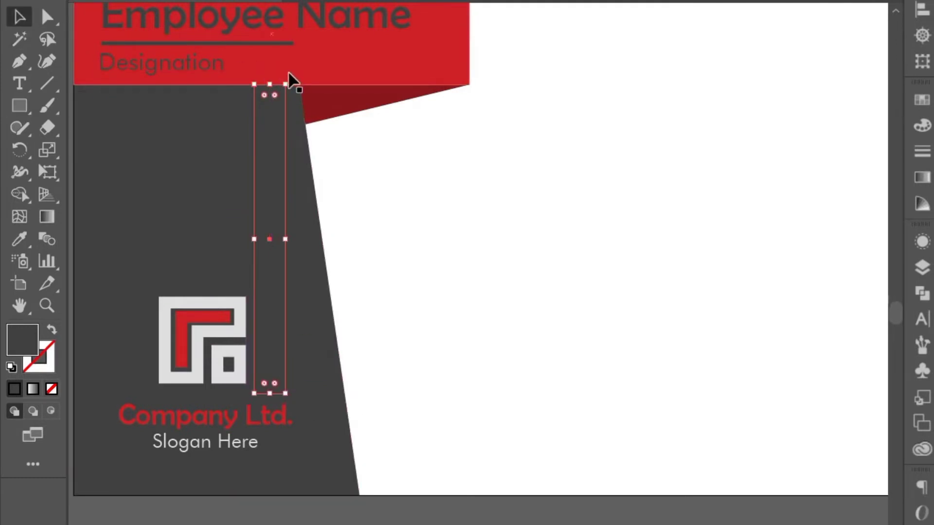
left_click_drag(284, 84, 259, 69)
key("ctrl+z")
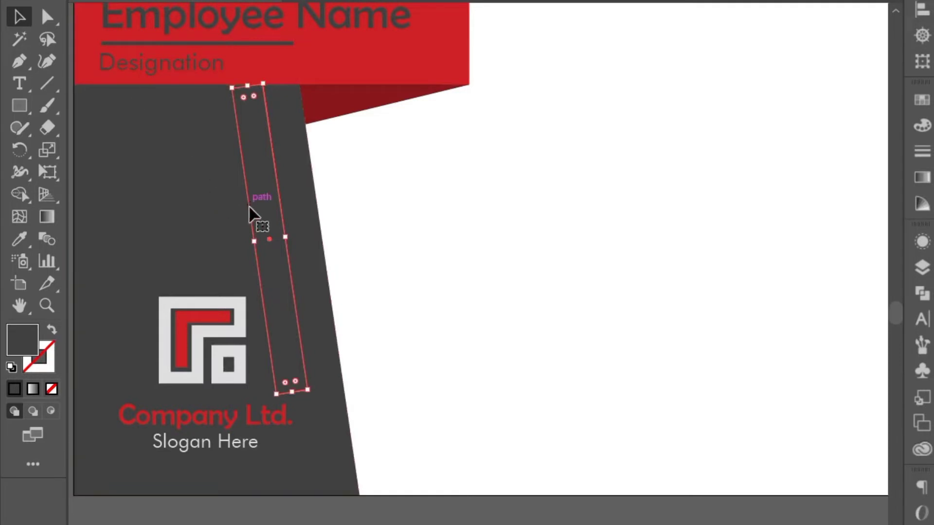
left_click_drag(249, 206, 267, 200)
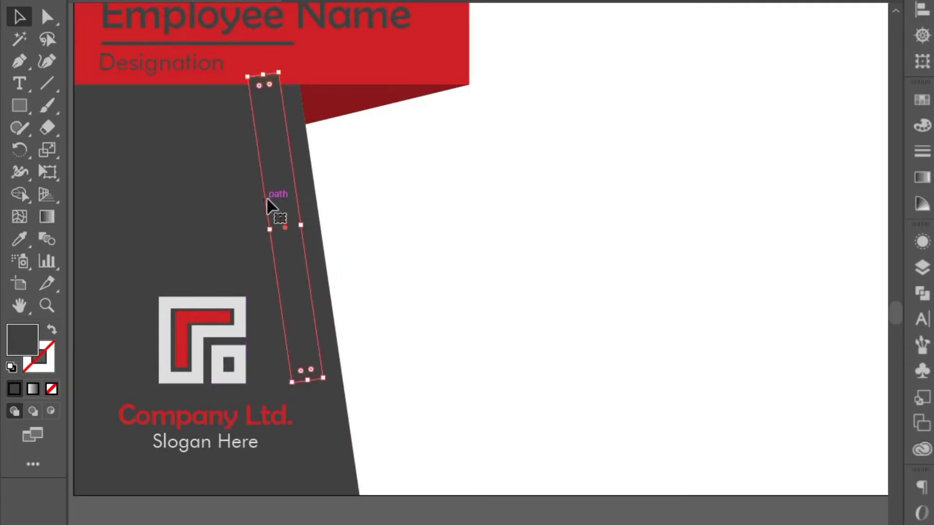
Raise the slanted strip's lower-left corner to give it an angled end, and fill the strip with the banner's red.
left_click(47, 16)
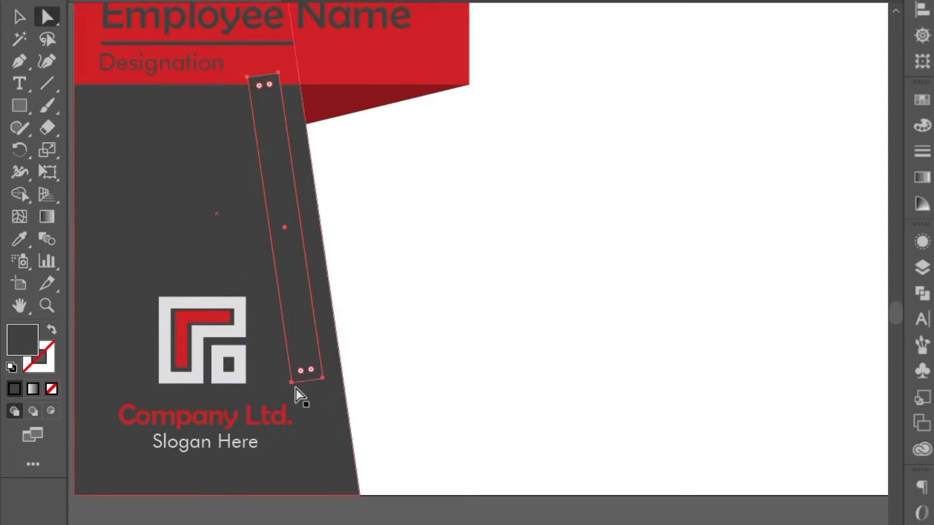
left_click_drag(292, 383, 288, 347)
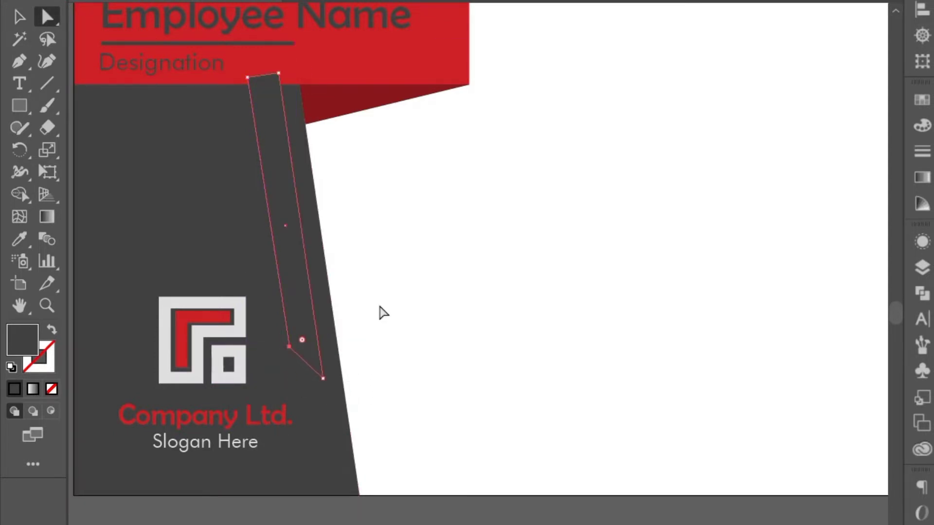
left_click(19, 16)
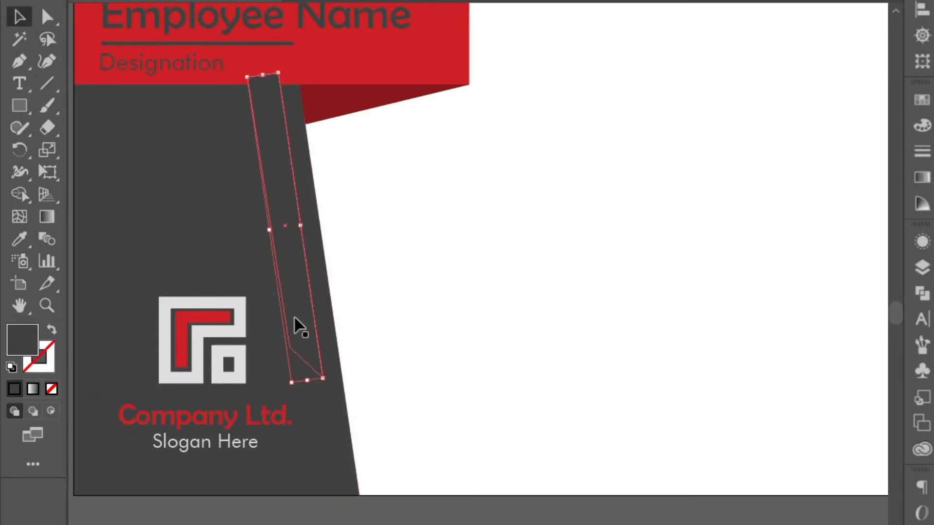
left_click(19, 238)
left_click(273, 82)
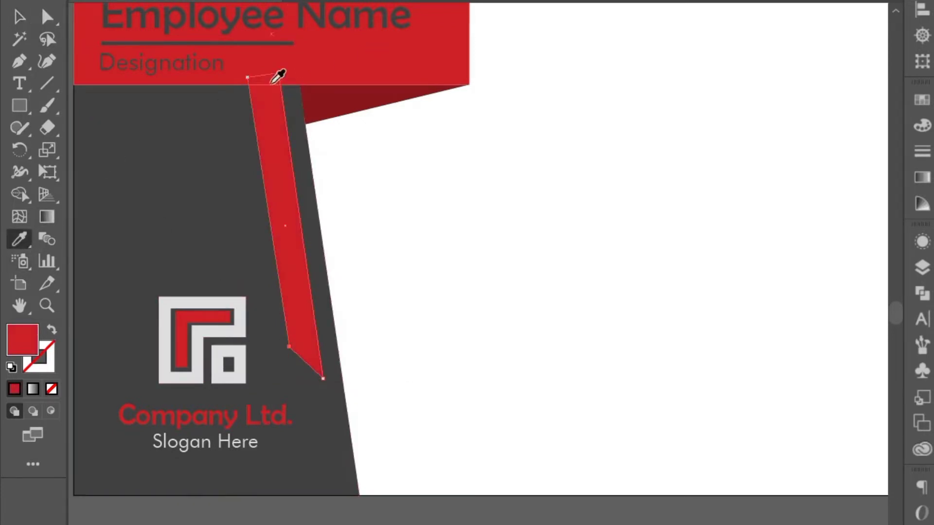
Merge the strip's overlapping top end into the red banner with Shape Builder, so the strip starts at the banner's lower edge.
key("v")
left_click(236, 76)
left_click(269, 119, "shift")
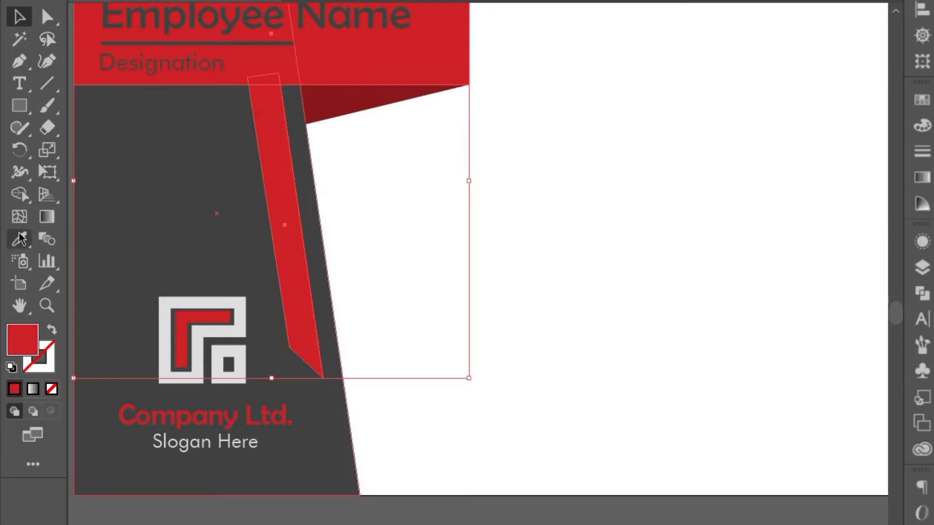
left_click(21, 195)
left_click_drag(241, 63, 267, 78)
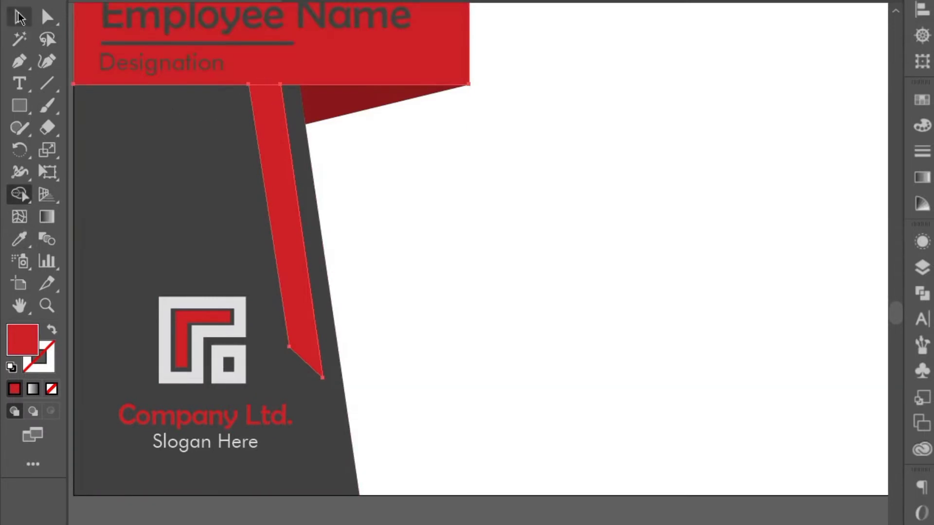
left_click(20, 17)
left_click(356, 501)
Scale the red strip down to a slightly narrower and shorter shape hanging from the banner's lower edge.
left_click(271, 218)
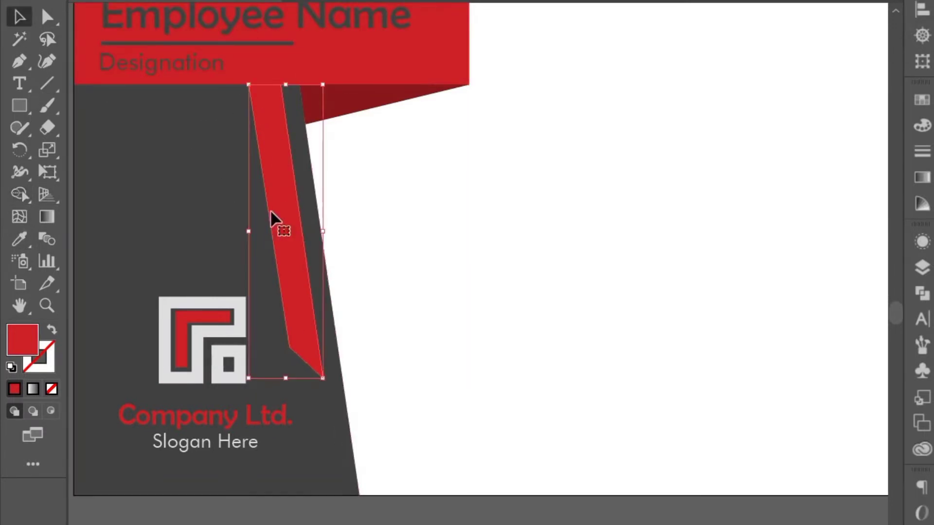
left_click_drag(249, 231, 294, 216)
left_click(377, 233)
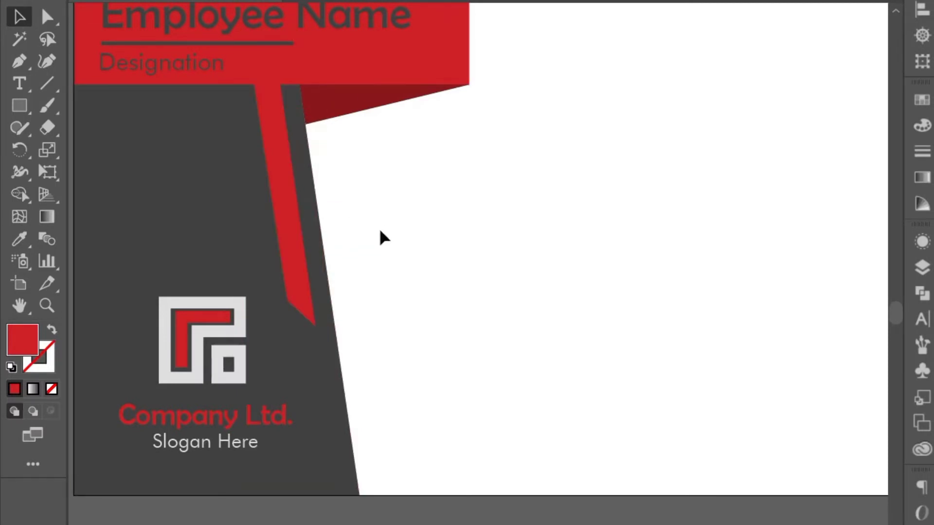
Draw a straight line between the red strip and the panel's slanted edge, from the banner's lower edge to just below the strip's tip.
left_click(47, 83)
mouse_move(290, 85)
left_mouse_down()
mouse_move(333, 382)
mouse_move(328, 353)
left_mouse_up()
left_click(219, 42)
left_click(220, 42)
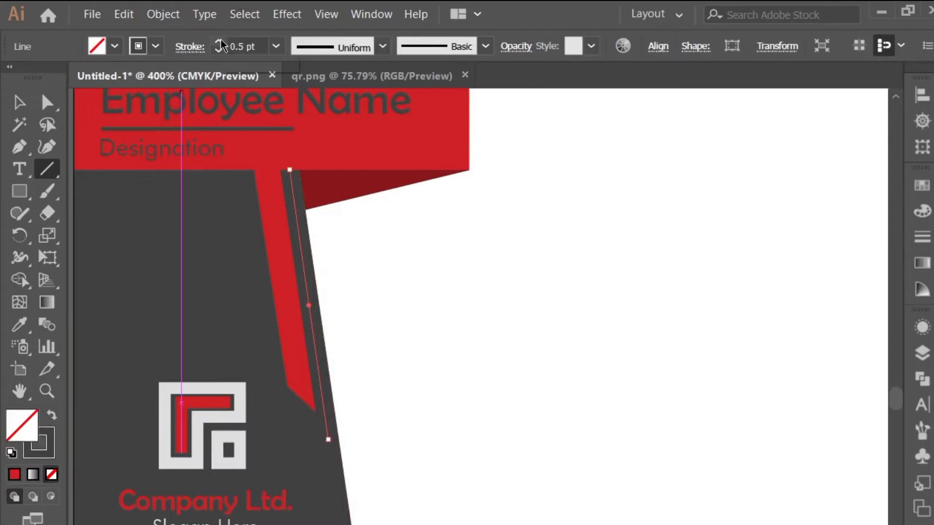
Sample the red strip's colour onto the slanted line with the Eyedropper.
left_click(19, 324)
left_click(257, 188)
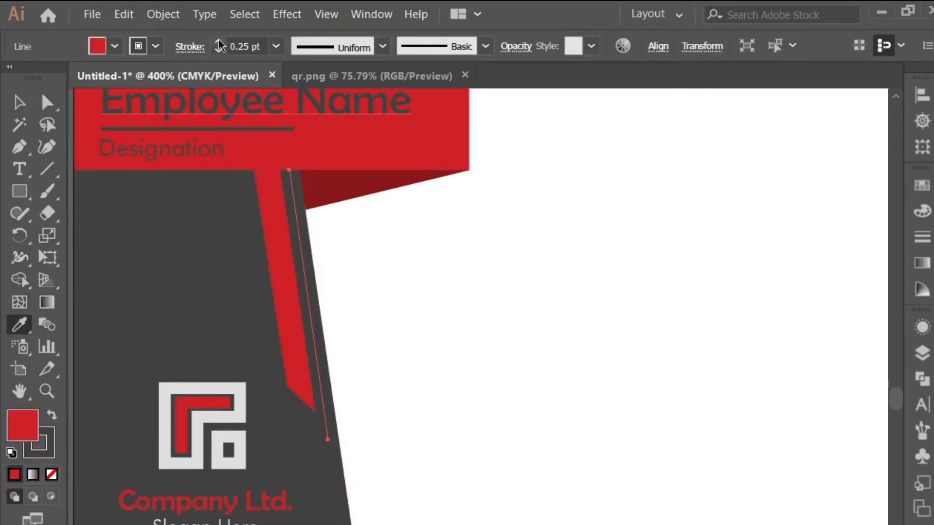
left_click(41, 428)
left_click(52, 475)
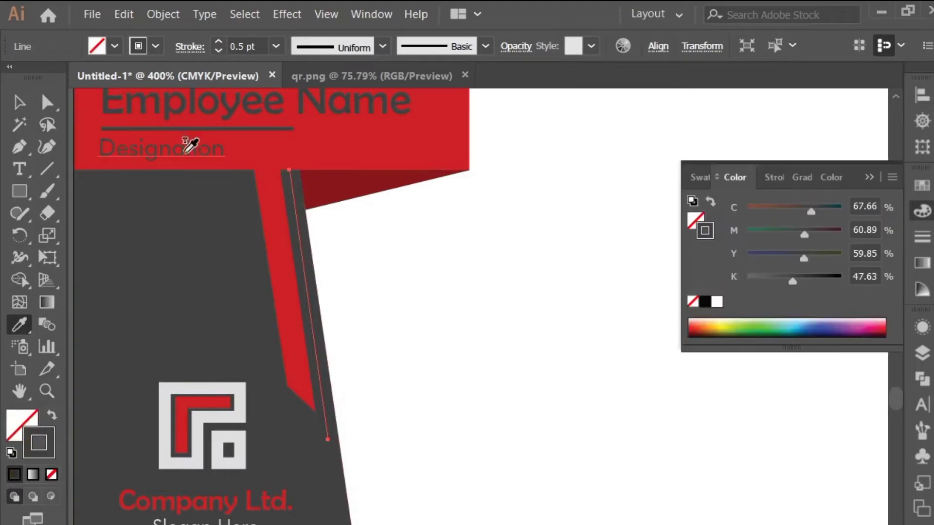
left_click(869, 177)
Increase the slanted line's stroke weight to 5 pt.
left_click(219, 41)
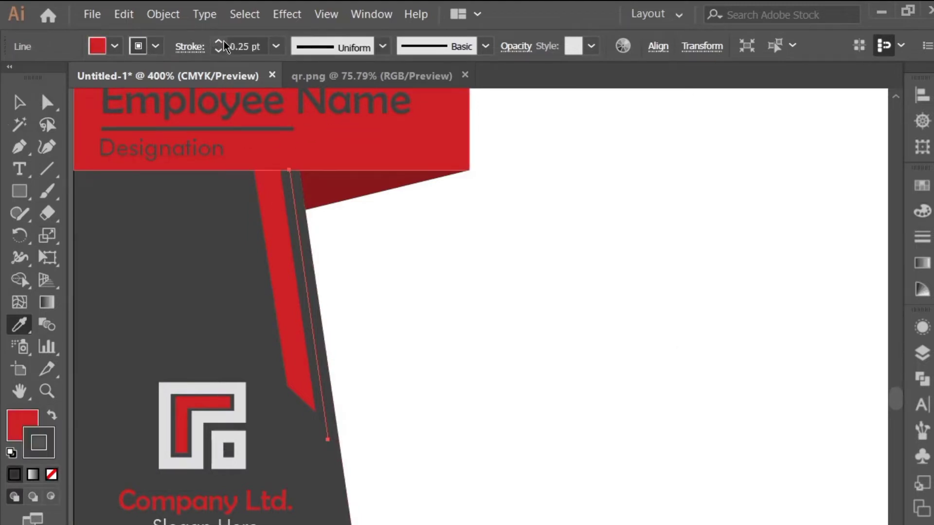
left_click(220, 42)
left_click(220, 42)
left_click(219, 42)
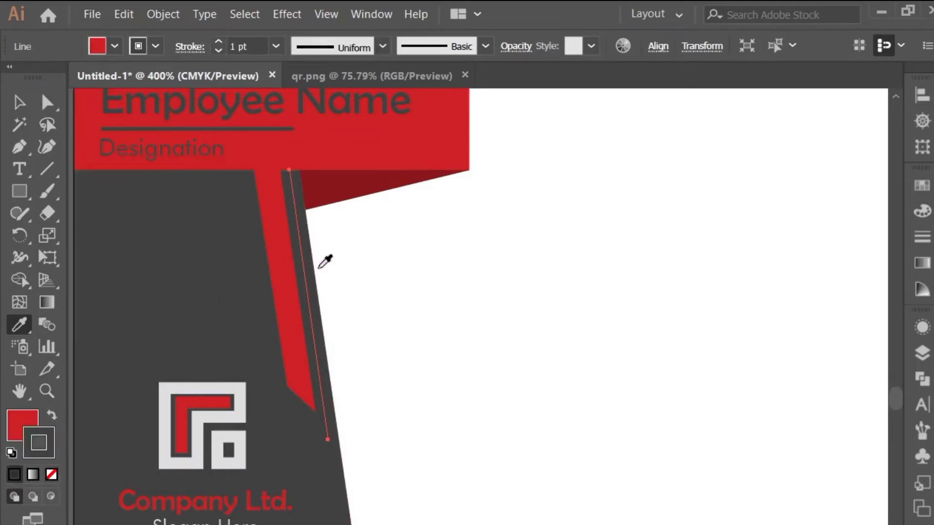
left_click(19, 103)
left_click(219, 42)
left_click(219, 42)
left_click(218, 42)
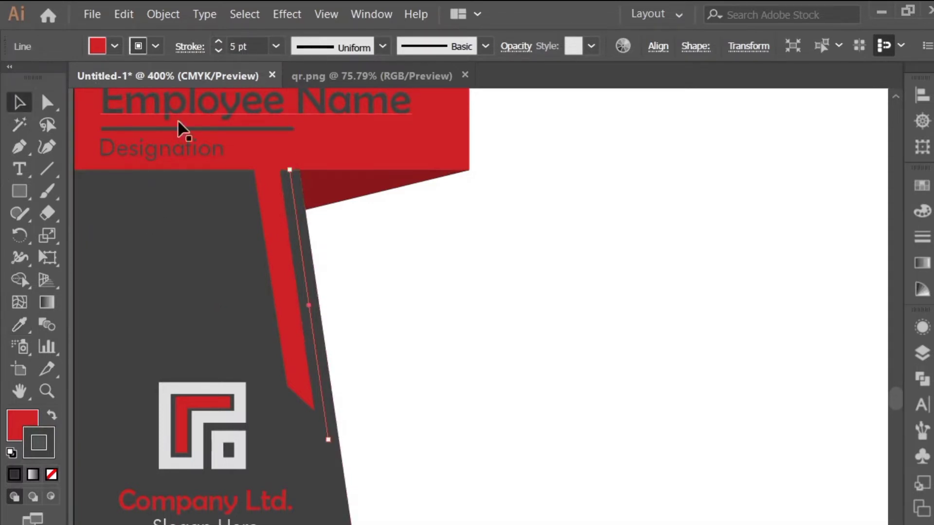
Swap the line's fill and stroke so the stroke is red, and remove its fill.
left_click(51, 415)
left_click(27, 424)
left_click(52, 475)
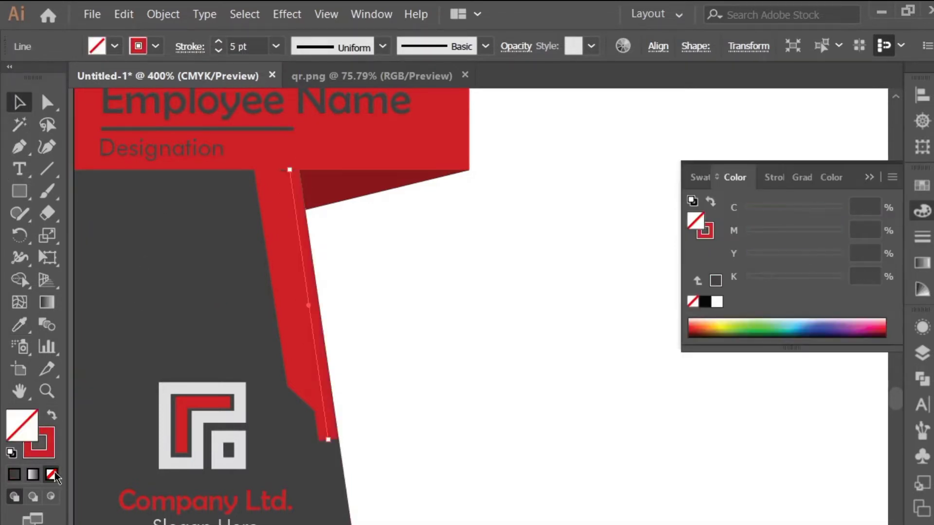
left_click(865, 178)
Set the red line's stroke weight to 1 pt and deselect it.
left_click(218, 51)
left_click(218, 51)
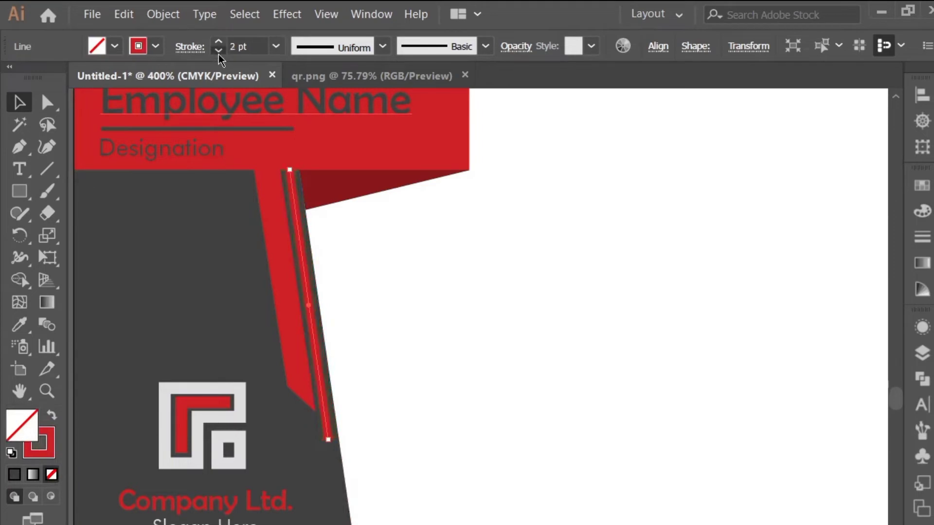
left_click(218, 50)
scroll(251, 193, "up", 1)
scroll(291, 194, "up", 3)
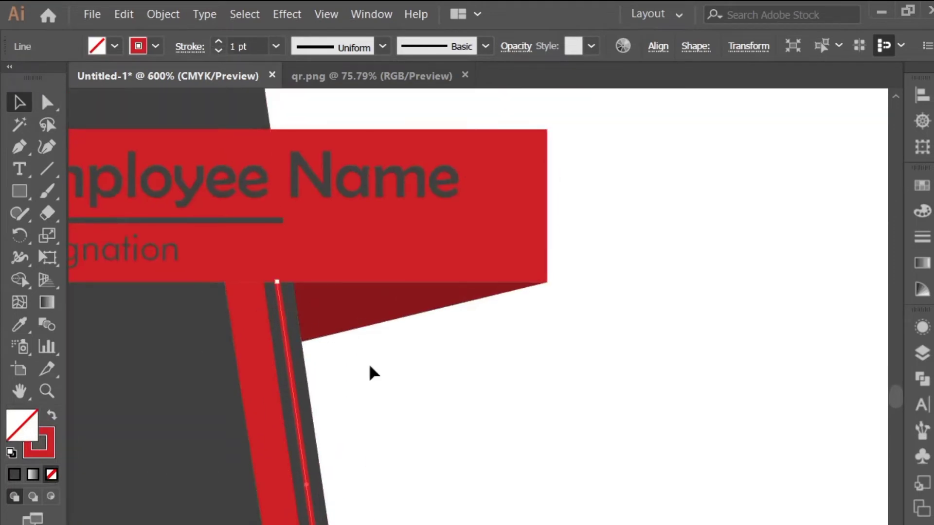
left_click(325, 392)
left_click(265, 369)
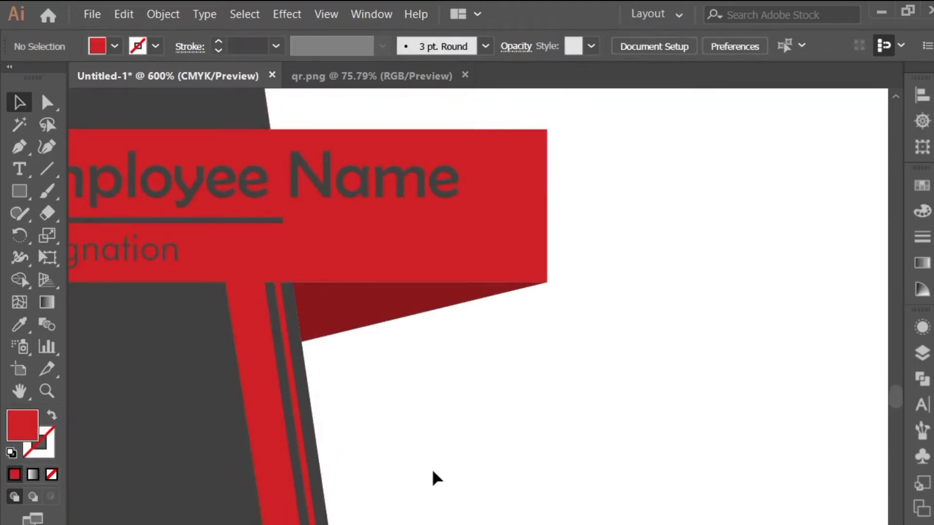
Draw a narrow vertical red rectangle from the thin line's lower end down to just past the card's bottom edge.
scroll(413, 475, "down", 10)
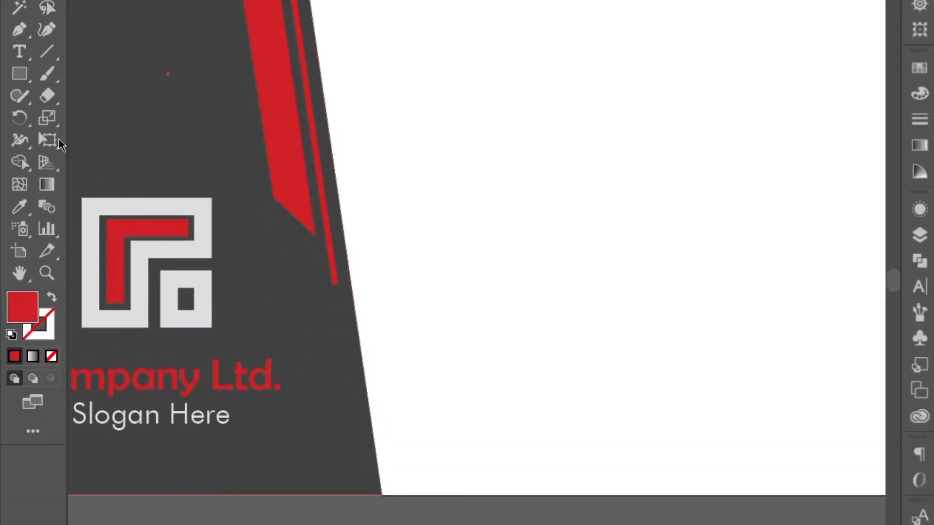
key("m")
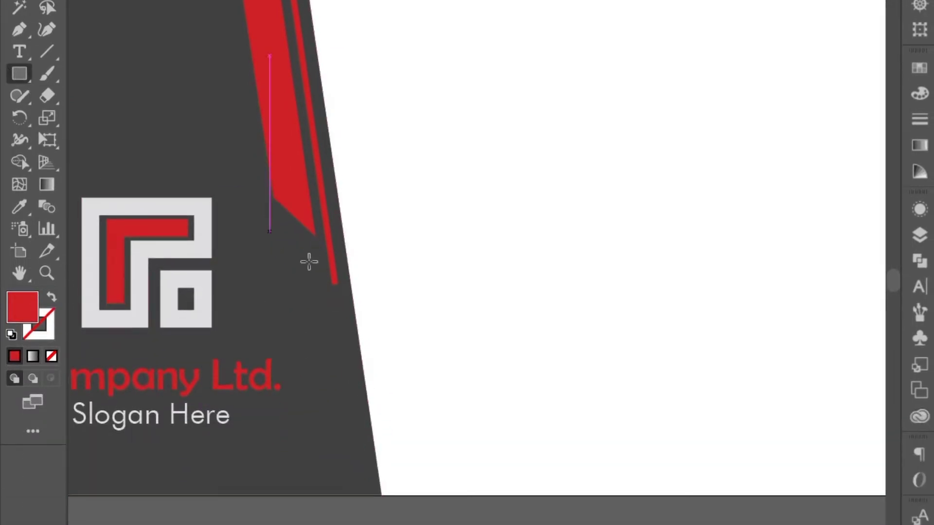
mouse_move(336, 284)
left_mouse_down()
mouse_move(379, 484)
mouse_move(365, 500)
left_mouse_up()
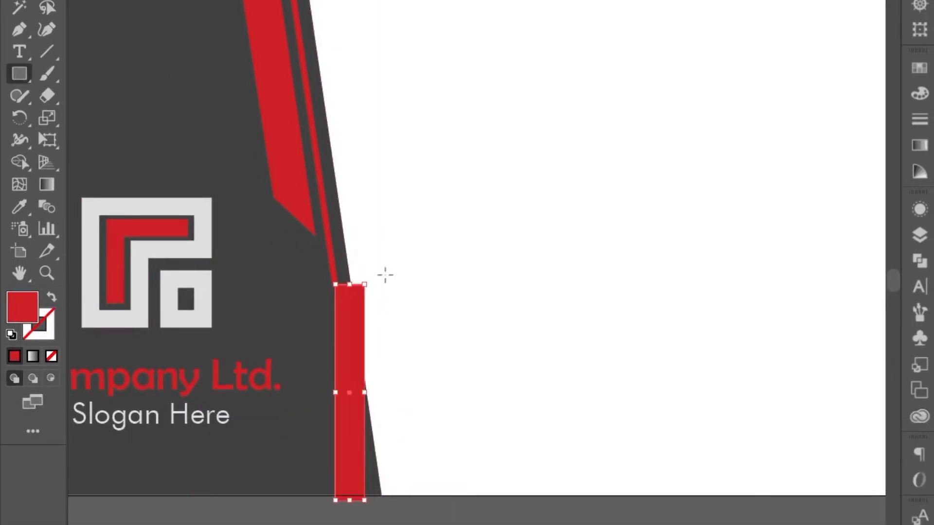
key("v")
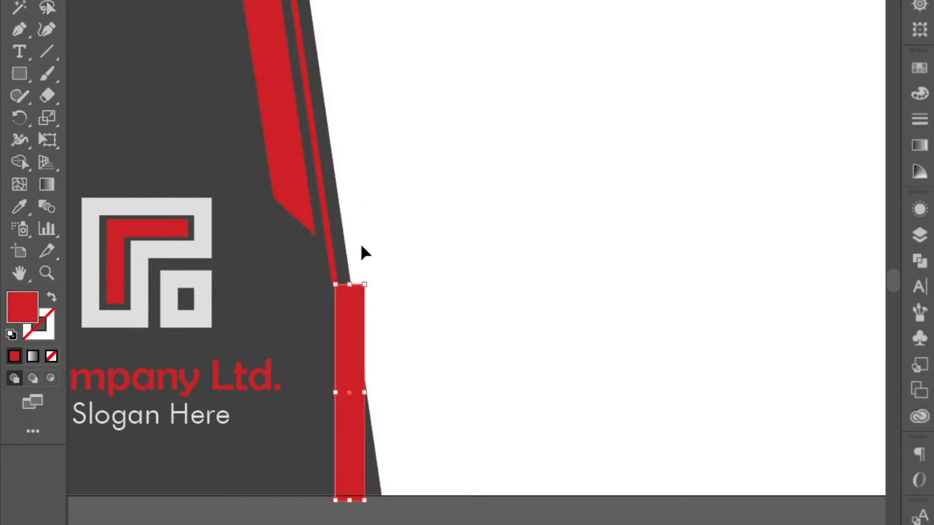
Rotate the red rectangle parallel to the panel's slanted edge and move it over that edge, directly below the thin line.
left_click_drag(363, 278, 342, 271)
mouse_move(344, 392)
left_mouse_down()
mouse_move(360, 394)
mouse_move(330, 389)
left_mouse_up()
left_click_drag(323, 270, 331, 282)
left_click_drag(334, 427, 357, 416)
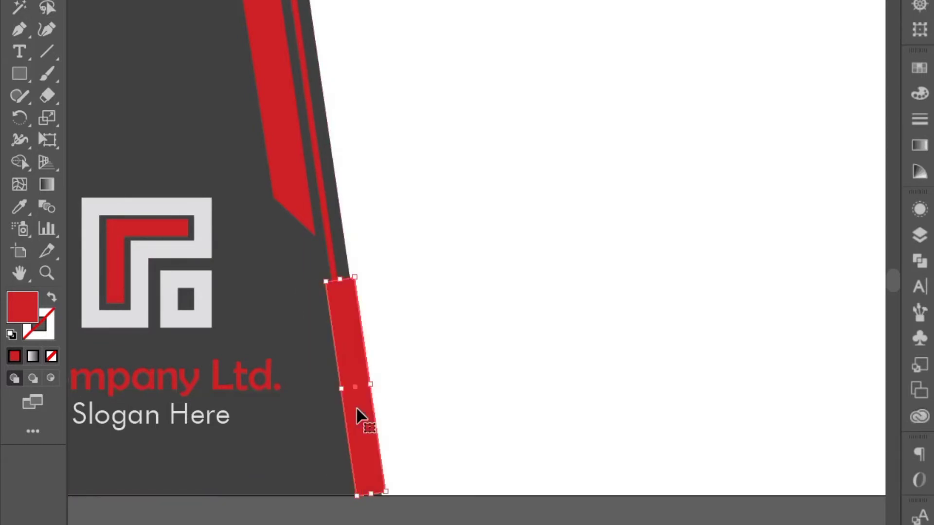
left_click_drag(430, 524, 397, 516)
left_click_drag(323, 401, 330, 401)
Shorten the rotated rectangle slightly and lower its upper-right corner to give it a slanted top.
scroll(360, 394, "up", 1)
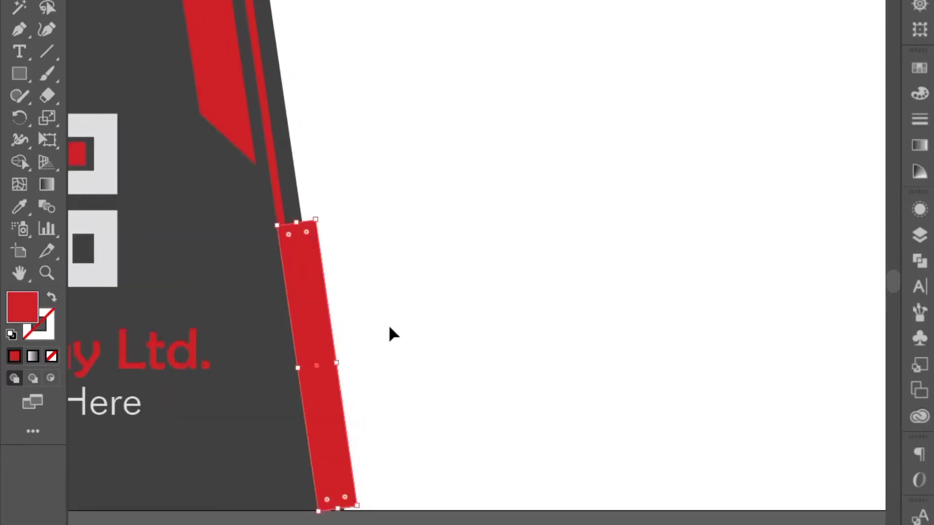
left_click_drag(338, 508, 339, 503)
scroll(392, 456, "up", 1)
left_click_drag(392, 456, 347, 428)
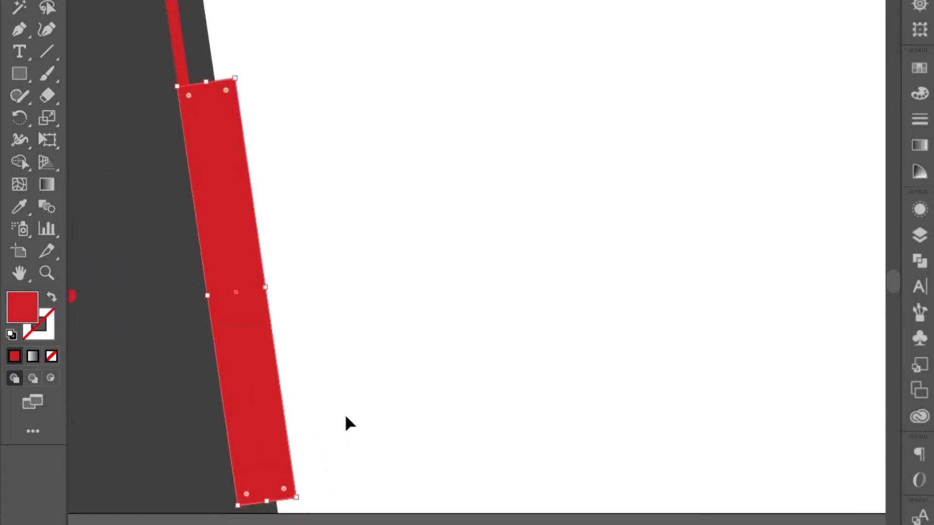
left_click_drag(163, 184, 172, 190)
left_click_drag(243, 86, 251, 145)
left_click_drag(249, 141, 251, 144)
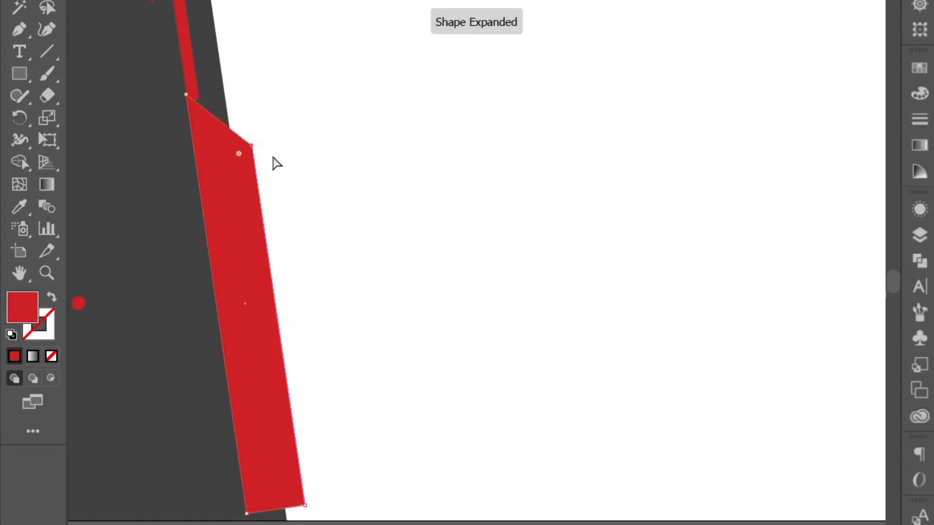
Move the red block up so its upper-left corner overlaps the lower end of the thin line.
left_click(199, 112)
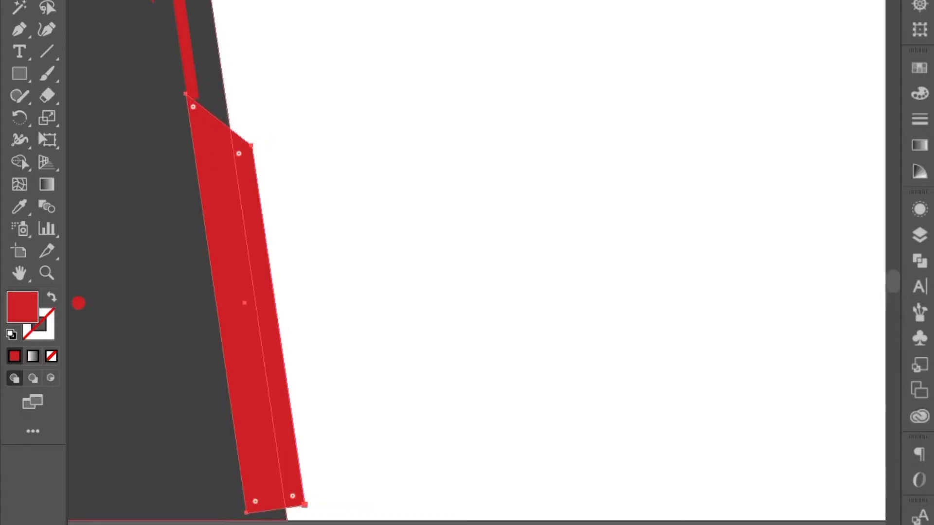
left_click_drag(235, 271, 205, 356)
scroll(192, 201, "up", 2)
left_click_drag(206, 165, 182, 225)
left_click(193, 212)
left_click(209, 172)
scroll(184, 175, "up", 1)
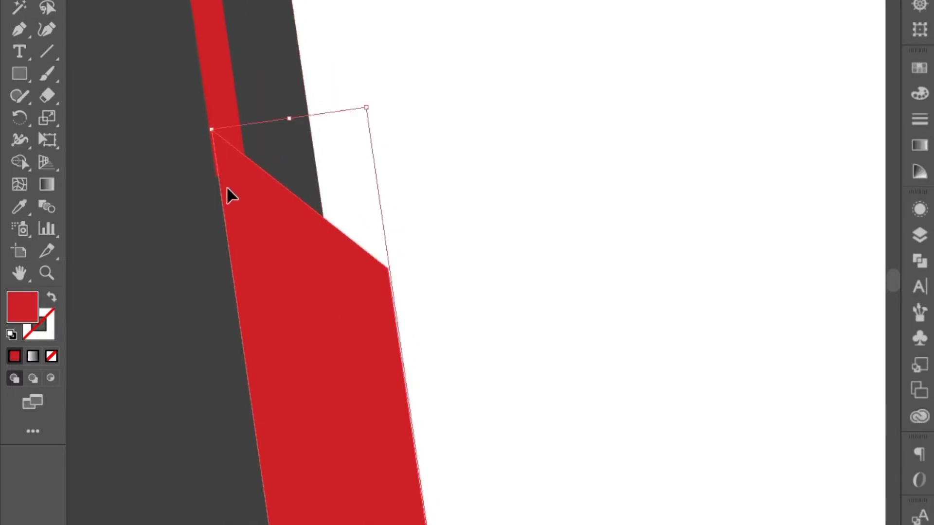
left_click_drag(227, 189, 221, 162)
Turn off Snap to Point for finer positioning of the red block.
left_click(318, 0)
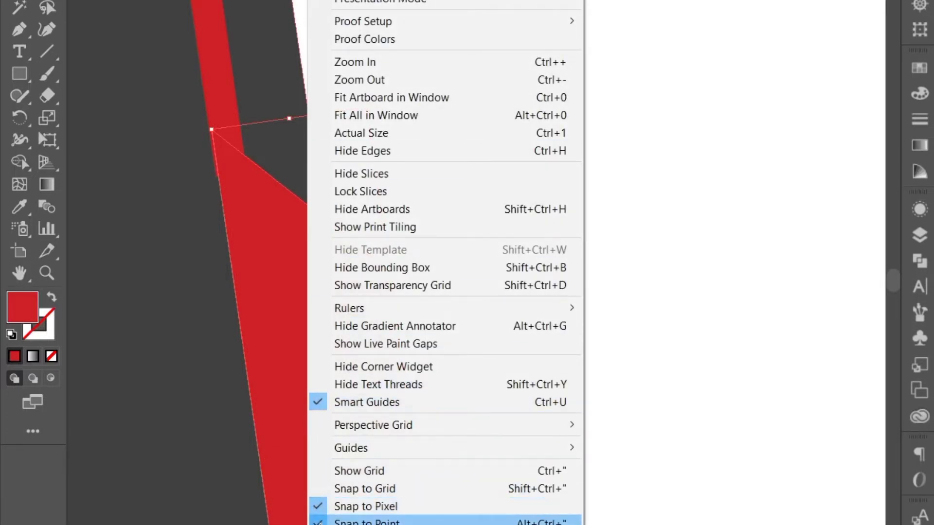
left_click(318, 523)
mouse_move(298, 291)
left_mouse_down()
mouse_move(297, 310)
mouse_move(298, 295)
left_mouse_up()
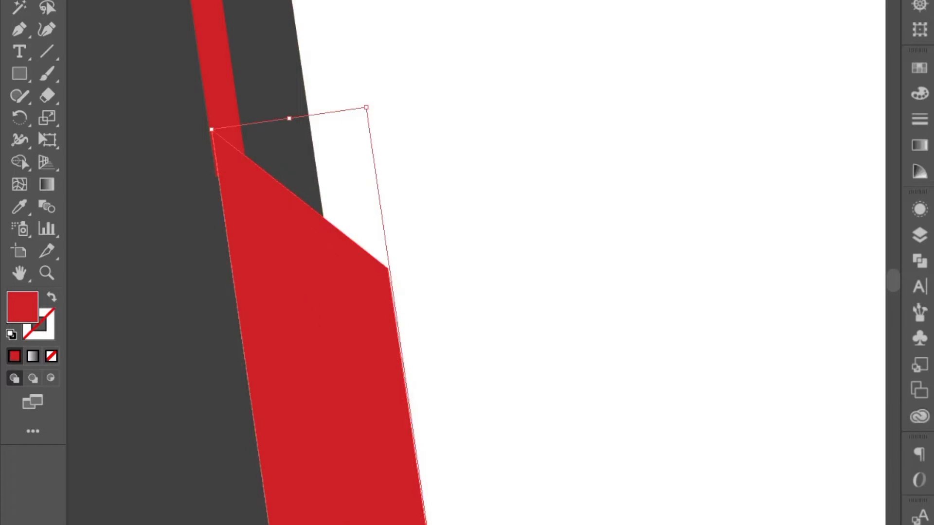
left_click(318, 0)
left_click(330, 522)
left_click(319, 0)
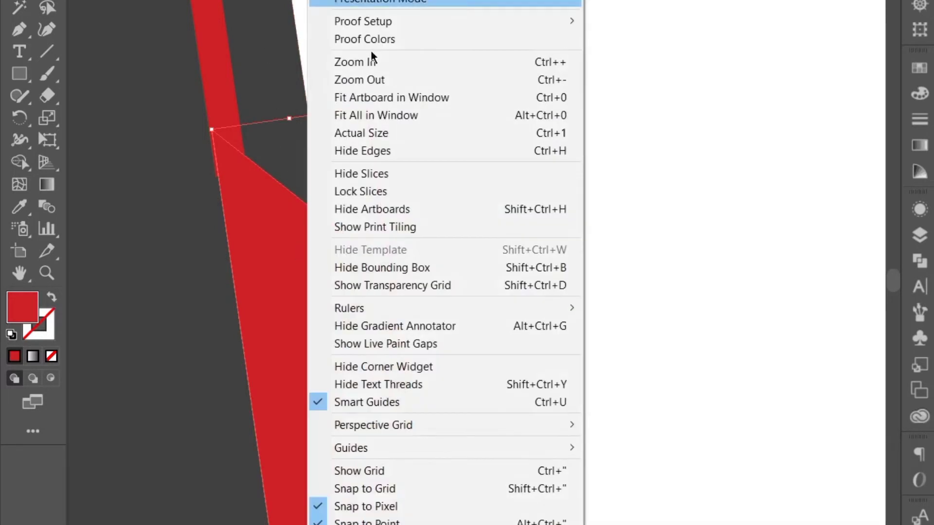
left_click(351, 522)
Reposition the red block so its left edge and slanted top join the thin line's lower end cleanly.
left_click_drag(240, 245, 242, 265)
left_click(435, 308)
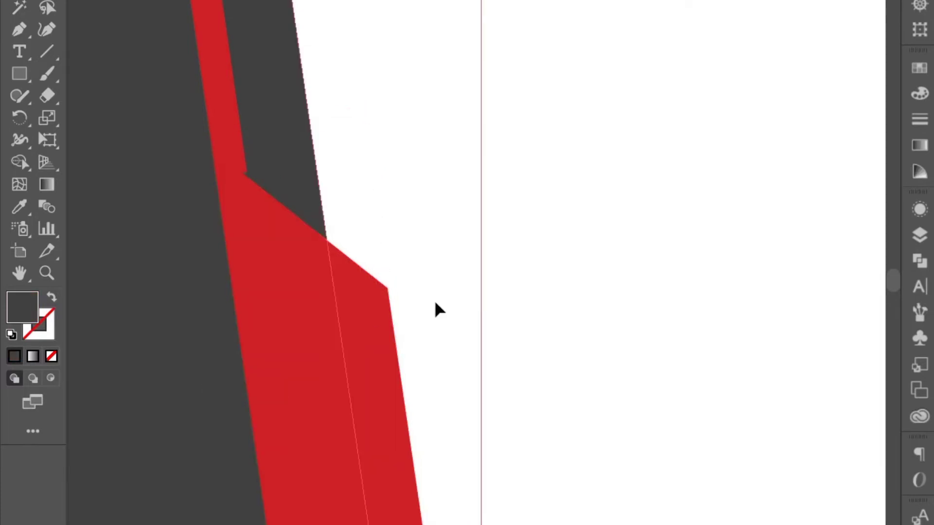
left_click_drag(277, 234, 275, 228)
left_click(504, 391)
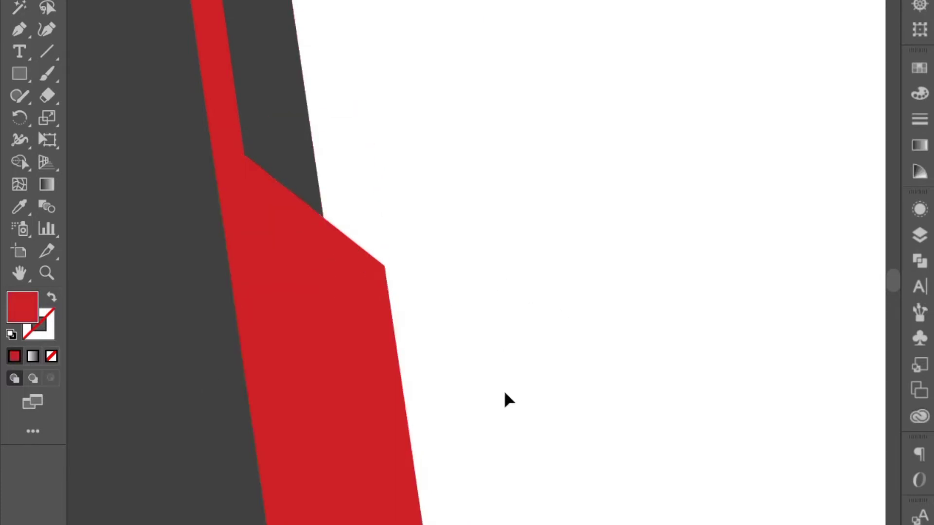
Level the red block's slanted bottom by lowering both of its lower corners close to the card's bottom edge.
scroll(504, 391, "down", 1)
left_click_drag(504, 391, 418, 258)
scroll(418, 258, "down", 2)
left_click(339, 439)
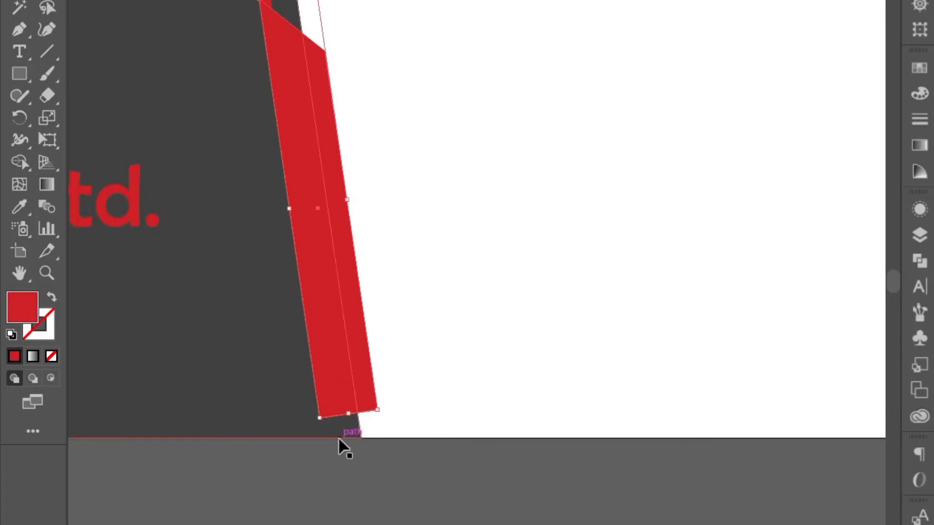
scroll(336, 440, "up", 1)
left_click_drag(348, 449, 348, 468)
scroll(348, 511, "up", 3)
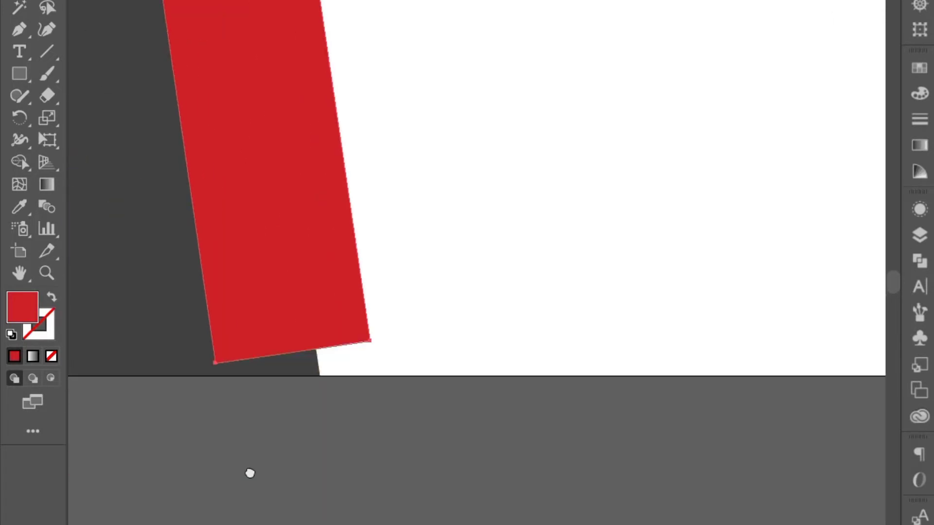
left_click(240, 306)
left_click_drag(212, 360, 211, 373)
left_click_drag(366, 353, 368, 373)
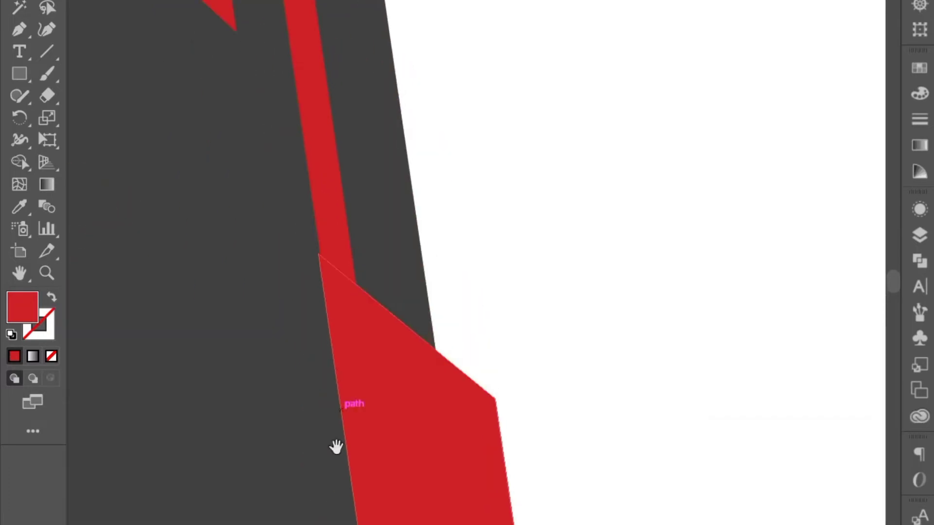
Fine-tune the joint between the red block's upper-left corner and the thin line so their left edges line up.
left_click_drag(365, 406, 362, 400)
left_click(372, 384)
scroll(369, 379, "up", 1)
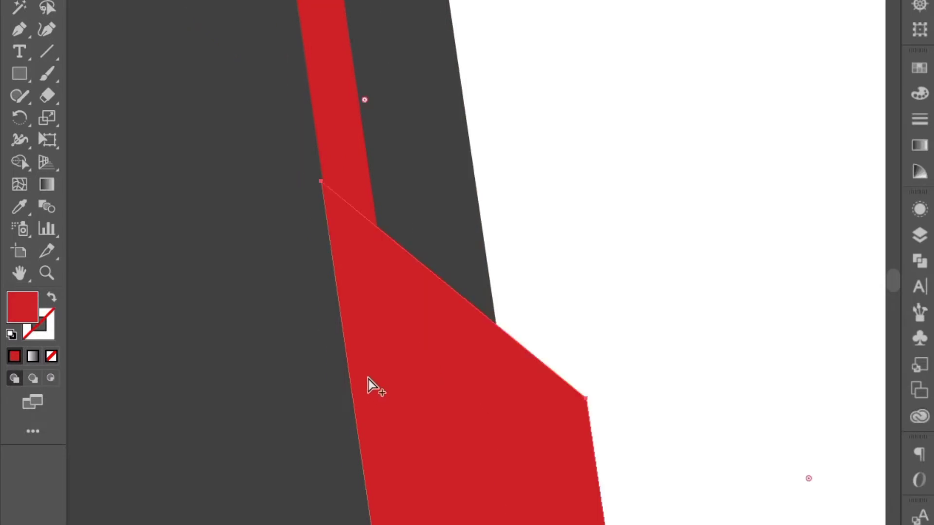
scroll(368, 379, "up", 3)
scroll(283, 460, "down", 1)
left_click_drag(309, 407, 263, 524)
left_click_drag(262, 304, 267, 301)
left_click(451, 267)
Lower the red block's bottom edge so it sits flush with the card's bottom edge.
scroll(443, 299, "down", 6)
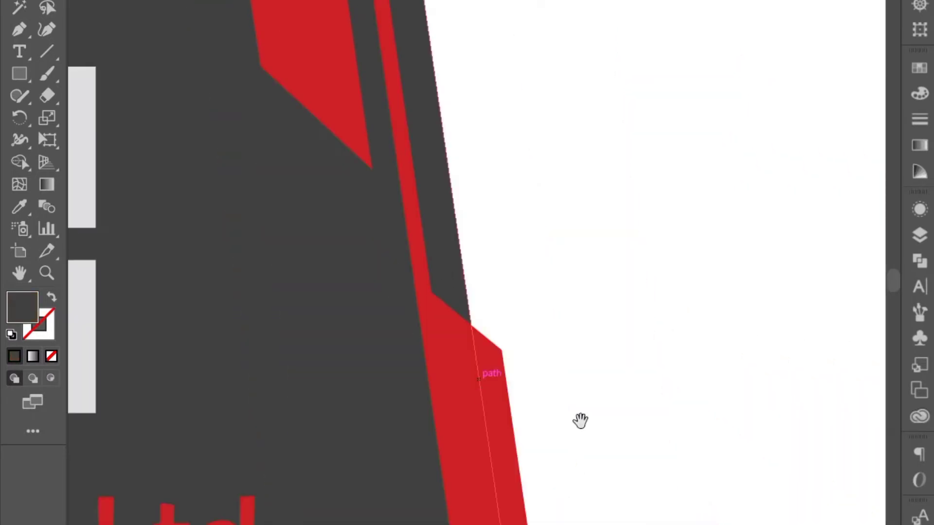
left_click_drag(581, 421, 415, 219)
scroll(415, 219, "down", 2)
left_click_drag(421, 501, 342, 313)
scroll(342, 312, "up", 3)
left_click_drag(287, 182, 311, 436)
scroll(308, 431, "up", 1)
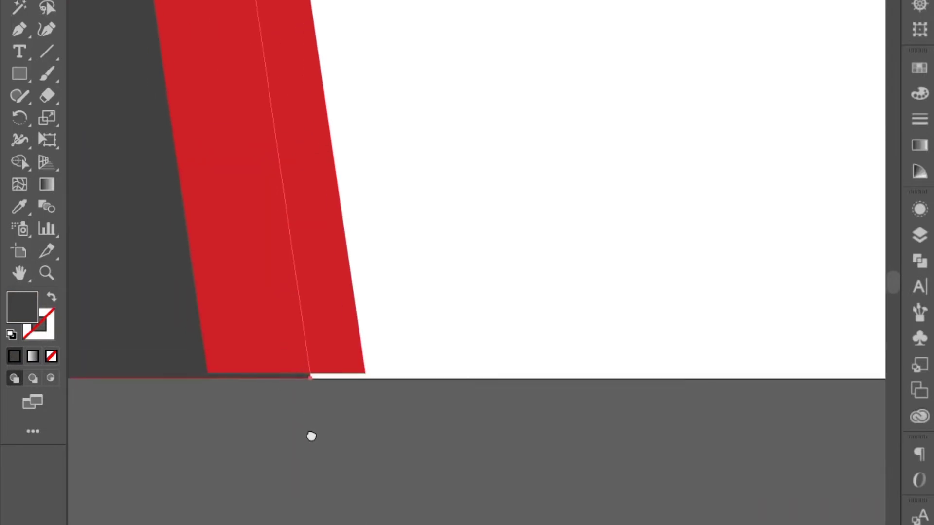
scroll(311, 436, "up", 1)
scroll(323, 448, "up", 2)
left_click(381, 436)
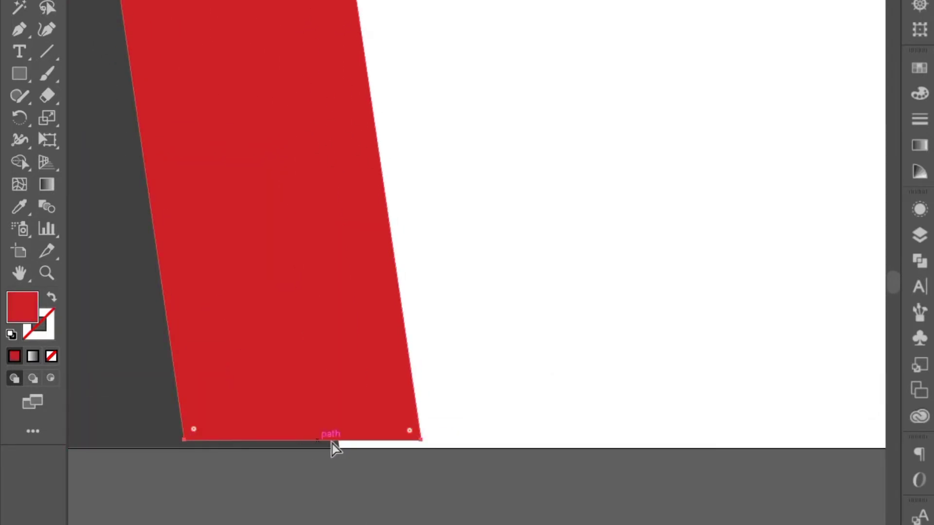
left_click(421, 444)
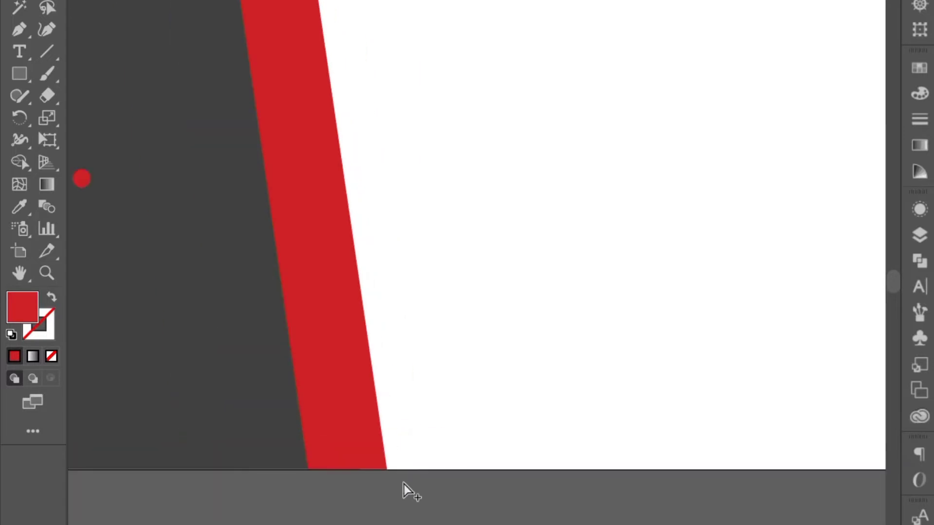
scroll(404, 484, "down", 5)
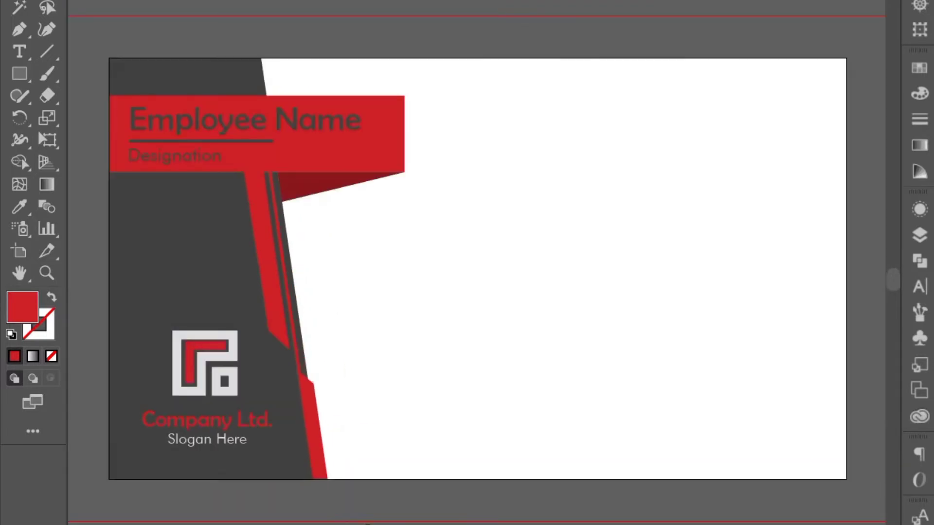
Draw a slanted line from the wide red strip's lower tip toward the card's bottom edge and give it a red stroke.
scroll(349, 468, "down", 1)
scroll(308, 460, "up", 8)
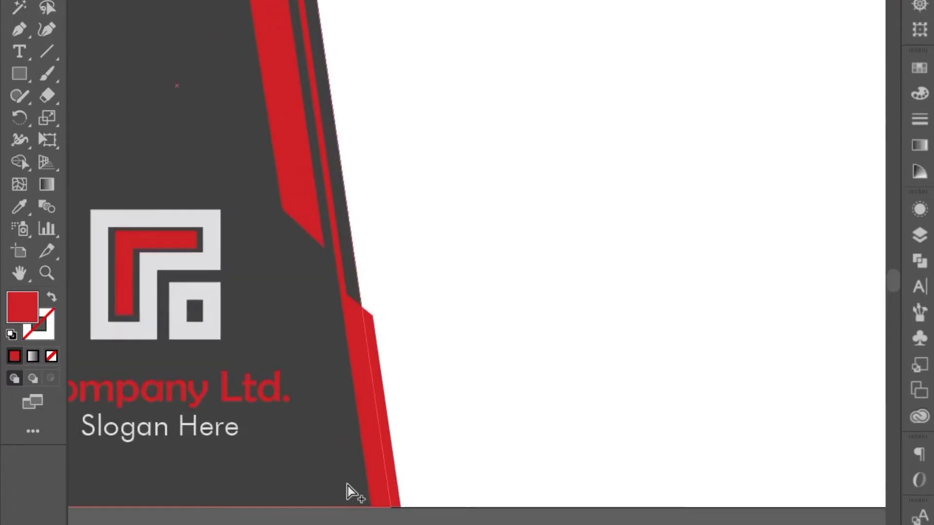
left_click_drag(306, 349, 300, 365)
scroll(302, 340, "down", 1)
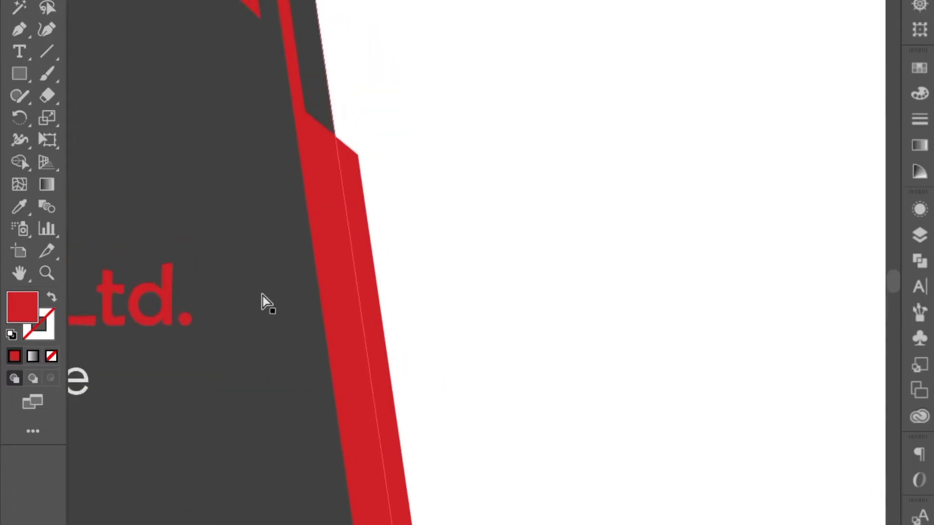
left_click(47, 51)
left_click_drag(261, 18, 332, 524)
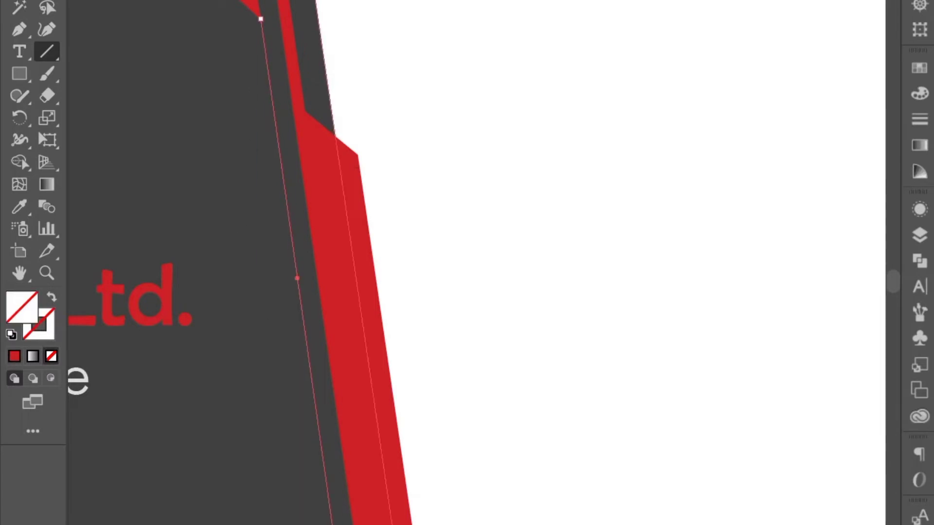
key("shift+x")
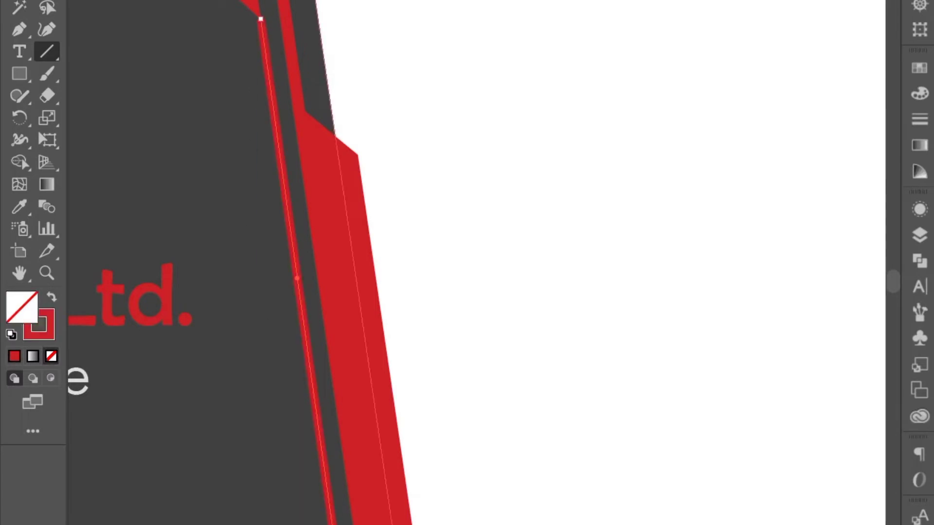
key("v")
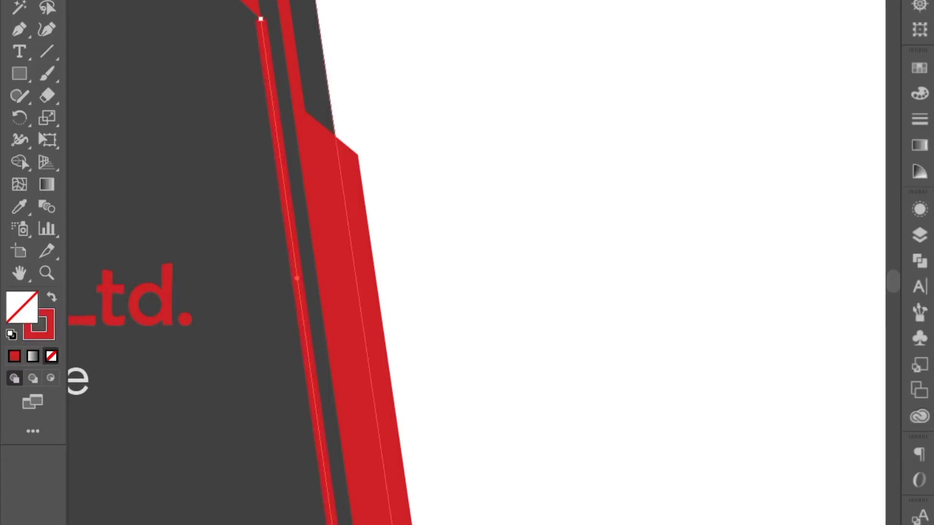
Shift the new red line up and left so its upper end overlaps the wide strip's lower tip.
scroll(269, 175, "up", 5)
scroll(256, 263, "up", 3)
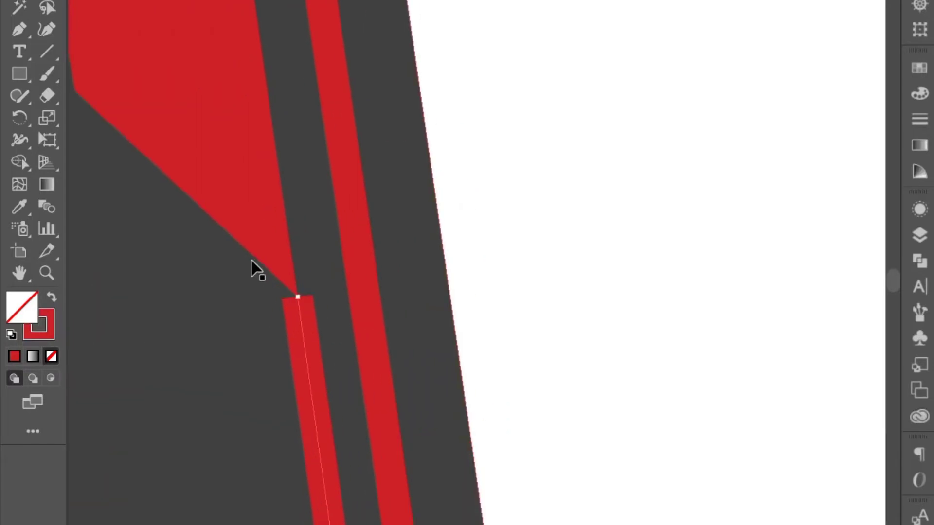
left_click(161, 1)
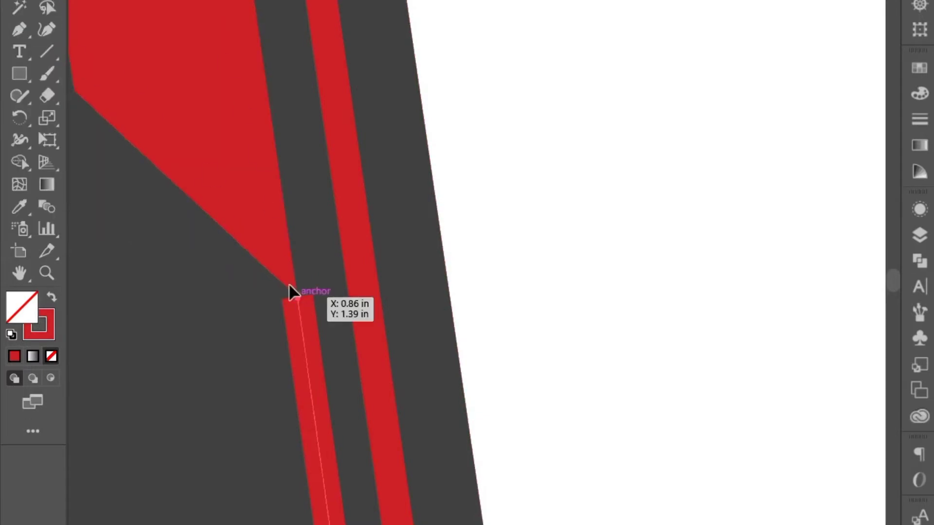
left_click_drag(288, 283, 283, 197)
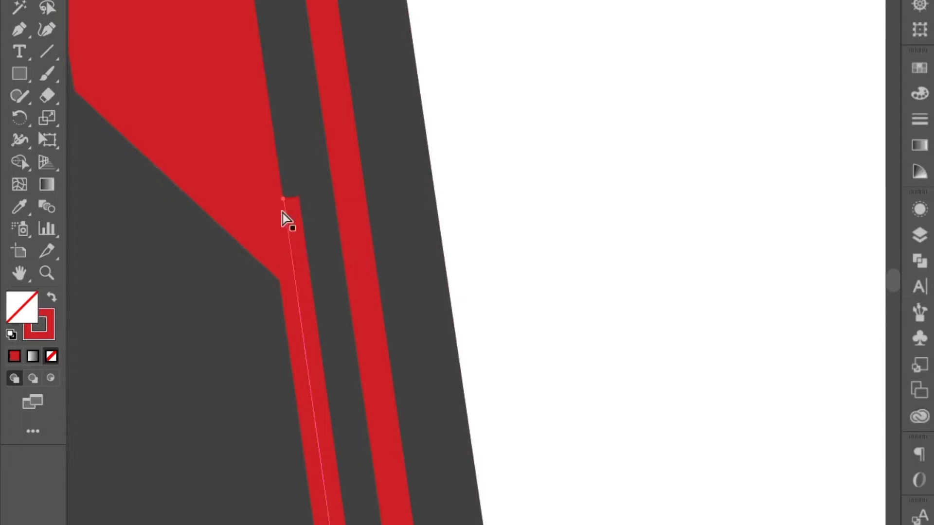
left_click_drag(292, 382, 291, 375)
key("ctrl+z")
left_click(295, 379)
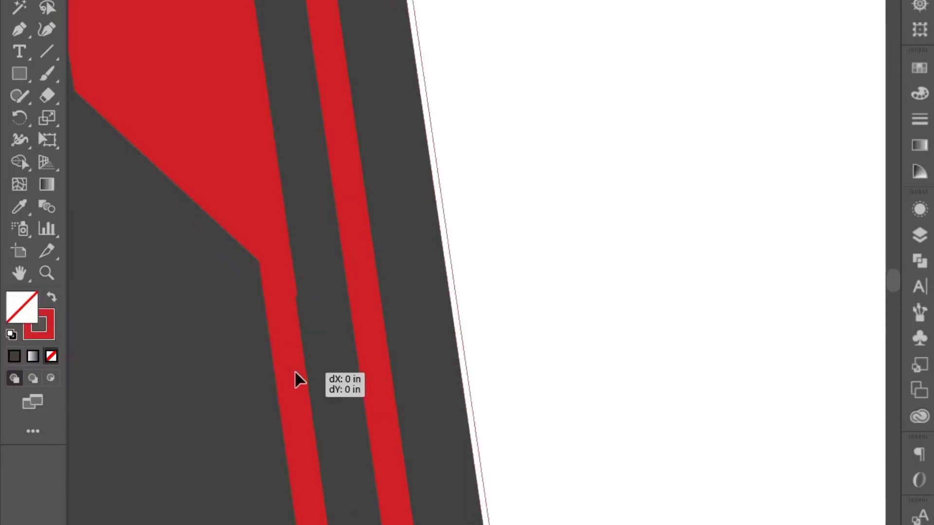
left_click(287, 371)
Nudge the red line until its right edge is flush with the wide strip's right edge.
scroll(291, 367, "up", 2)
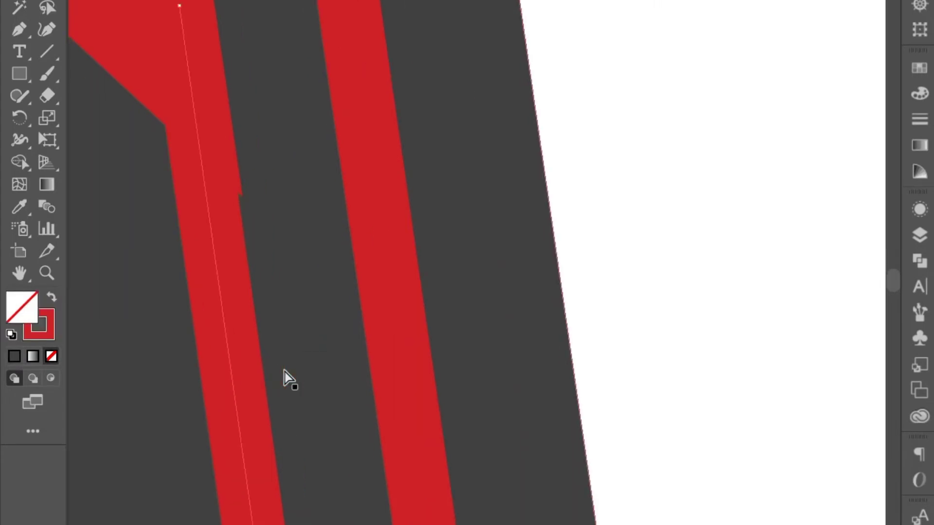
left_click_drag(208, 202, 235, 196)
key("ctrl+z")
scroll(234, 249, "down", 5)
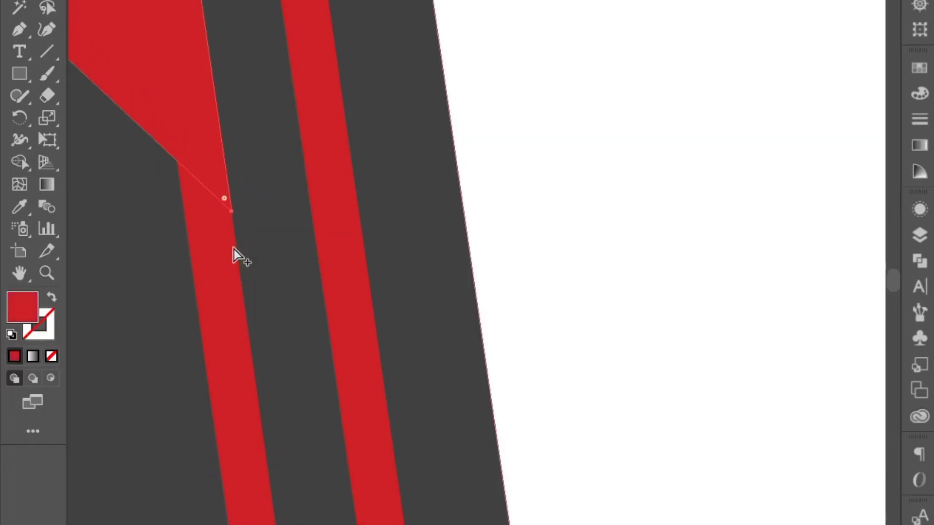
scroll(108, 119, "down", 2)
key("v")
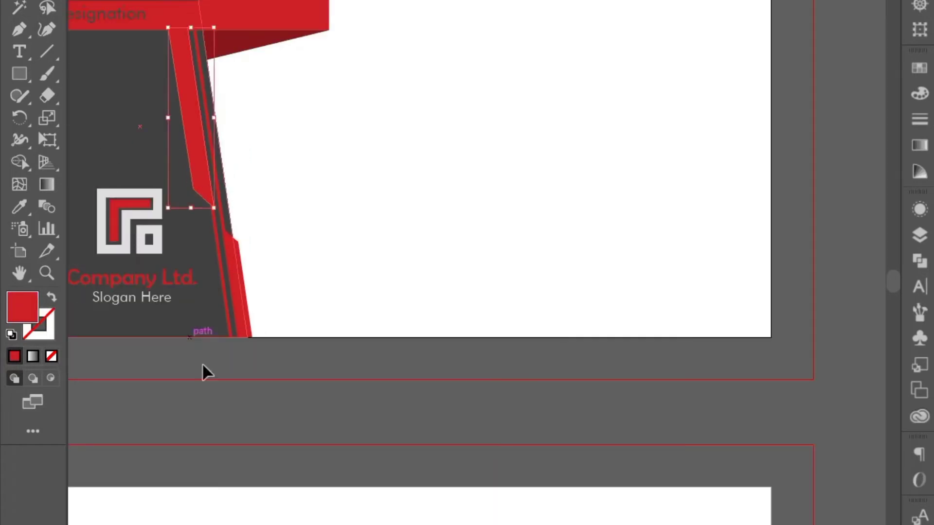
Move the phone, envelope, globe and location icons from outside the artboard onto the card's white area.
left_click(225, 403)
scroll(336, 419, "down", 1)
left_click_drag(232, 410, 339, 437)
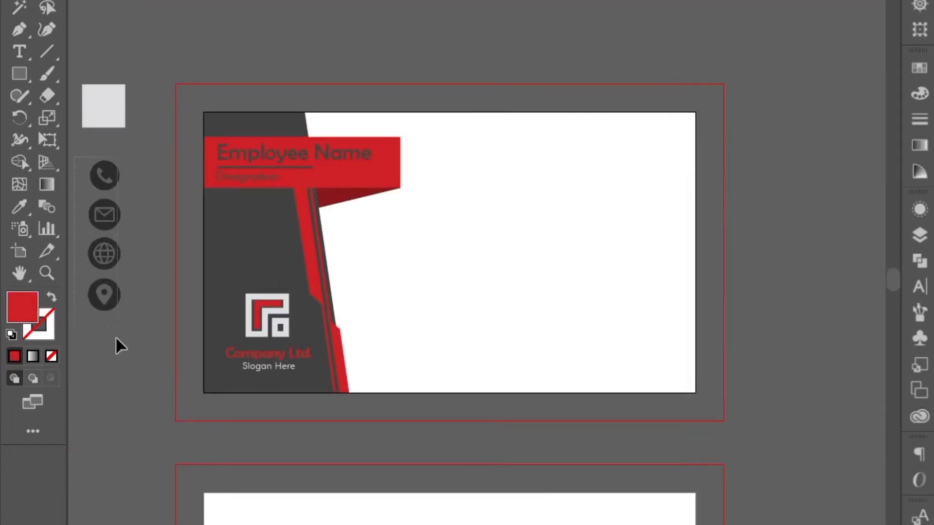
left_click_drag(115, 337, 117, 243)
left_click_drag(112, 173, 486, 159)
left_click(560, 484)
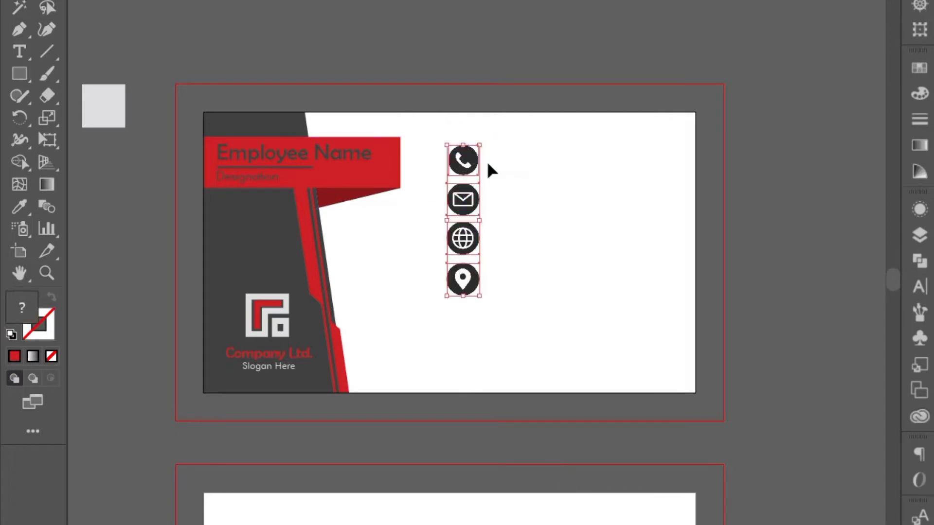
left_click(528, 254)
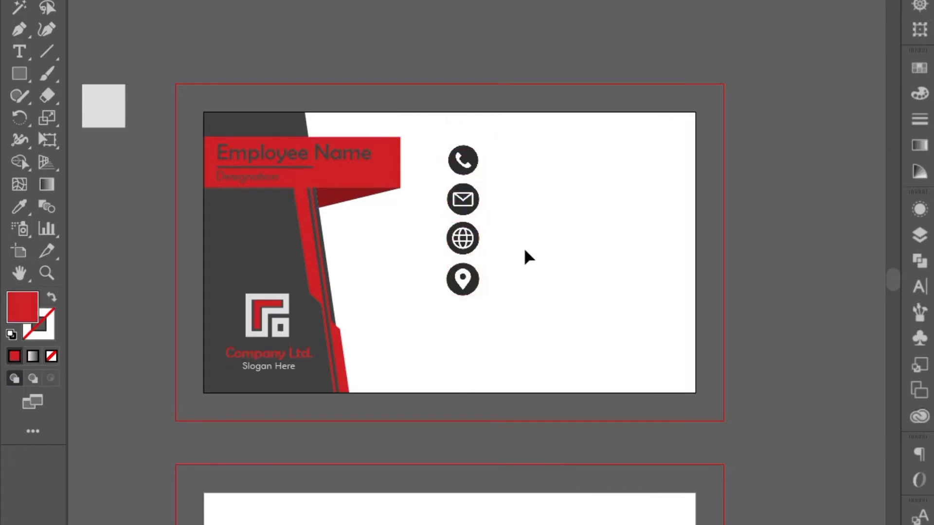
Add a placeholder phone number beside the phone icon, scaled down to about 10.7 pt and vertically aligned with the icon.
left_click(506, 150)
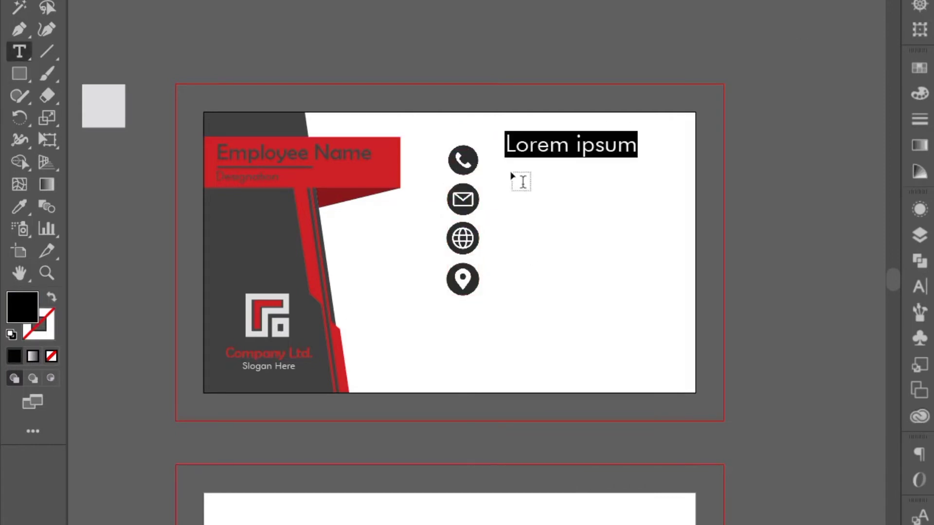
type("01")
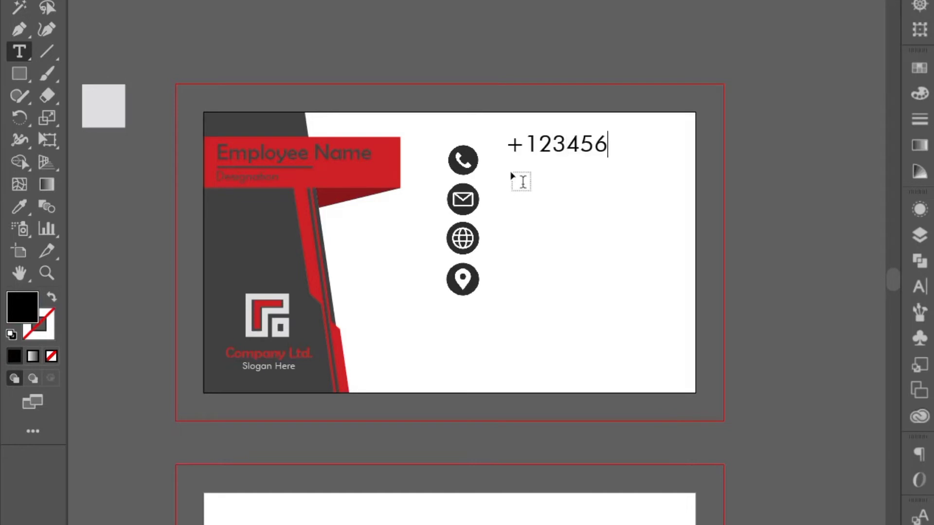
left_click(19, 1)
left_click_drag(551, 142, 552, 154)
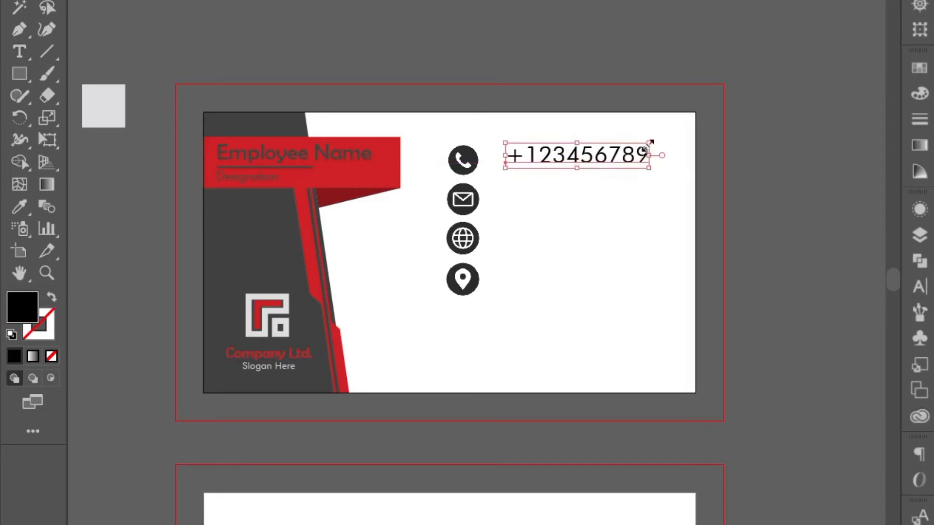
left_click_drag(650, 142, 608, 161)
left_click(588, 233)
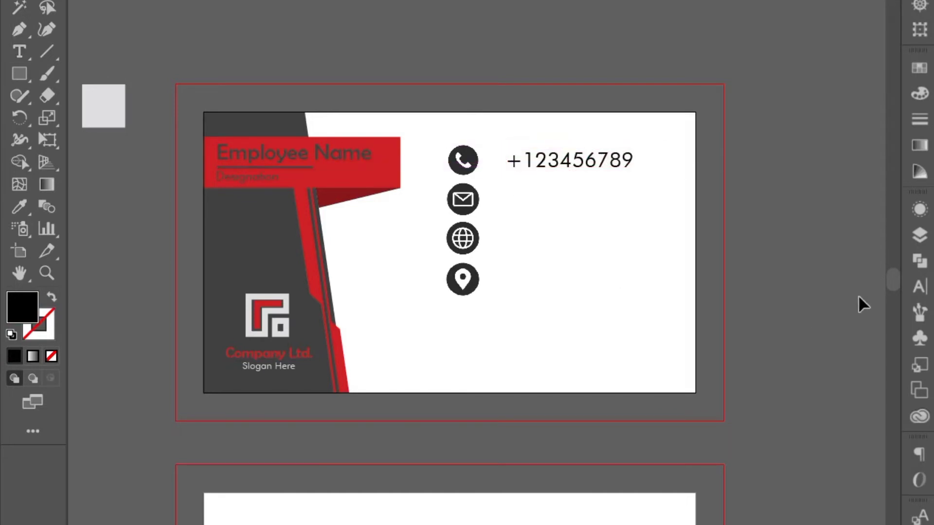
Set the phone number text's font to Source Serif Variable, Roman.
left_click(924, 290)
left_click(602, 168)
left_click(886, 229)
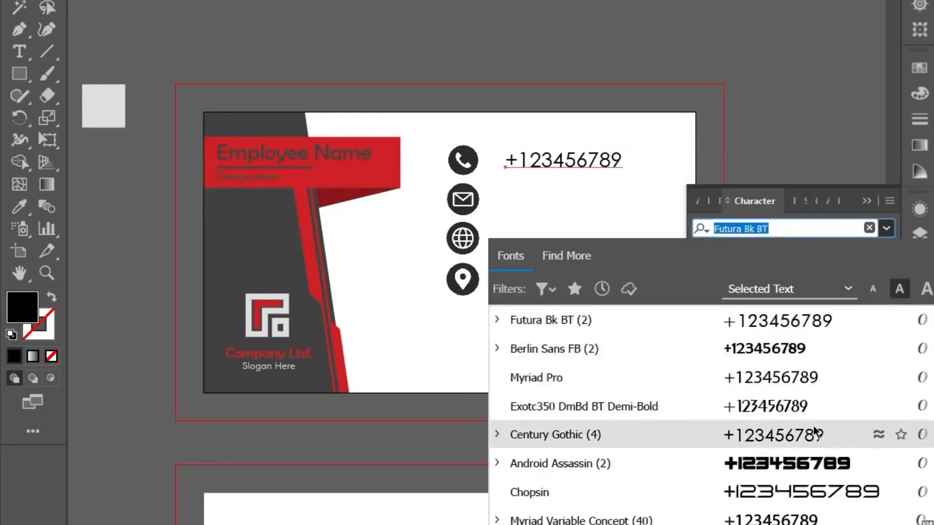
scroll(794, 520, "down", 1)
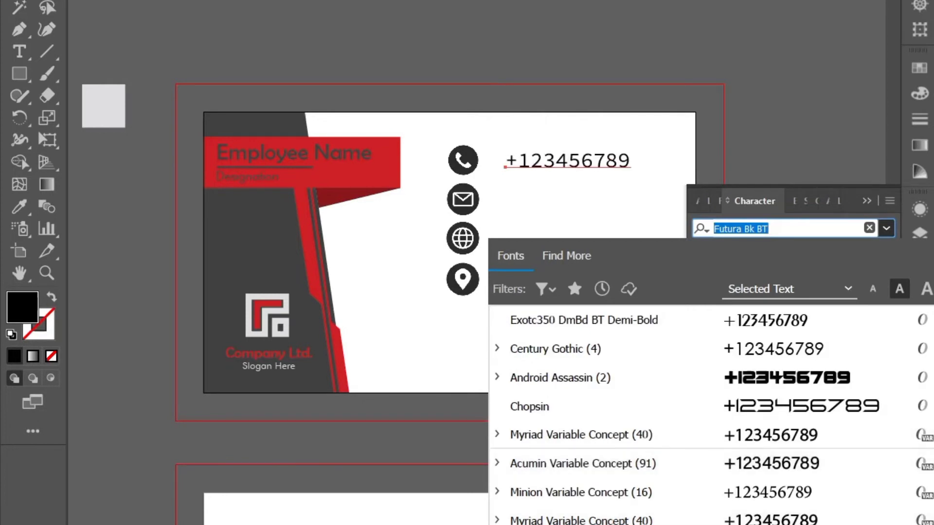
scroll(756, 519, "down", 1)
left_click(754, 516)
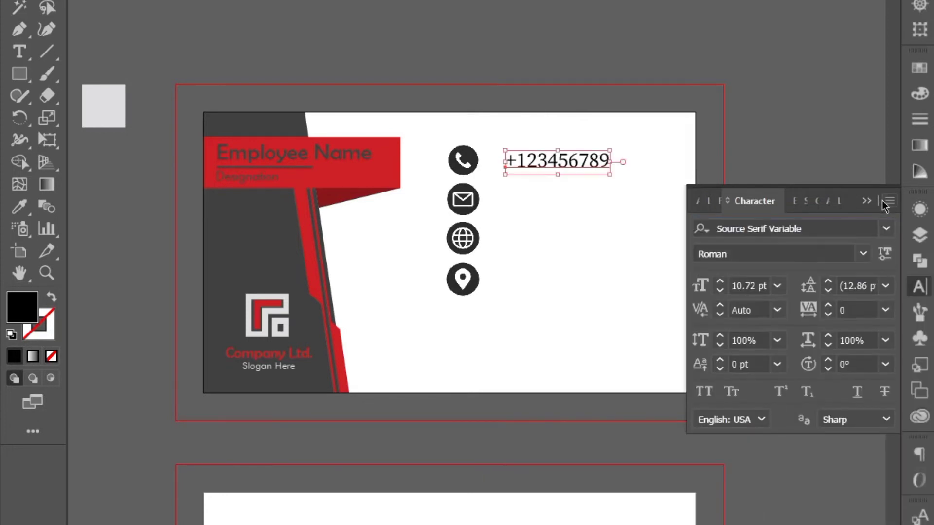
left_click(867, 200)
Move the phone number text slightly closer to the phone icon, keeping it level with the icon.
left_click_drag(621, 221, 607, 256)
scroll(607, 256, "up", 1)
left_click_drag(545, 209, 547, 246)
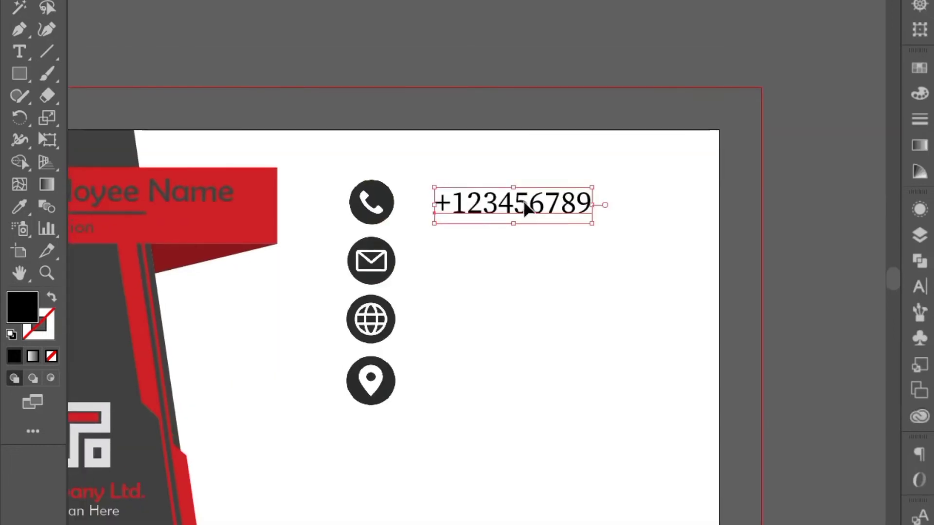
left_click_drag(520, 202, 515, 198)
left_click(496, 261)
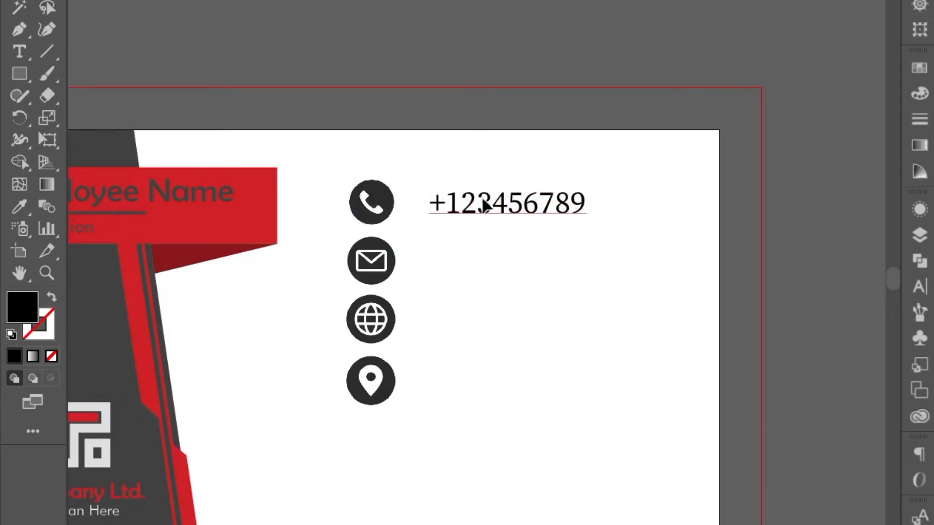
Duplicate the phone number text beside the envelope icon and replace it with a placeholder e-mail address.
left_click_drag(485, 204, 481, 261)
triple_click(481, 253)
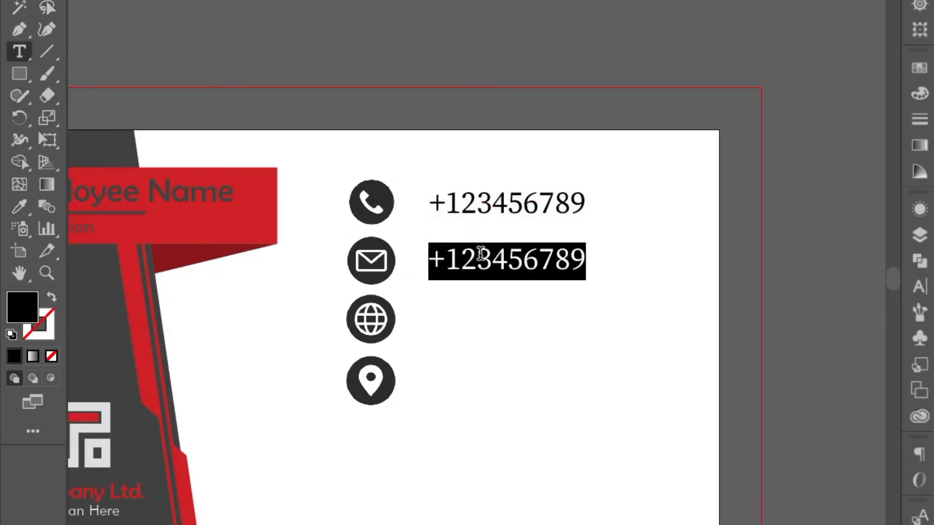
type("you")
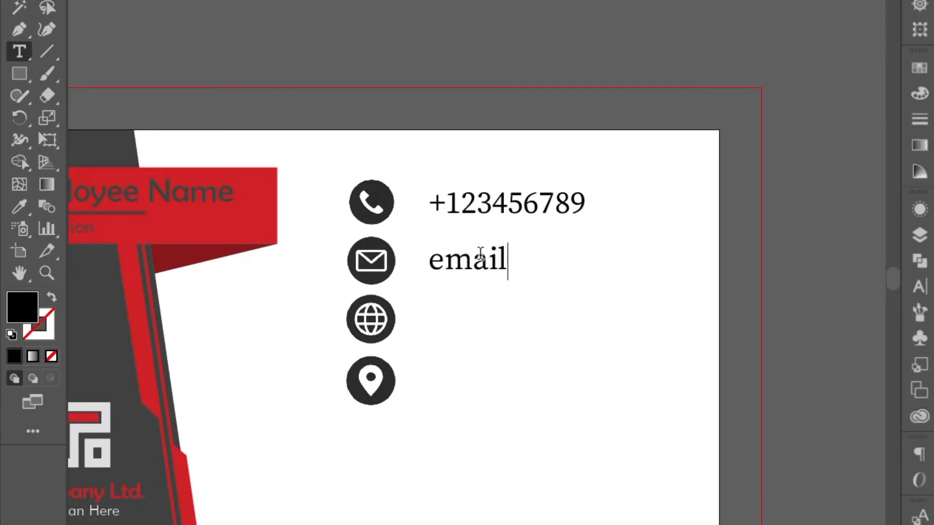
type("@gmail.com")
key("Escape")
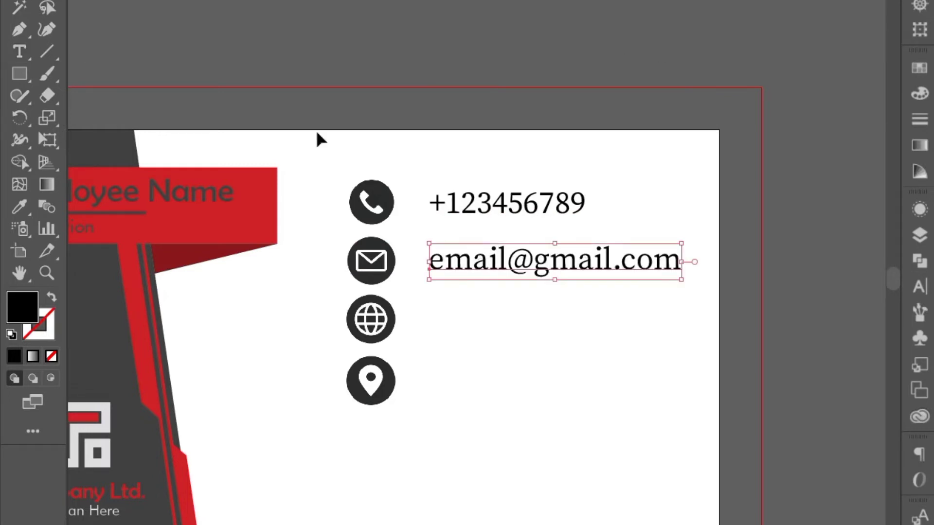
left_click_drag(548, 257, 541, 323)
double_click(548, 320)
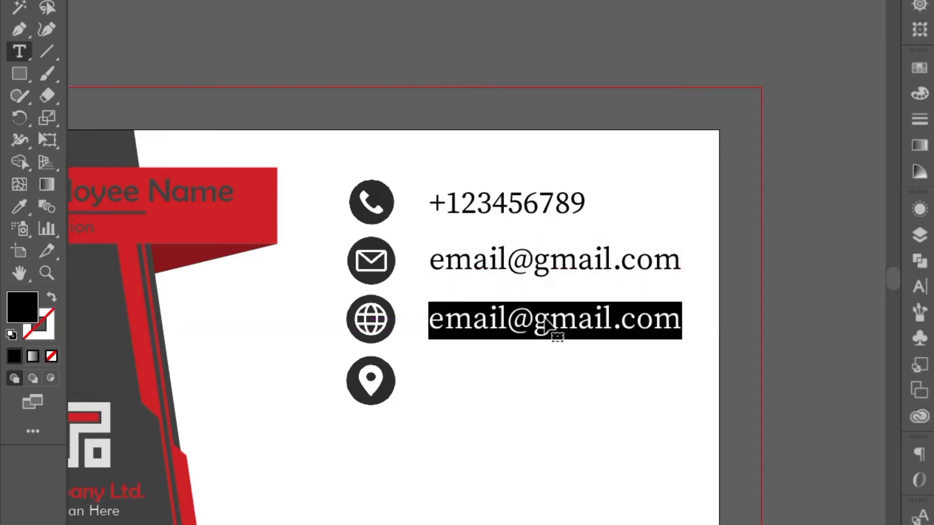
type("www.website")
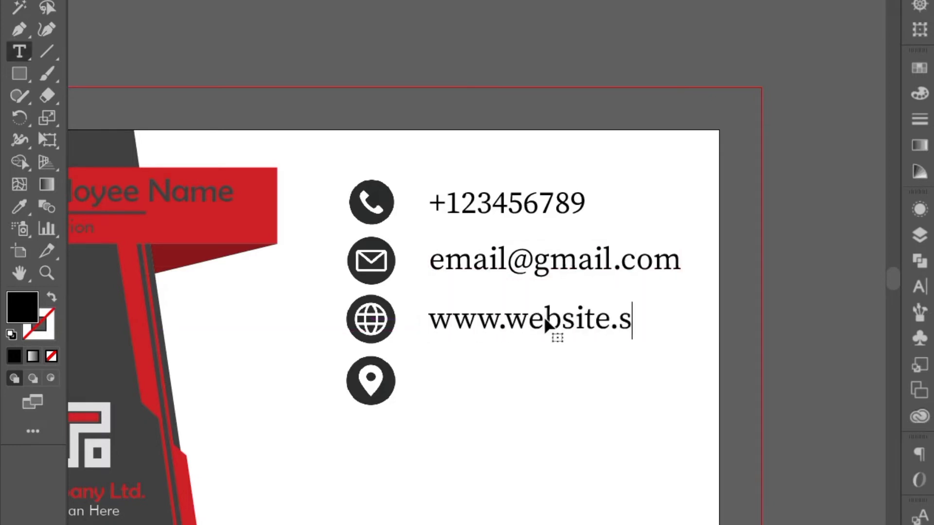
key("Escape")
Duplicate the website text beside the location icon and replace it with a two-line placeholder street address.
left_click_drag(489, 325, 486, 388)
double_click(485, 388)
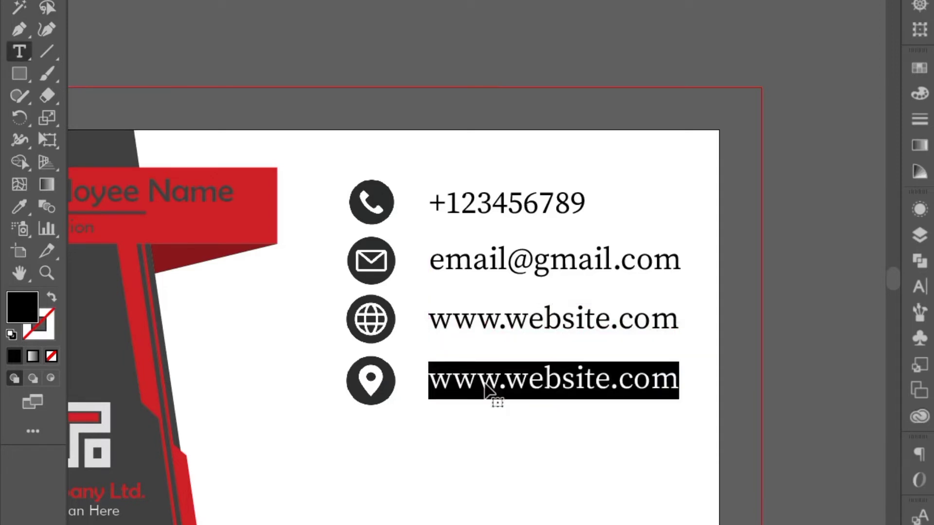
type("Street# 125, ABC Town")
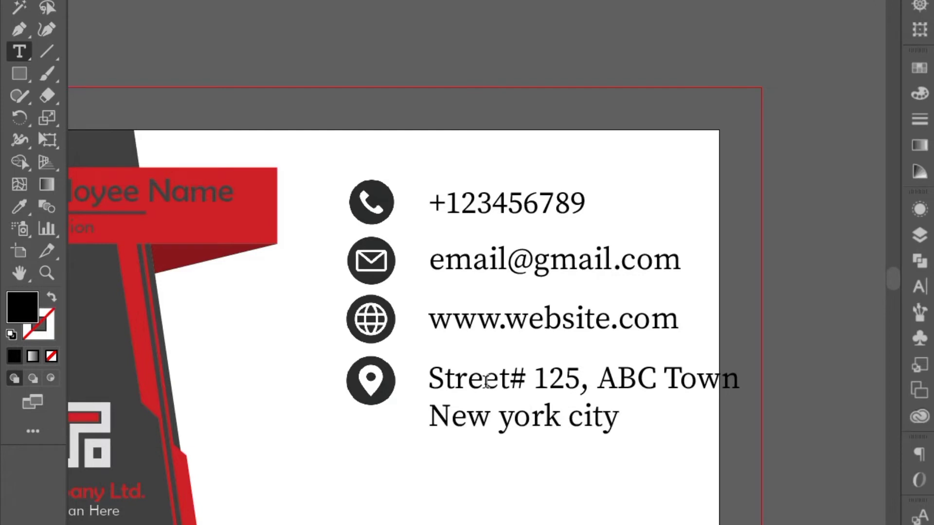
key("Escape")
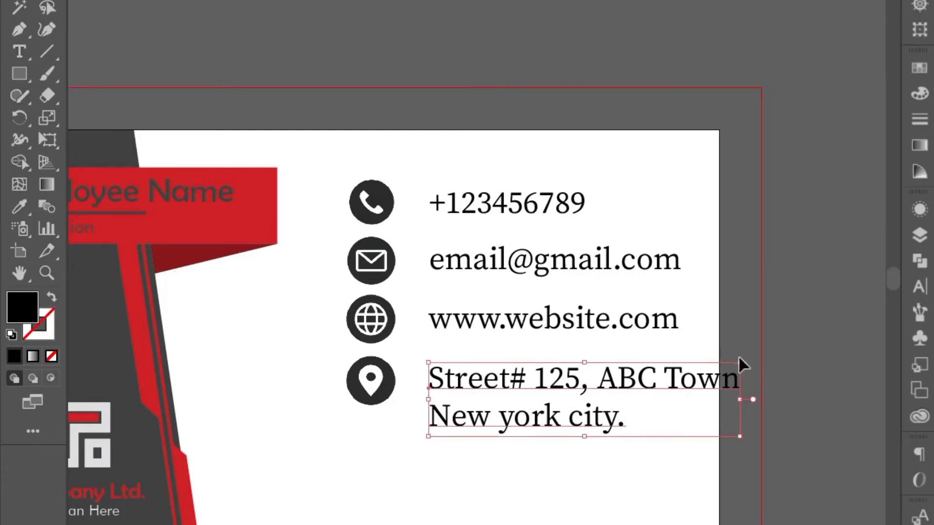
Scale the address text down to about 8.56 pt so it fits on the card, and tighten its line spacing.
left_click_drag(740, 362, 693, 374)
left_click_drag(557, 403, 557, 382)
left_click_drag(689, 354, 679, 356)
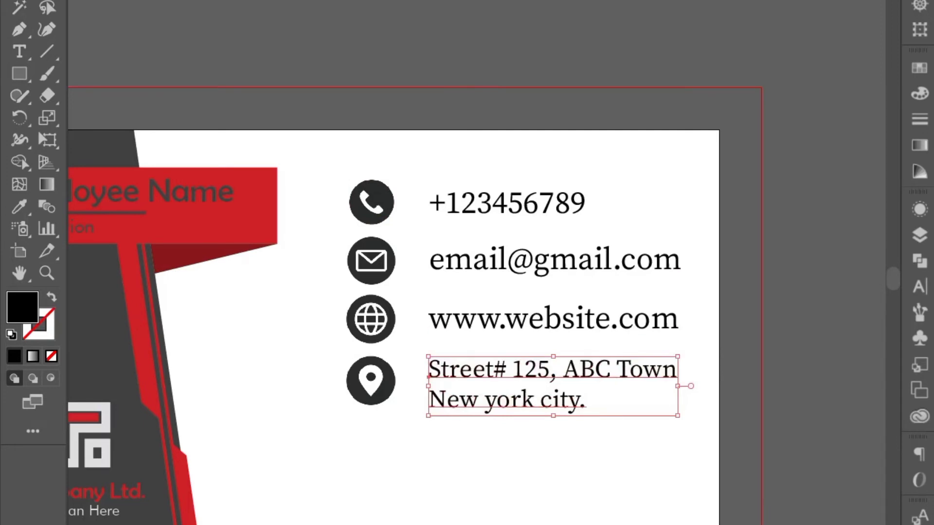
left_click(399, 0)
left_click(515, 21)
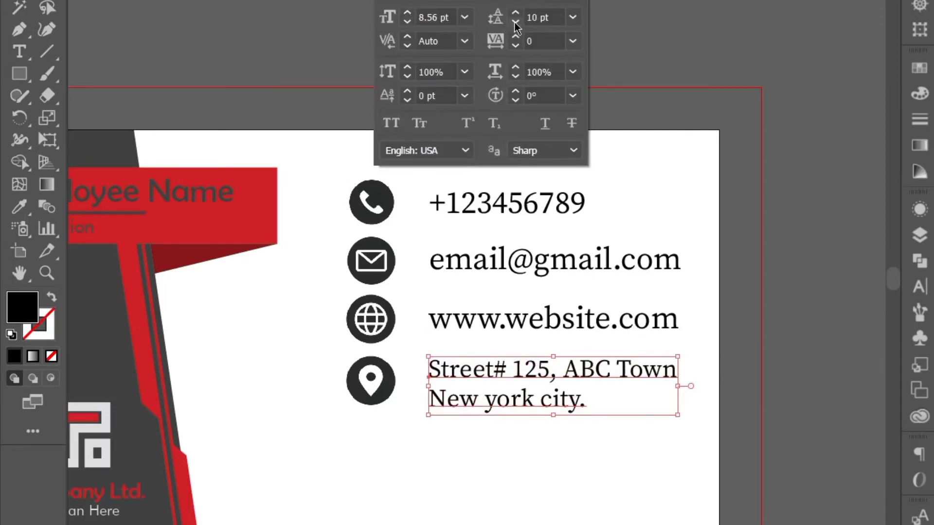
left_click(515, 21)
left_click(515, 13)
left_click(618, 36)
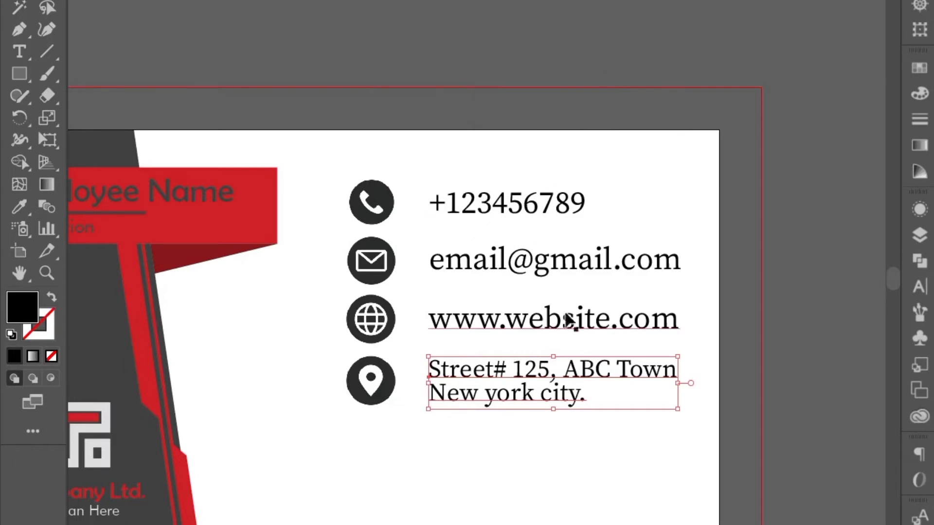
Shrink the address text slightly more and move it up about 0.03 in beside the location icon.
left_click_drag(678, 356, 658, 373)
left_click(619, 433)
left_click_drag(511, 380, 511, 375)
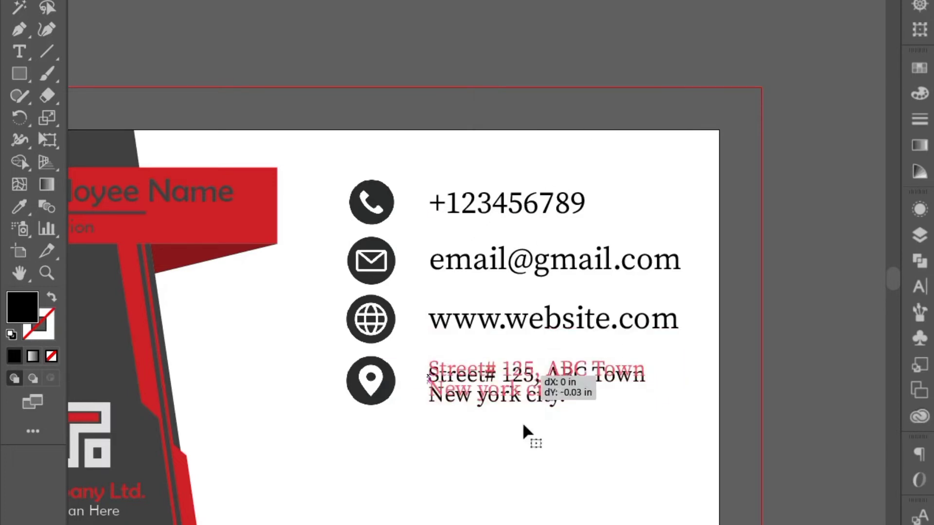
left_click(523, 427)
Scale down the website, e-mail and phone number texts to better match the smaller address text.
left_click(622, 323)
left_click_drag(678, 302, 643, 308)
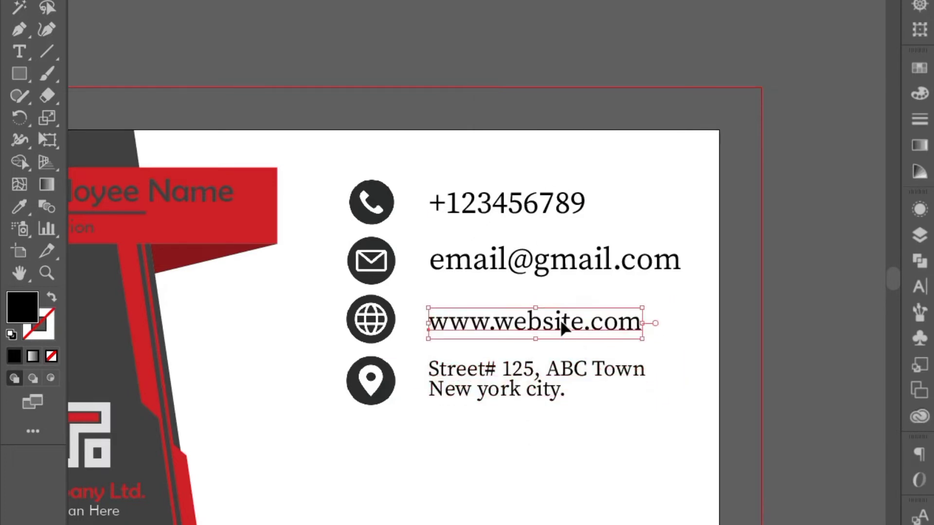
left_click(605, 254)
left_click_drag(681, 246, 630, 251)
left_click(681, 307)
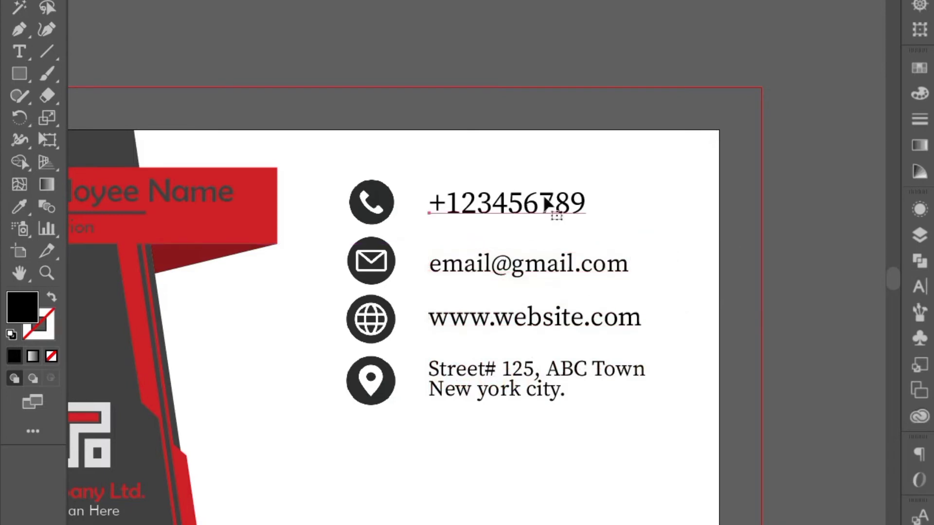
left_click(545, 199)
left_click_drag(586, 189, 527, 201)
left_click(578, 191)
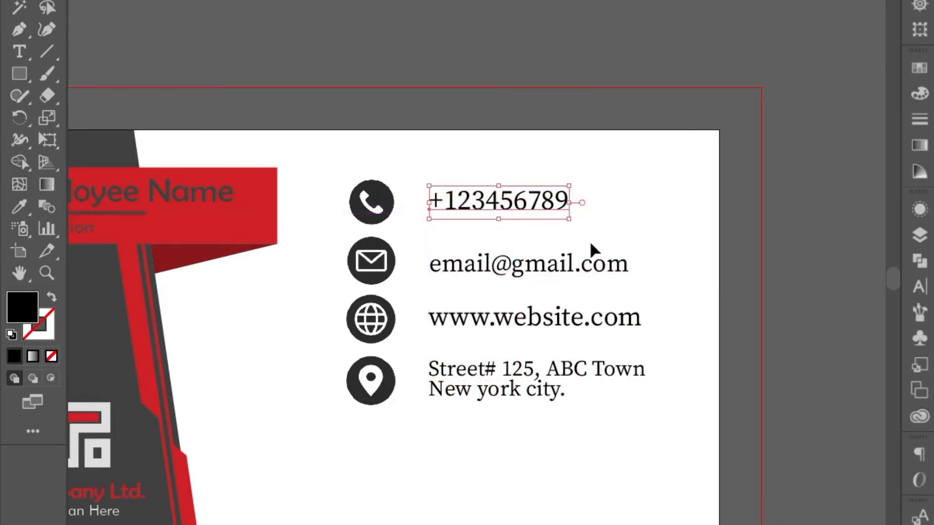
Left-align the paragraphs of all four contact texts.
left_click_drag(459, 167, 506, 402)
key("ctrl+shift+c")
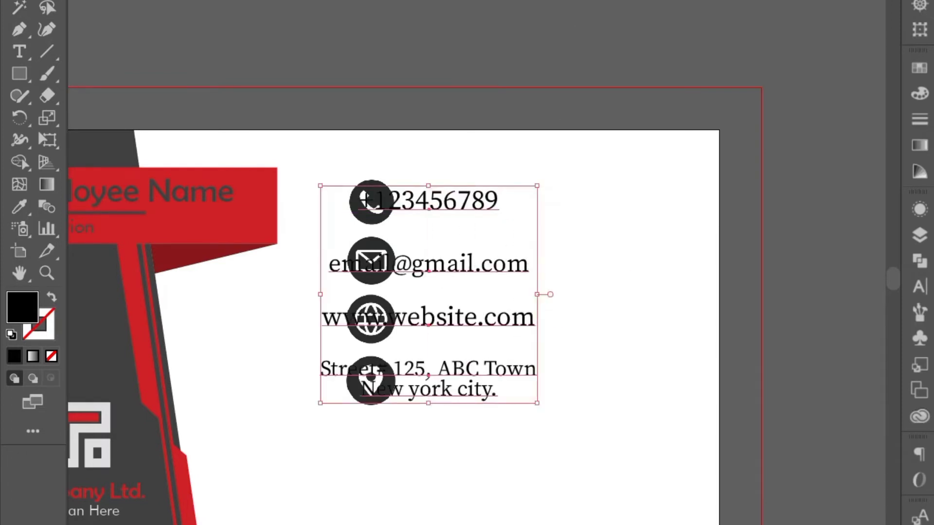
key("ctrl+shift+l")
left_click(582, 463)
Nudge the e-mail text up and the website and address texts down, level with their icons.
left_click_drag(518, 263, 517, 257)
left_click_drag(520, 325, 521, 328)
left_click_drag(502, 384, 503, 387)
left_click(518, 442)
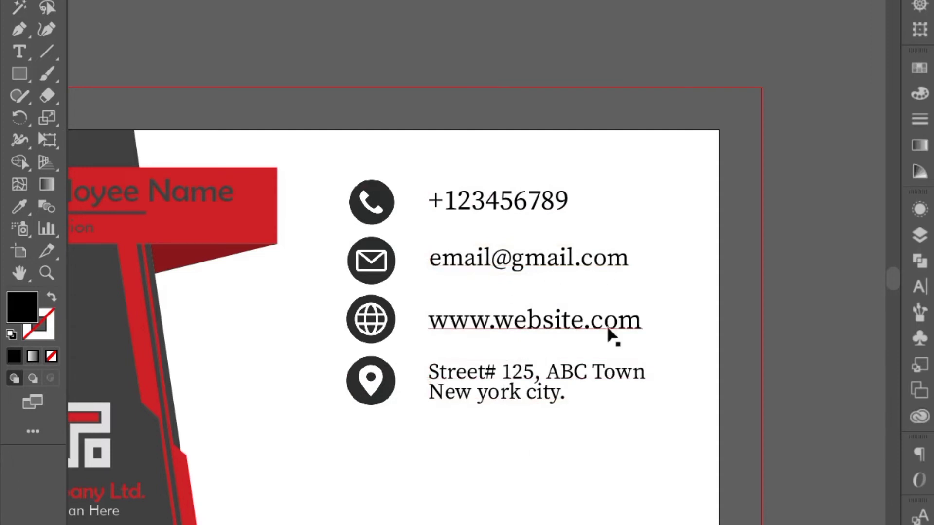
Move the QR code from outside the artboard onto the card's white area, below the address.
left_click_drag(179, 386, 452, 285)
scroll(214, 256, "down", 1)
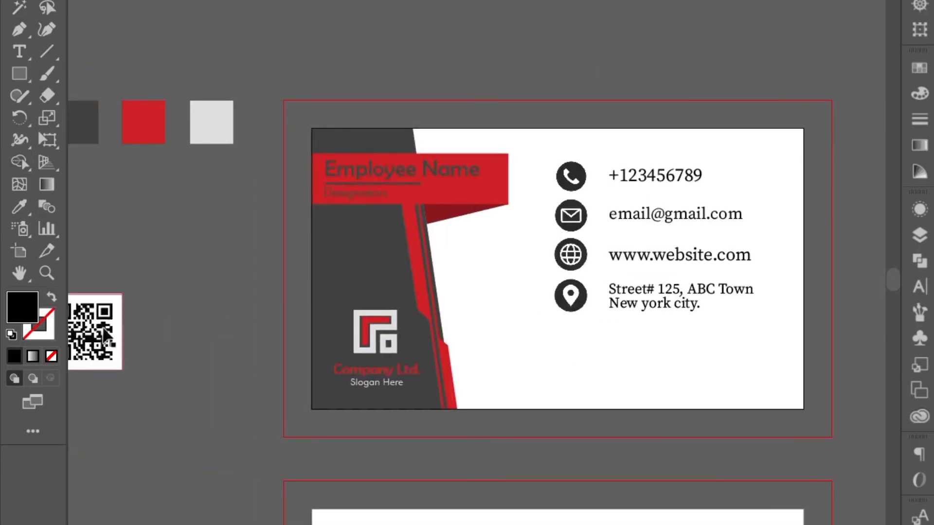
left_click_drag(107, 339, 331, 302)
scroll(411, 293, "down", 1)
left_click_drag(394, 302, 222, 264)
left_click_drag(163, 263, 646, 285)
left_click_drag(632, 374, 562, 446)
scroll(563, 445, "up", 1)
scroll(530, 428, "up", 1)
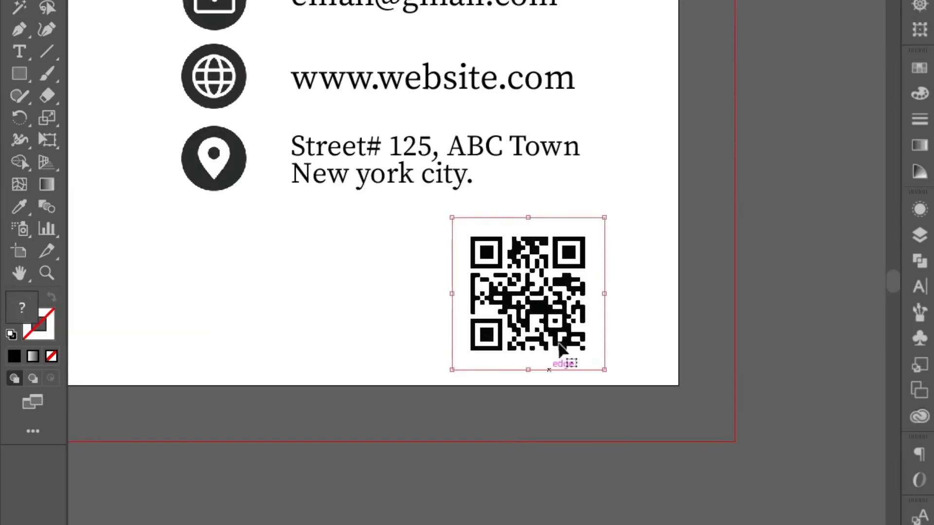
Scale down the QR code and position it near the card's lower-right corner.
left_click_drag(604, 217, 577, 246)
left_click_drag(515, 327, 530, 290)
left_click_drag(516, 433, 523, 389)
scroll(523, 389, "down", 1)
left_click_drag(536, 457, 512, 456)
left_click_drag(385, 180, 453, 312)
left_click(545, 478)
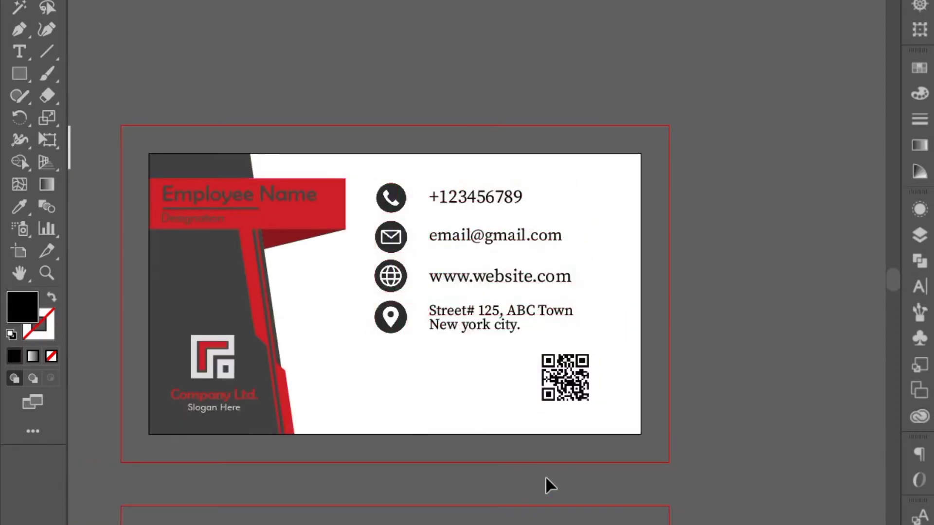
left_click_drag(567, 388, 579, 387)
left_click(586, 457)
left_click(584, 454)
left_click(570, 476)
Draw a horizontal line in the empty space beside the card and give it a 1 pt red stroke.
left_click_drag(629, 488, 721, 387)
left_click_drag(374, 381, 787, 458)
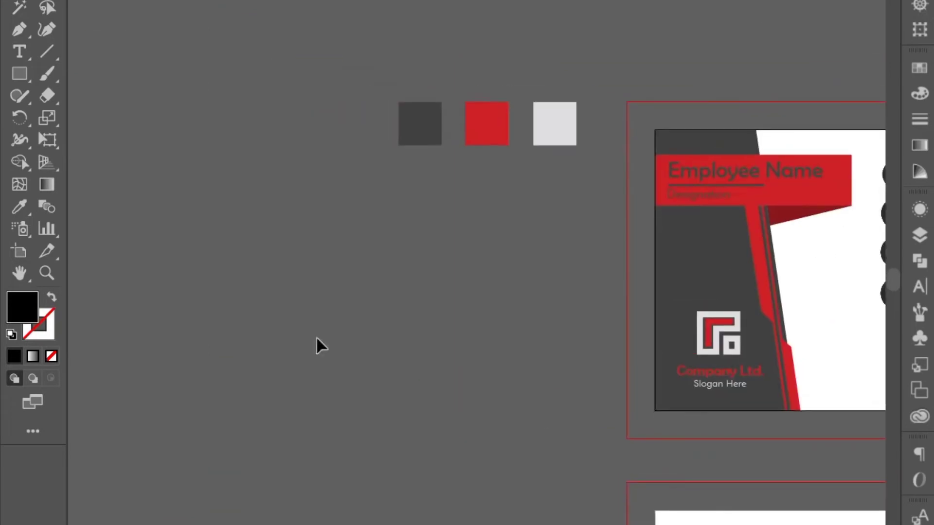
left_click(51, 57)
left_click_drag(159, 268, 407, 268)
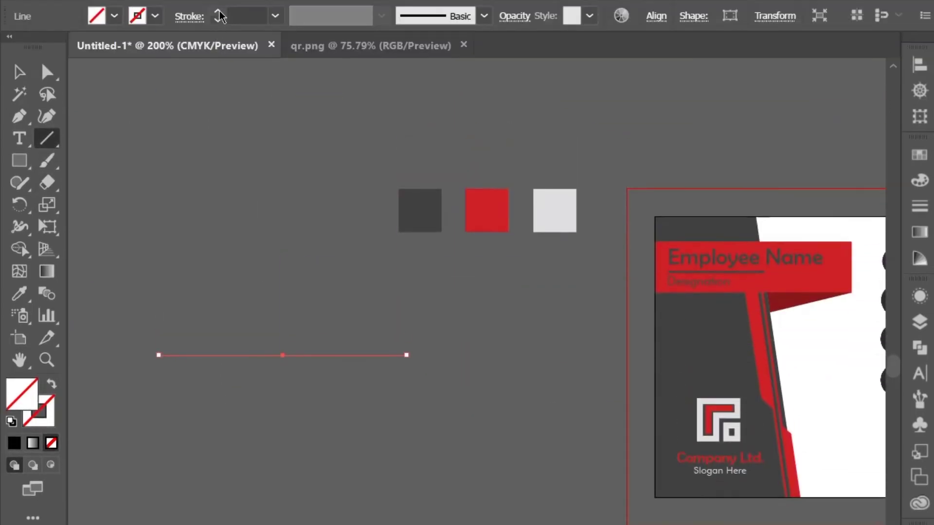
left_click(219, 12)
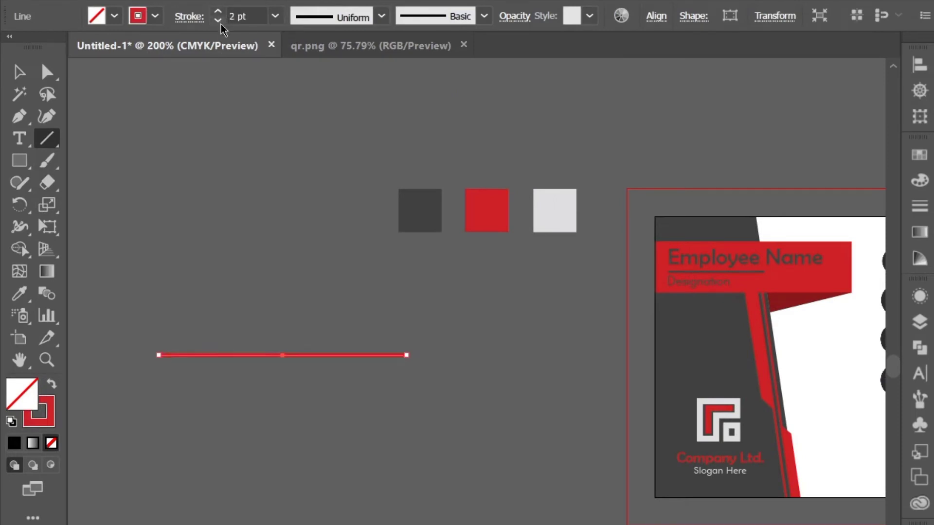
left_click(220, 21)
Duplicate the red line diagonally downward and repeat the copy until there are five evenly staggered lines.
left_click(19, 73)
left_click_drag(293, 411, 253, 382)
scroll(253, 382, "up", 1)
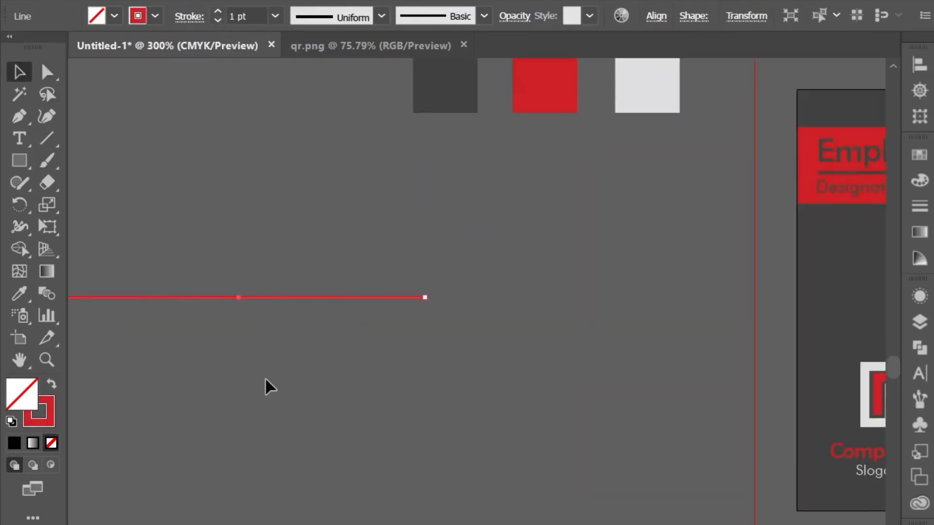
left_click_drag(162, 306, 183, 320)
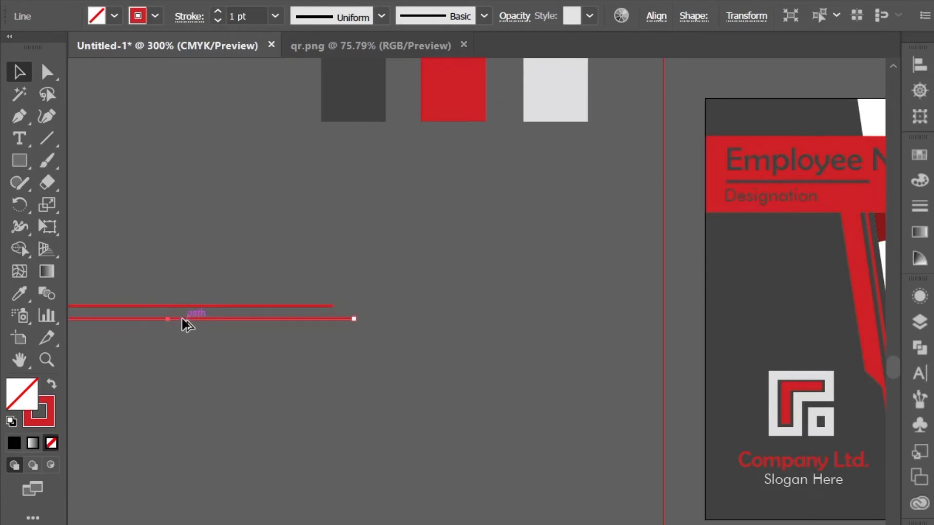
key("ctrl+d")
key("ctrl+d")
key("ctrl+d")
key("ctrl+d")
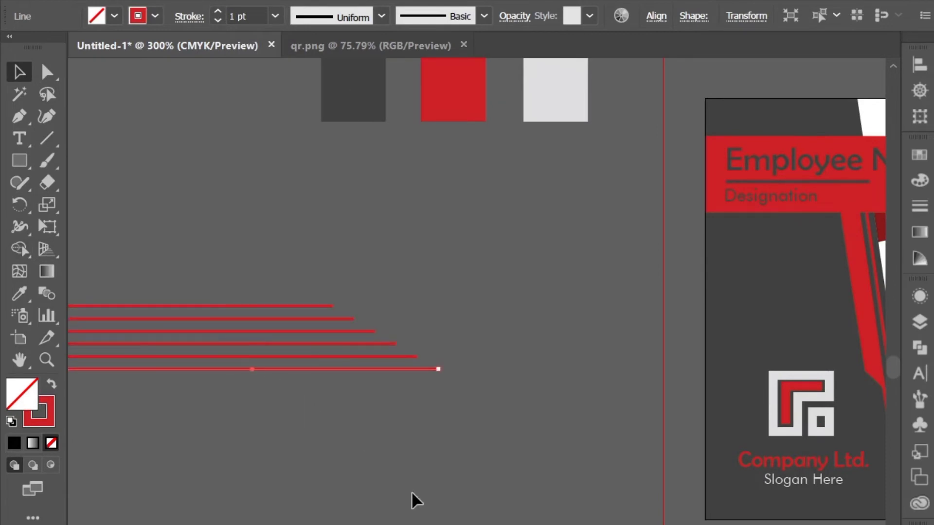
key("ctrl+z")
Move the five staggered red lines onto the card's bottom edge, overlapping the dark grey panel.
scroll(412, 494, "down", 4)
left_click_drag(412, 494, 289, 453)
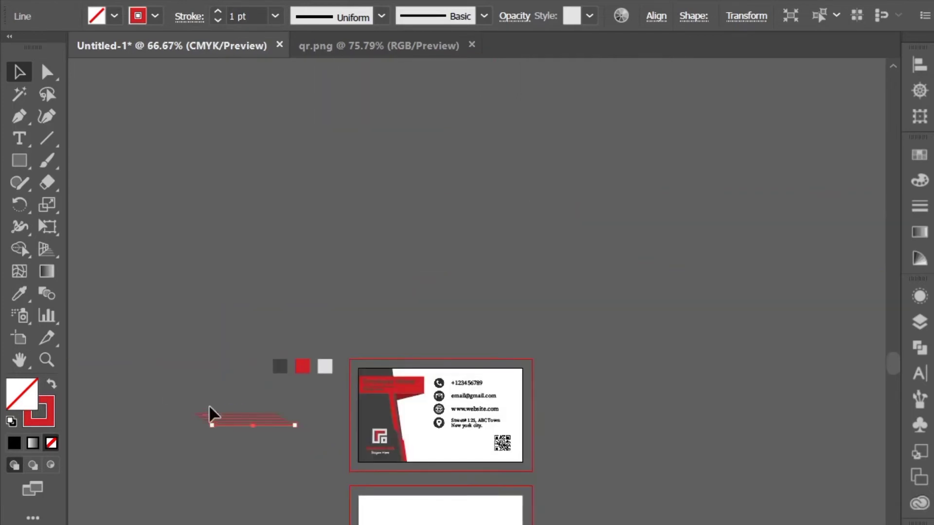
left_click_drag(210, 407, 265, 460)
scroll(340, 496, "up", 3)
left_click_drag(92, 332, 610, 442)
scroll(542, 502, "up", 1)
Try to send the five red lines behind the card artwork.
right_click(494, 392)
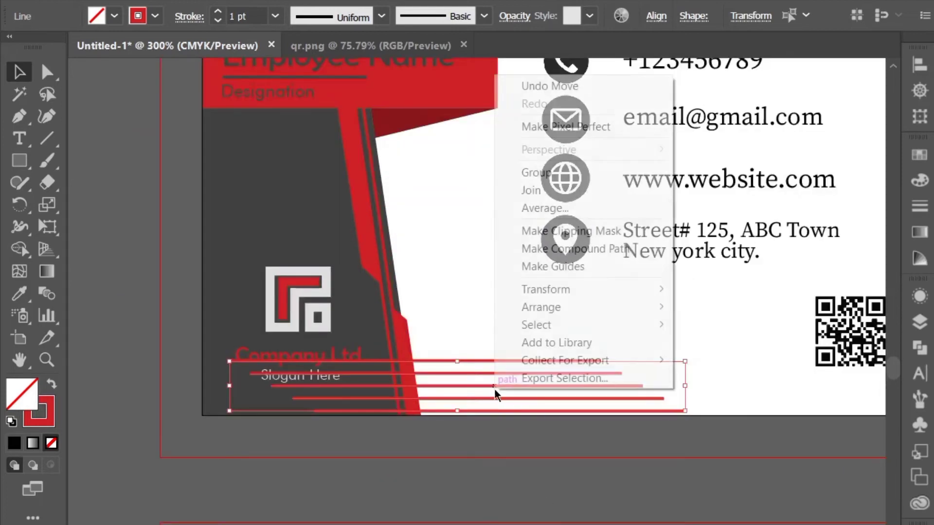
mouse_move(549, 311)
left_click(719, 359)
left_click(621, 503)
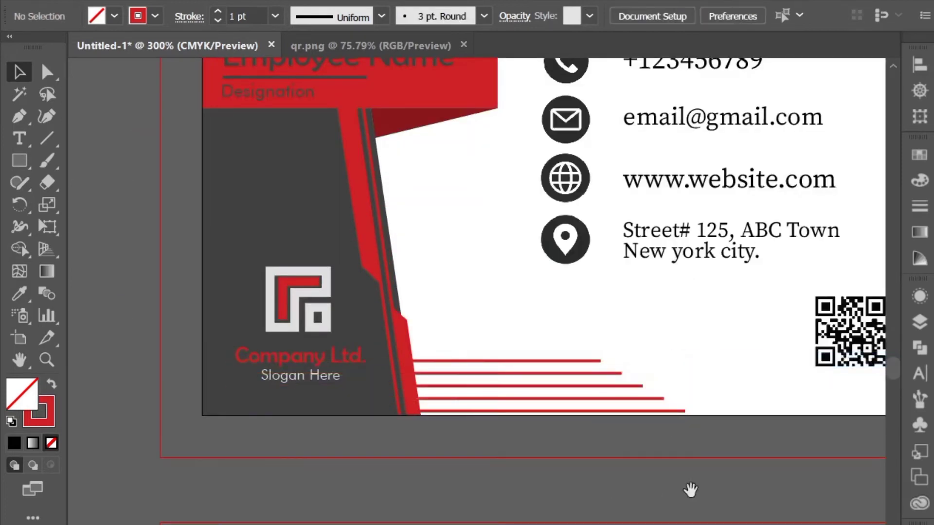
scroll(455, 406, "right", 3)
left_click(453, 399)
key("ctrl+z")
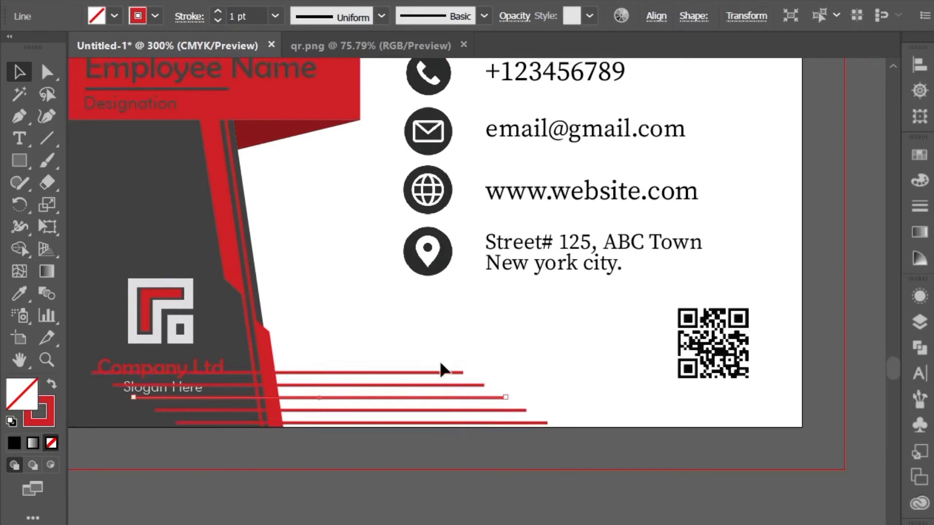
Nudge the five red lines slightly up from the card's bottom edge and further right.
left_click_drag(535, 462, 520, 460)
key("Up")
key("Up")
key("Up")
key("Right")
key("Right")
key("Right")
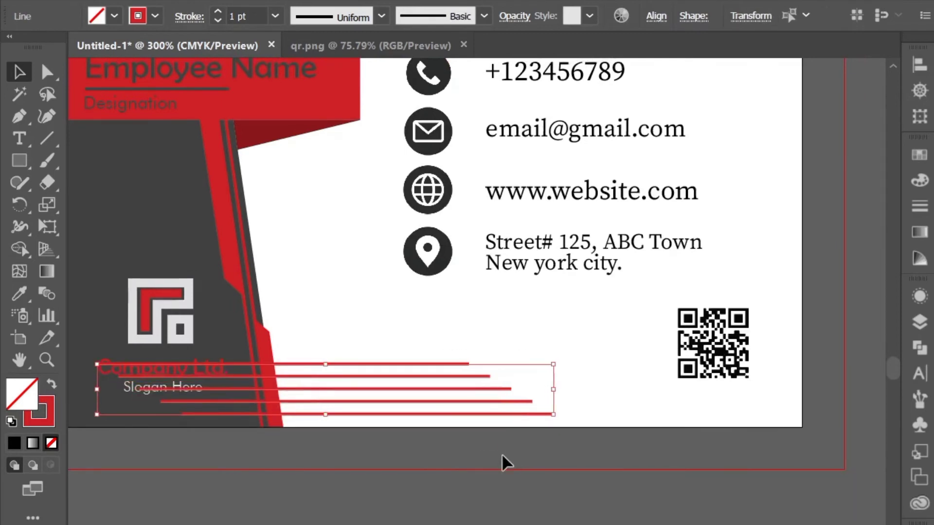
key("Right")
key("Right")
key("Right")
key("Right")
key("Right")
key("Right")
left_click(503, 461)
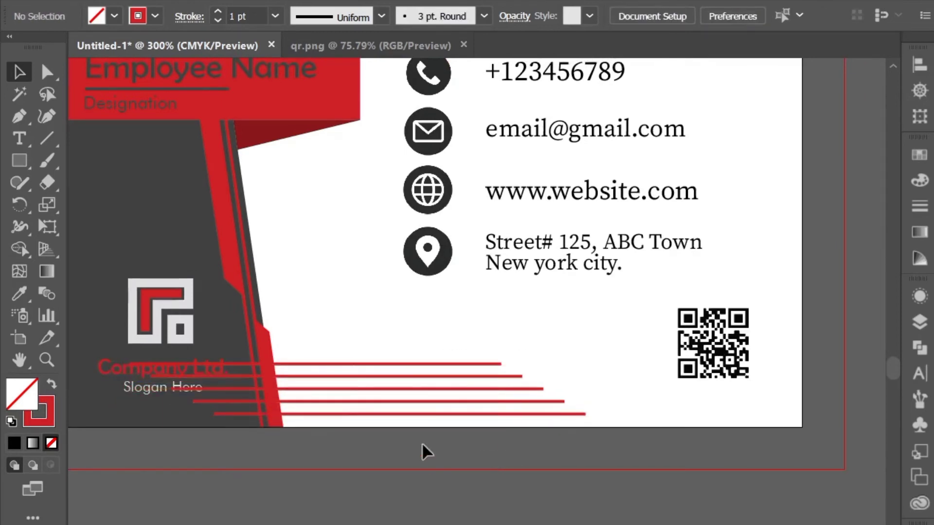
Send the five red lines to the back, behind the dark grey panel and the logo.
right_click(419, 389)
left_click(442, 440)
left_click_drag(426, 340, 488, 460)
right_click(447, 376)
left_click(676, 481)
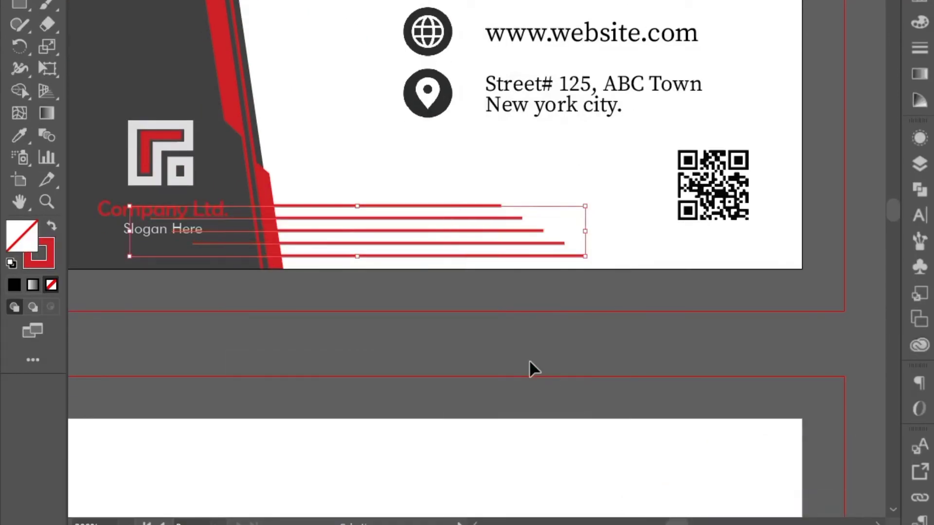
Copy the company logo with its name and slogan onto the middle of the blank second artboard.
scroll(488, 358, "down", 2)
scroll(452, 353, "down", 5)
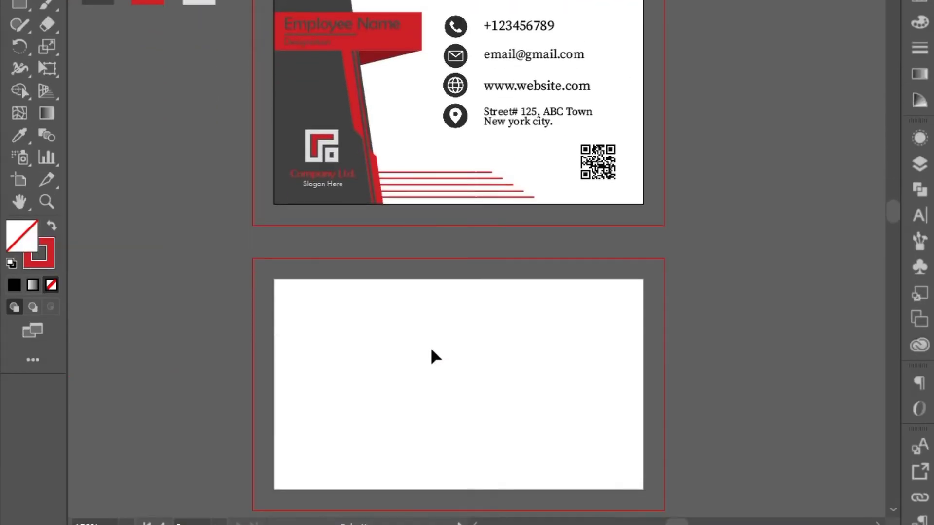
left_click_drag(321, 111, 466, 337)
left_click_drag(539, 401, 530, 267)
scroll(510, 225, "up", 1)
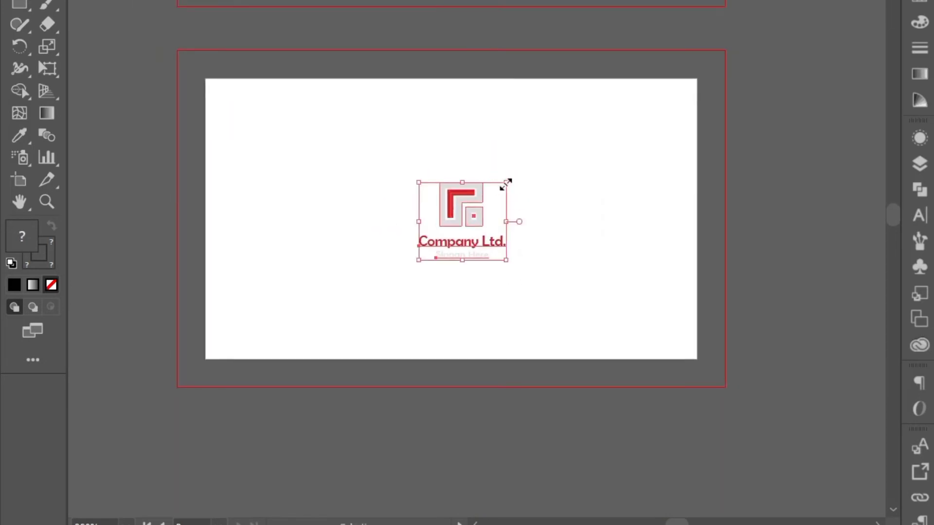
Enlarge the logo with its name and slogan on the second artboard and centre it horizontally on the card.
left_click_drag(506, 184, 562, 132)
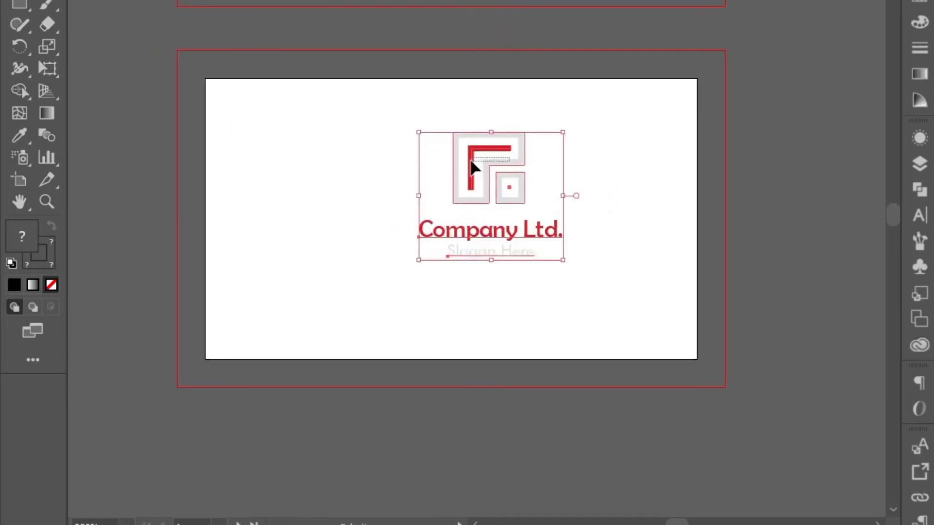
left_click_drag(419, 117, 537, 214)
left_click_drag(500, 171, 457, 171)
left_click(444, 161)
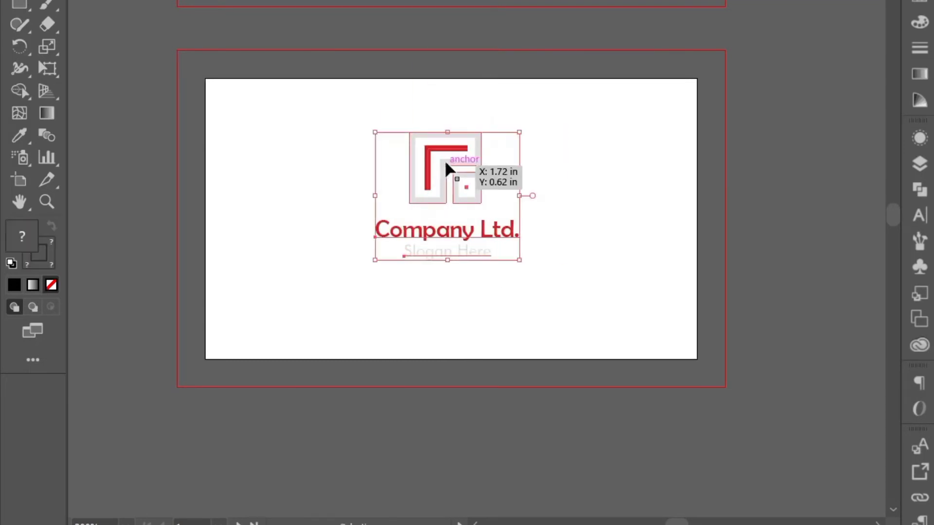
left_click(454, 334)
Isolate the logo's outer bracket shape and give it the front panel's dark grey as its stroke colour, without a fill.
double_click(442, 176)
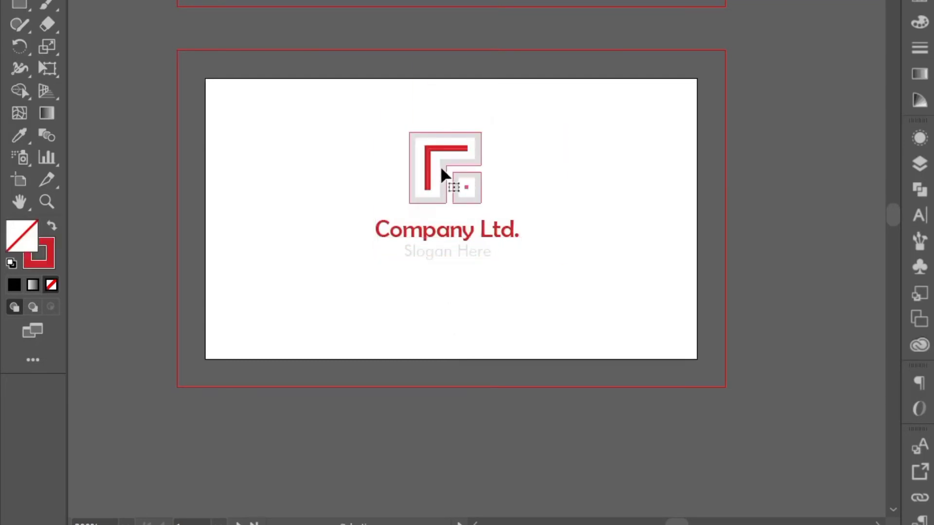
double_click(449, 162)
double_click(450, 163)
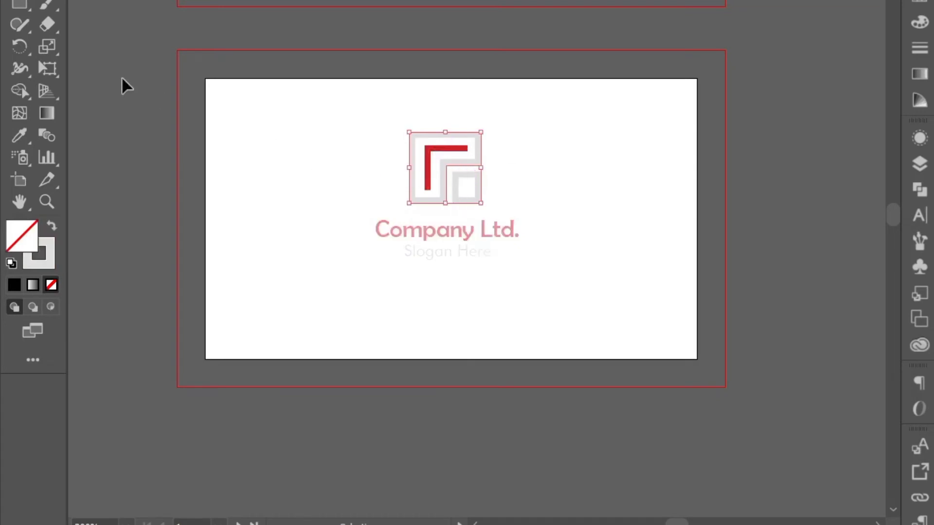
left_click(26, 131)
left_click(219, 1)
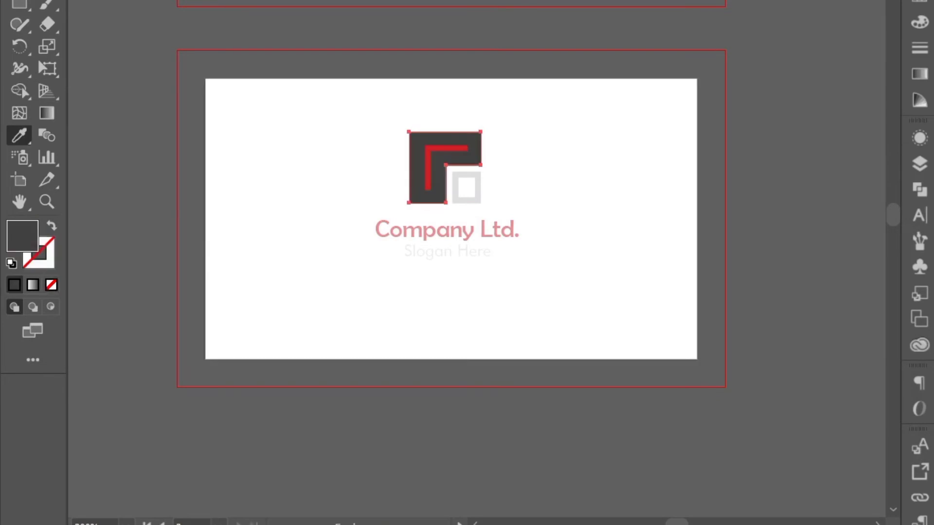
left_click(51, 225)
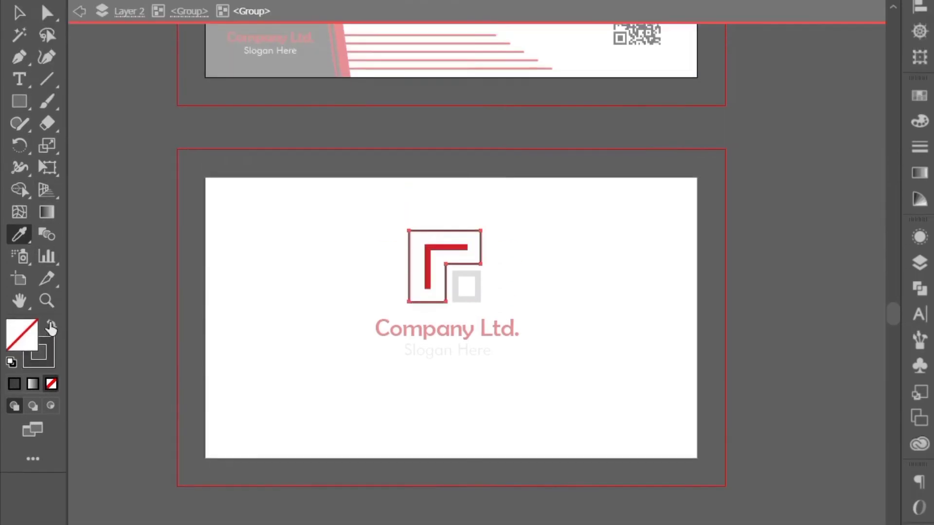
Set the bracket shape's stroke weight to 4 pt and align the stroke to the inside.
left_click(217, 8)
left_click(218, 8)
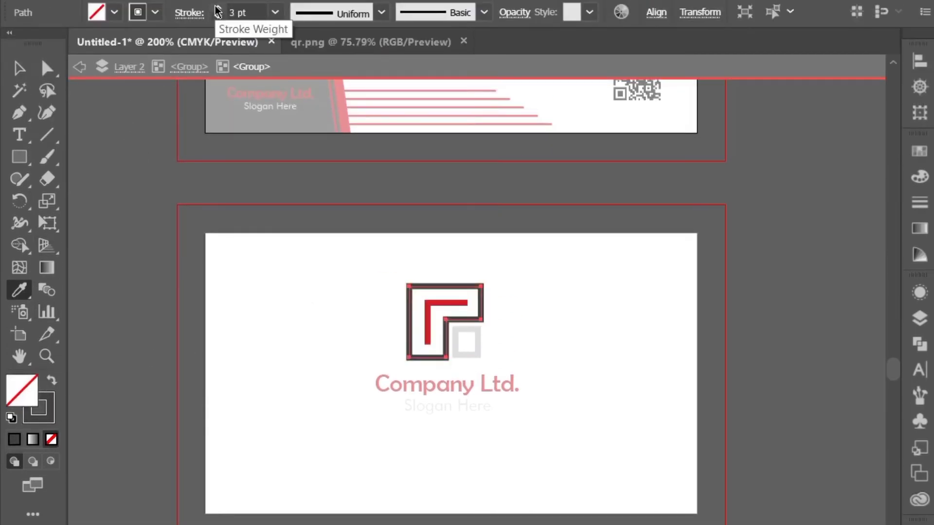
left_click(217, 9)
left_click(217, 8)
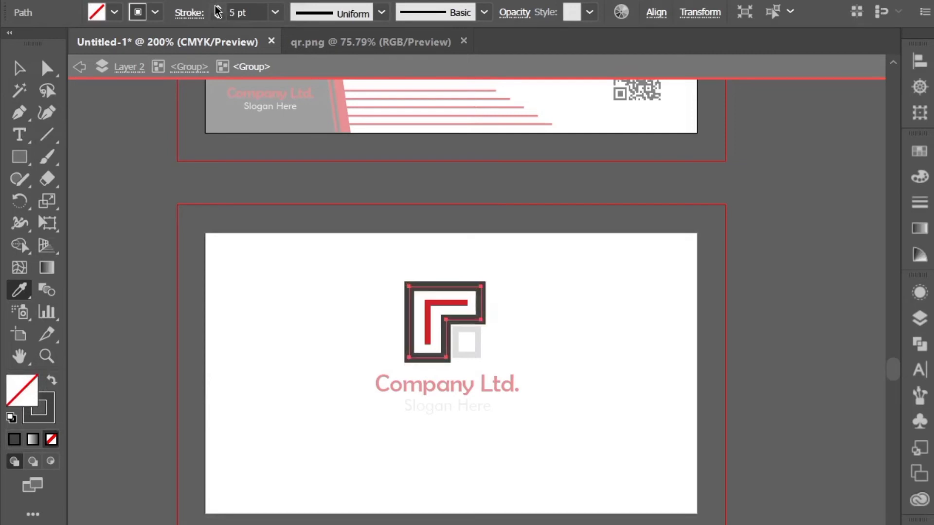
left_click(217, 17)
left_click(189, 13)
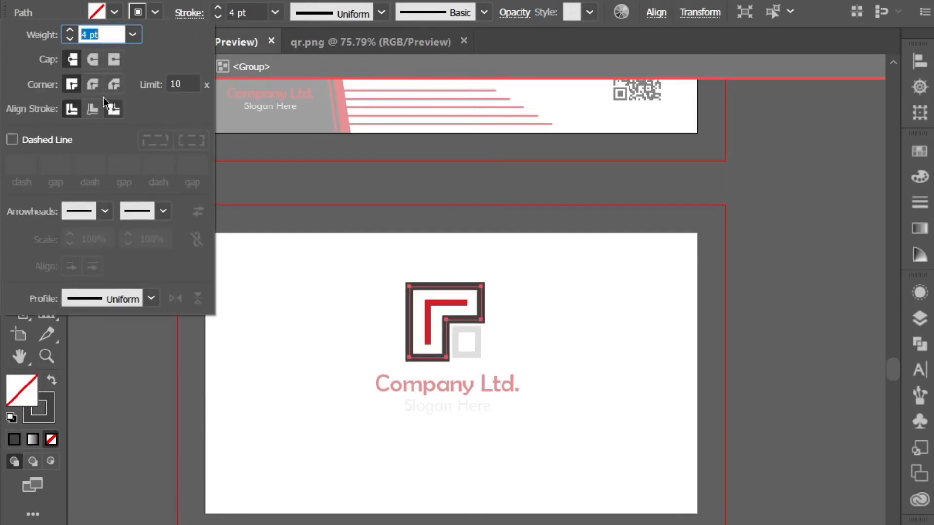
left_click(95, 108)
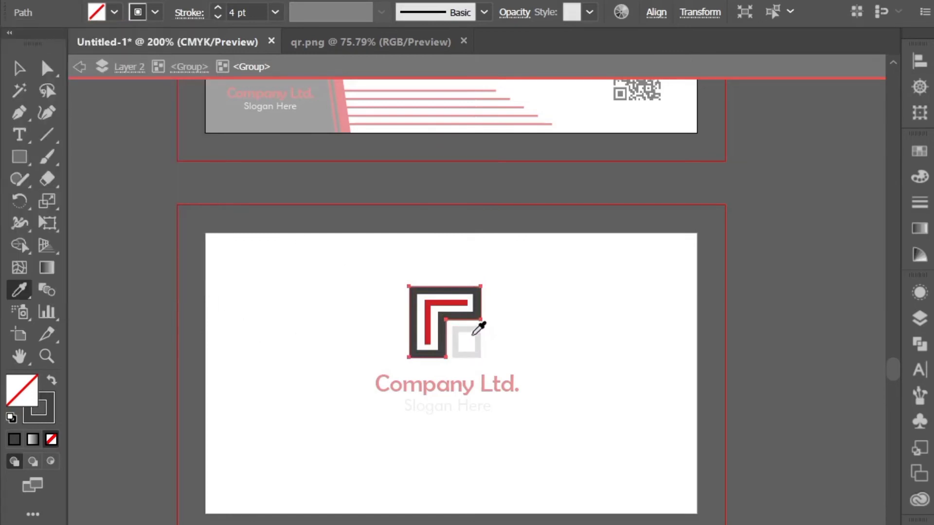
Copy the bracket's dark grey stroke appearance onto the logo's small square and leave isolation mode.
left_click(22, 71)
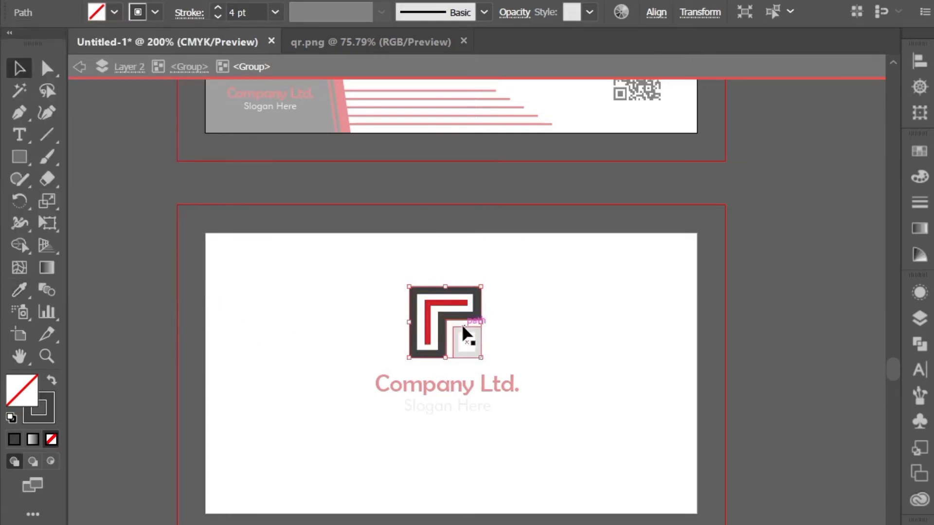
left_click(466, 335)
left_click(19, 290)
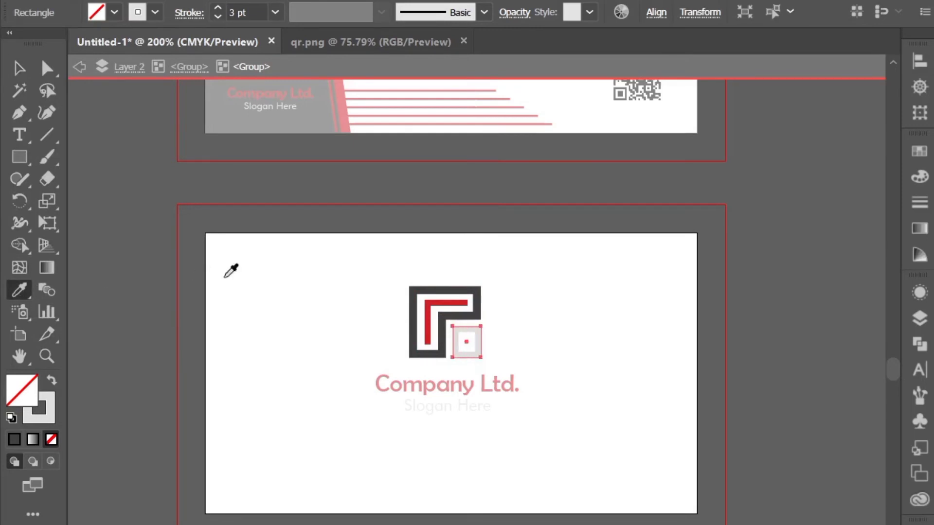
left_click(434, 289)
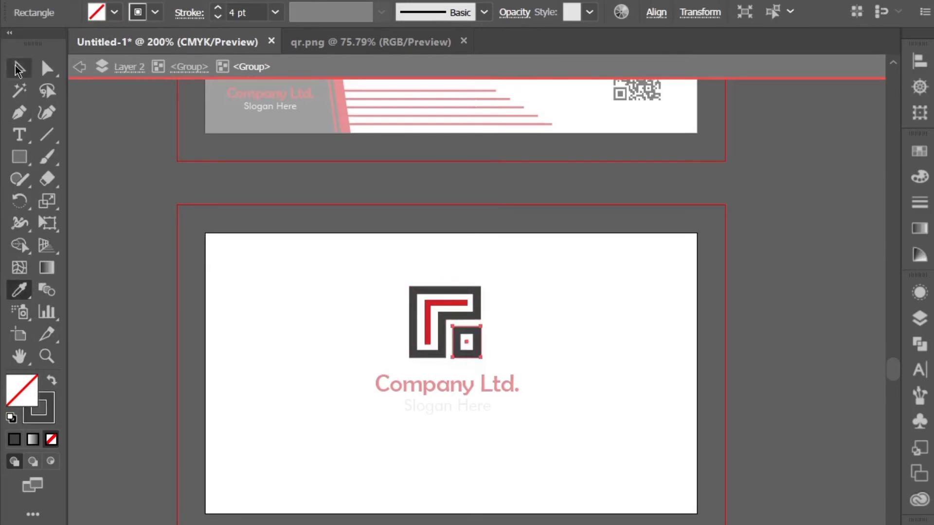
key("v")
left_click(197, 290)
double_click(401, 432)
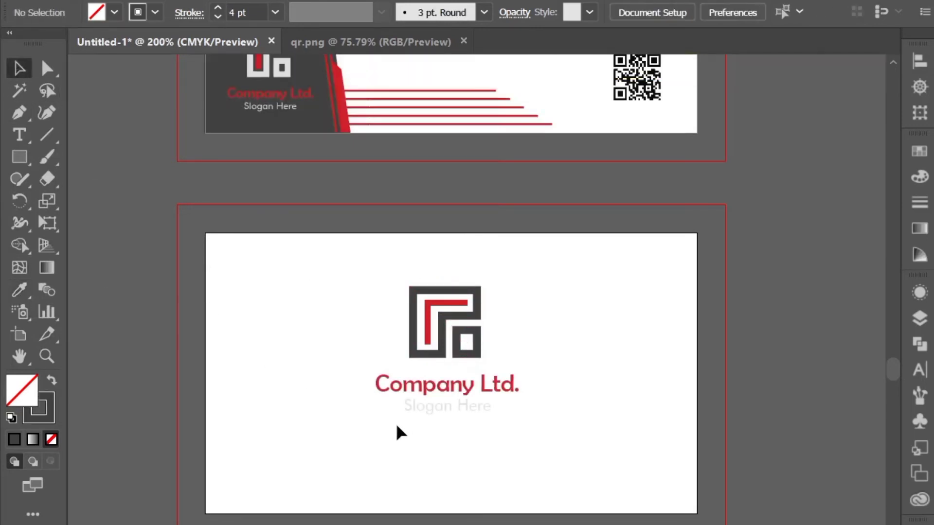
Recolour the Slogan Here text on the second artboard with the front panel's dark grey and leave isolation mode.
double_click(429, 416)
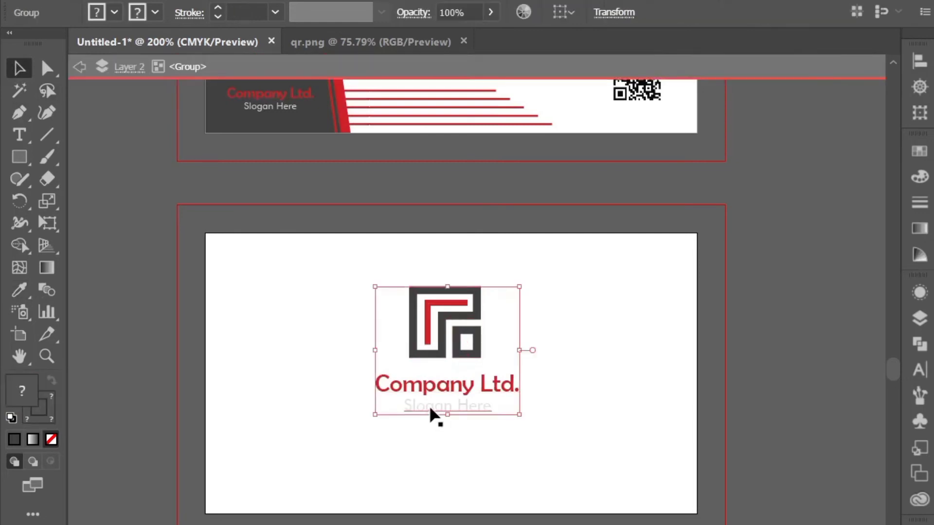
left_click(439, 391)
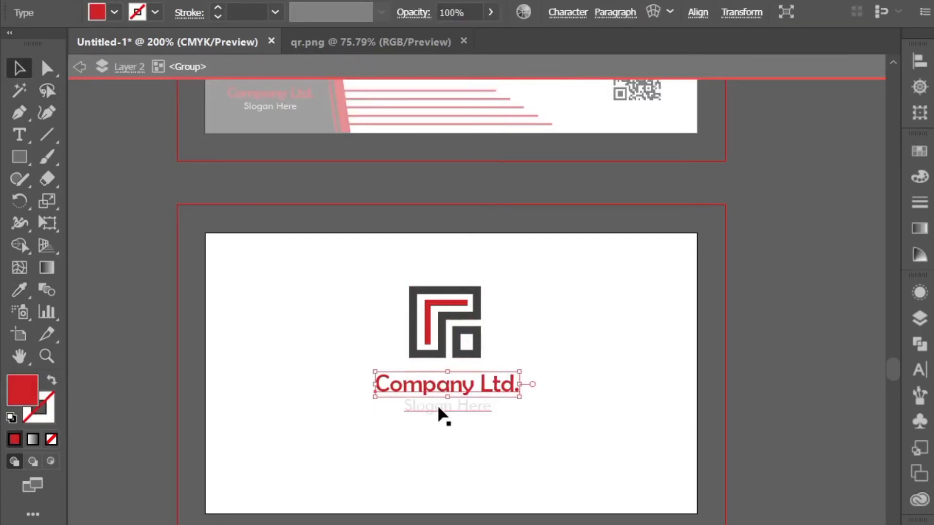
left_click(426, 414)
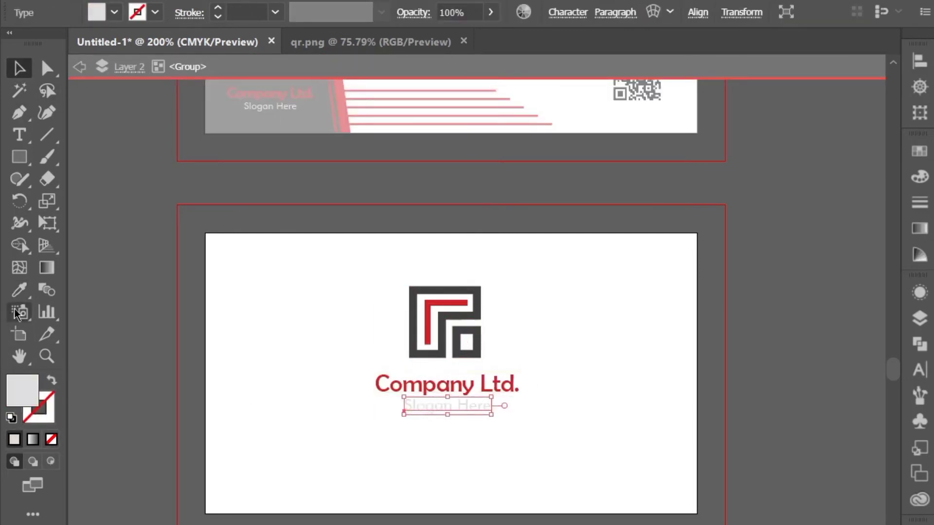
left_click(20, 290)
left_click(250, 122)
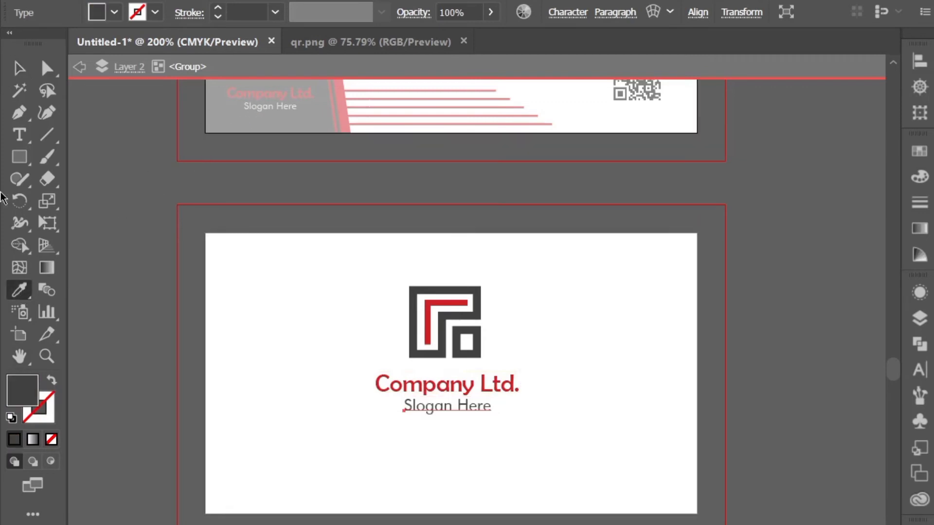
left_click(19, 68)
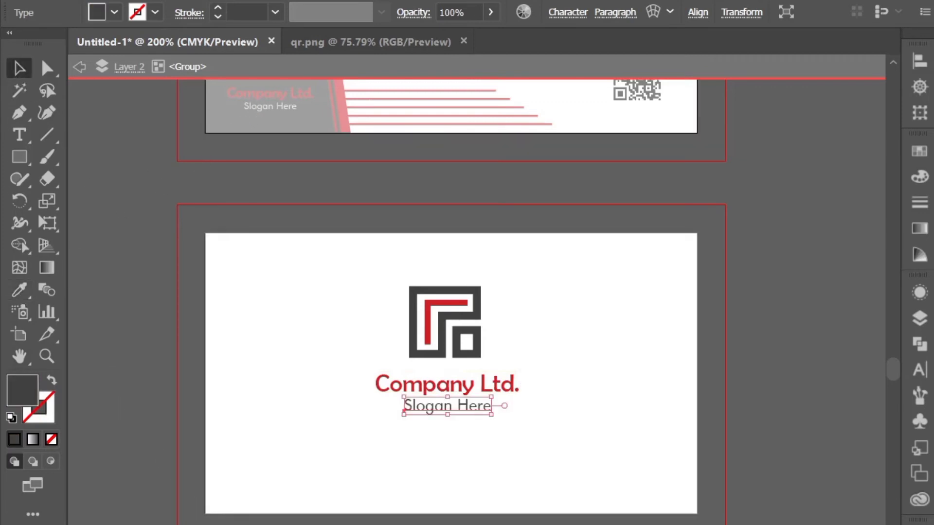
key("ctrl+shift+a")
key("ctrl+minus")
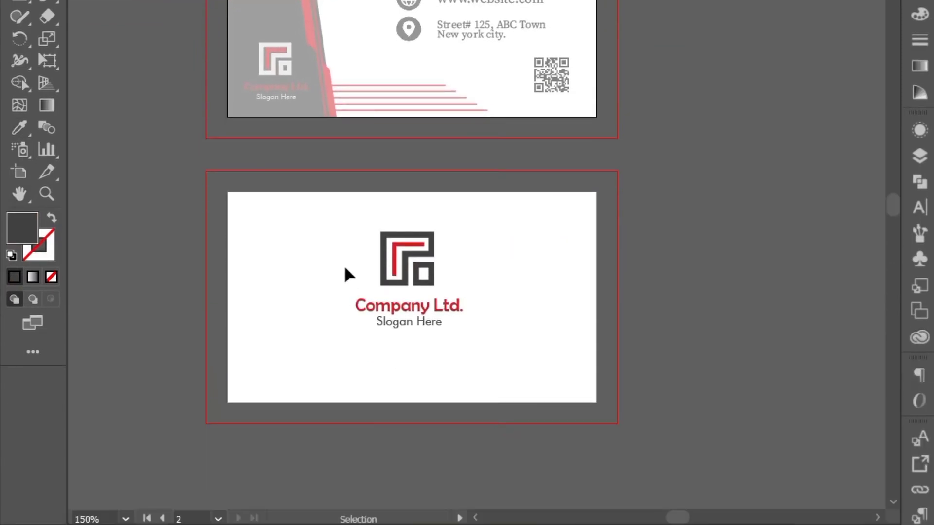
left_click_drag(342, 233, 452, 343)
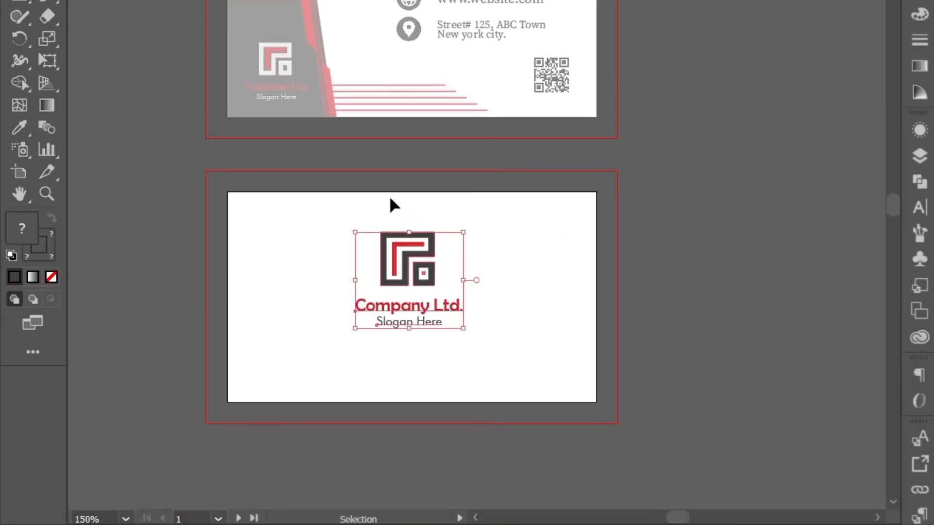
double_click(477, 431)
Draw a narrow vertical rectangle against the left edge of the second artboard.
left_click(26, 73)
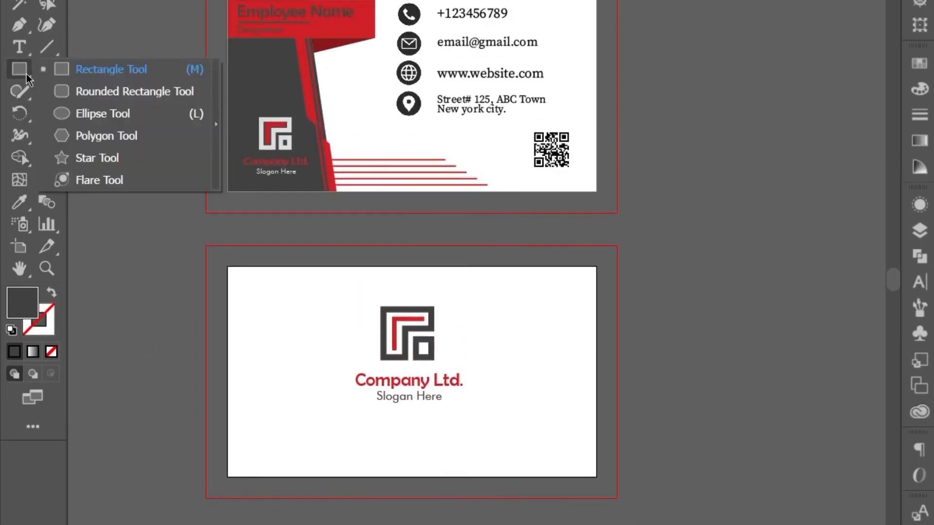
left_click(93, 71)
left_click(17, 70)
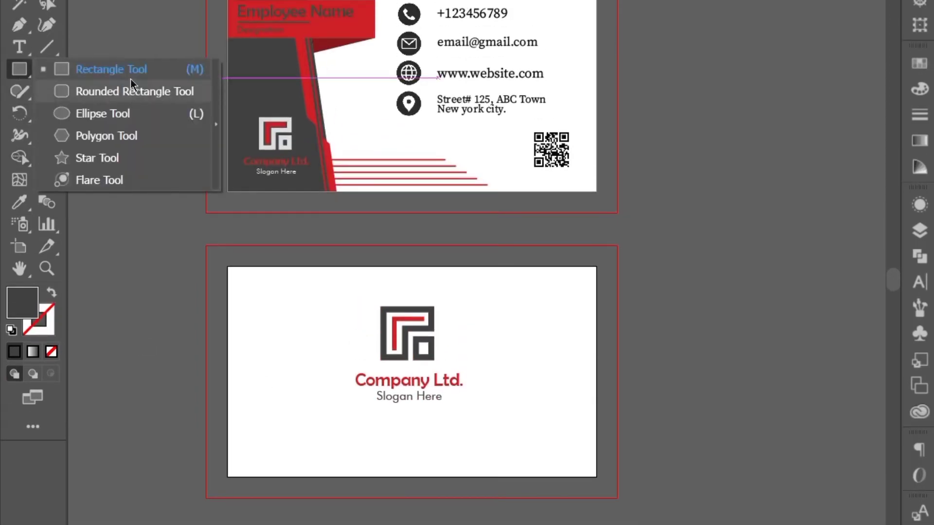
left_click(135, 73)
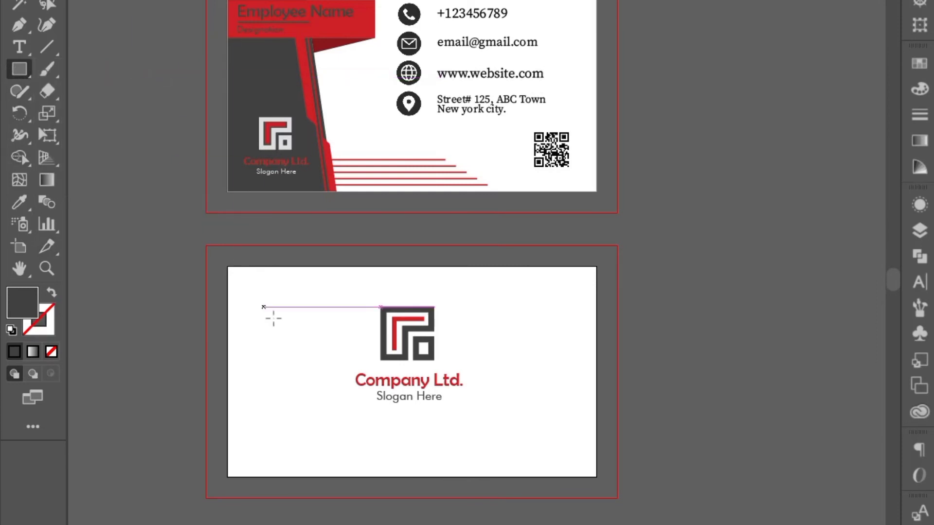
left_click_drag(228, 345, 238, 400)
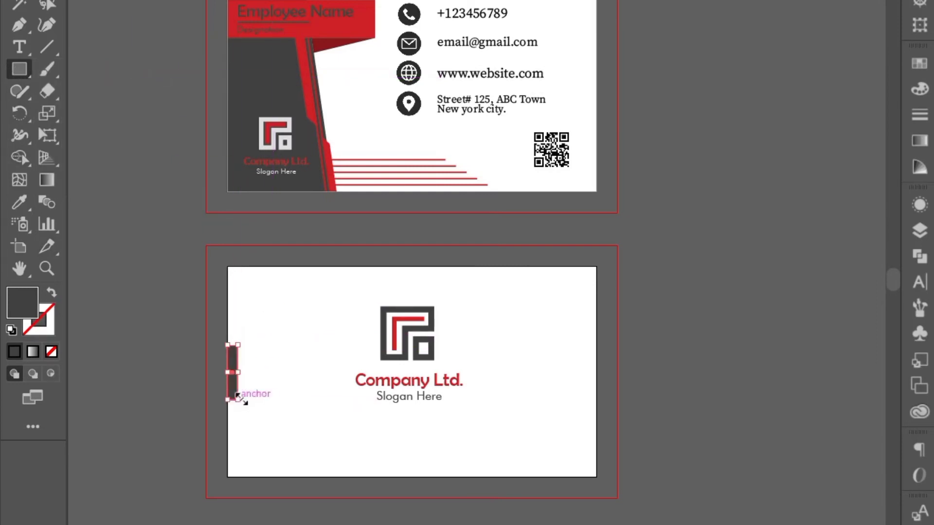
Fill the narrow rectangle with the red sampled from the front card's name banner.
left_click(19, 5)
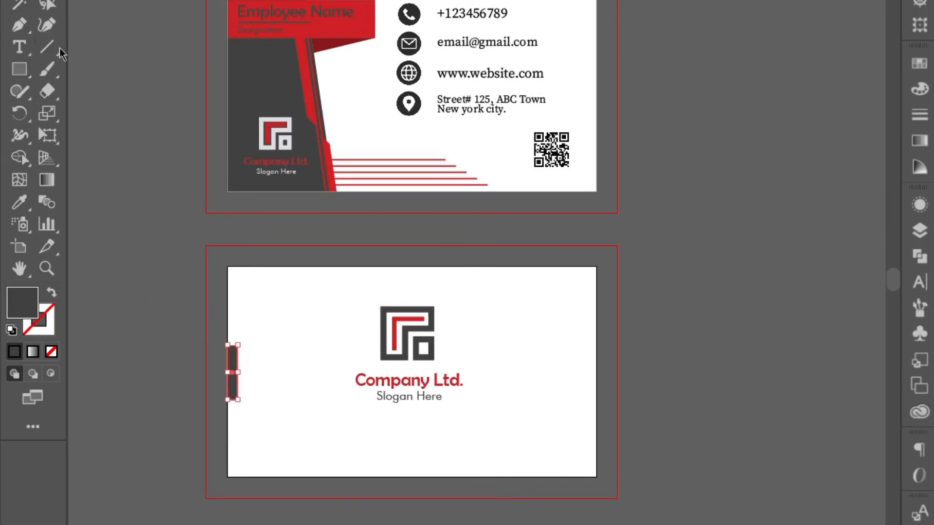
left_click(27, 204)
left_click(253, 1)
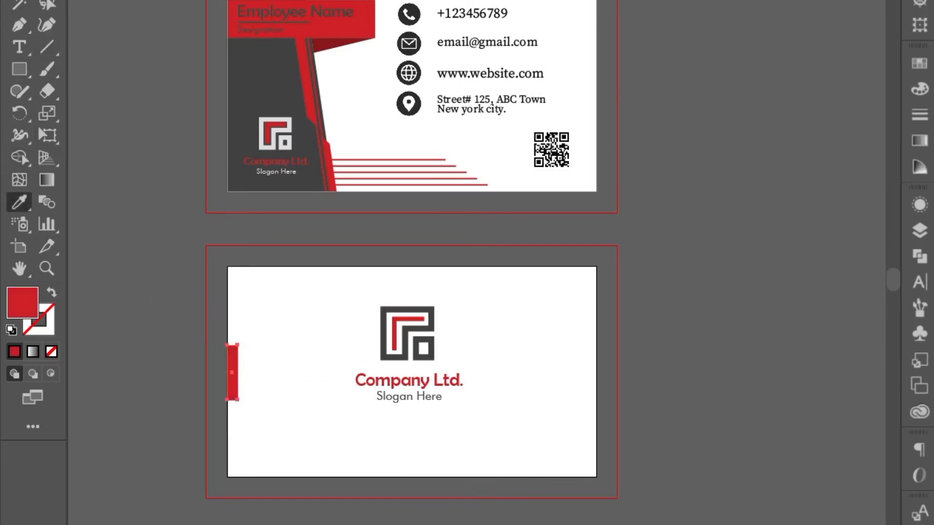
left_click(20, 1)
Move the red bar along the card's left edge so it is vertically centred on the artboard.
scroll(271, 421, "up", 2)
left_click_drag(238, 422, 442, 466)
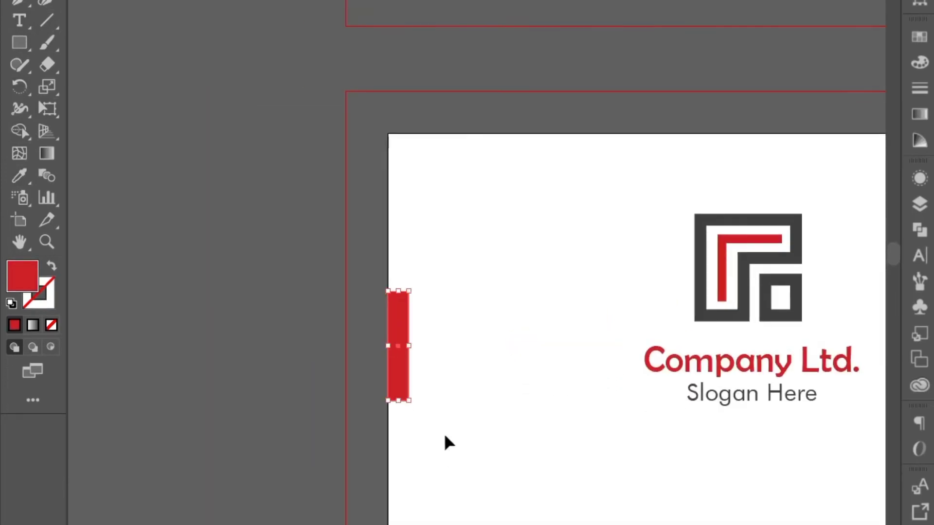
left_click_drag(400, 343, 399, 370)
left_click_drag(461, 362, 347, 231)
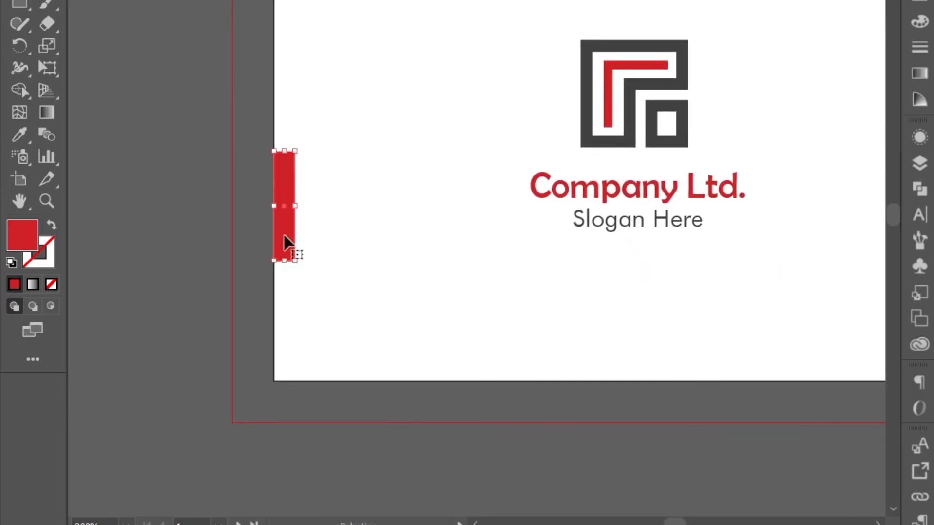
left_click_drag(285, 231, 287, 194)
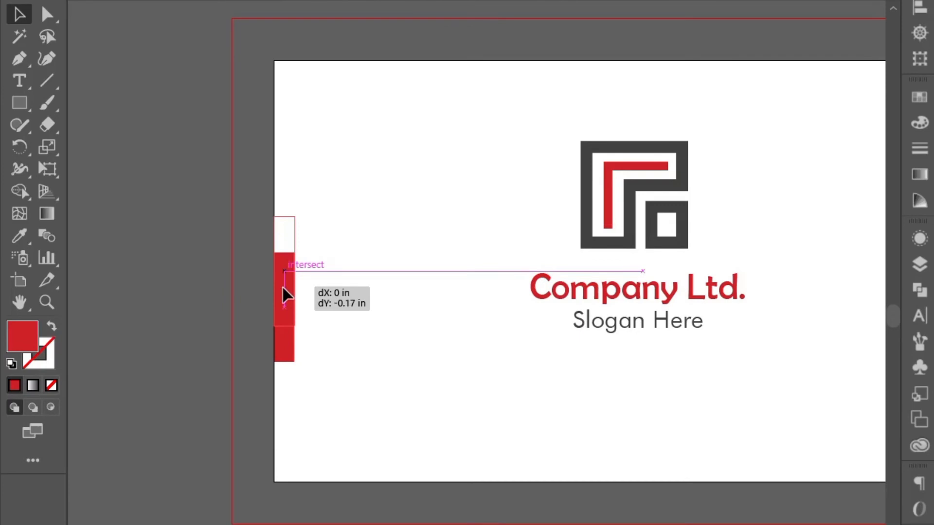
left_click_drag(283, 288, 283, 288)
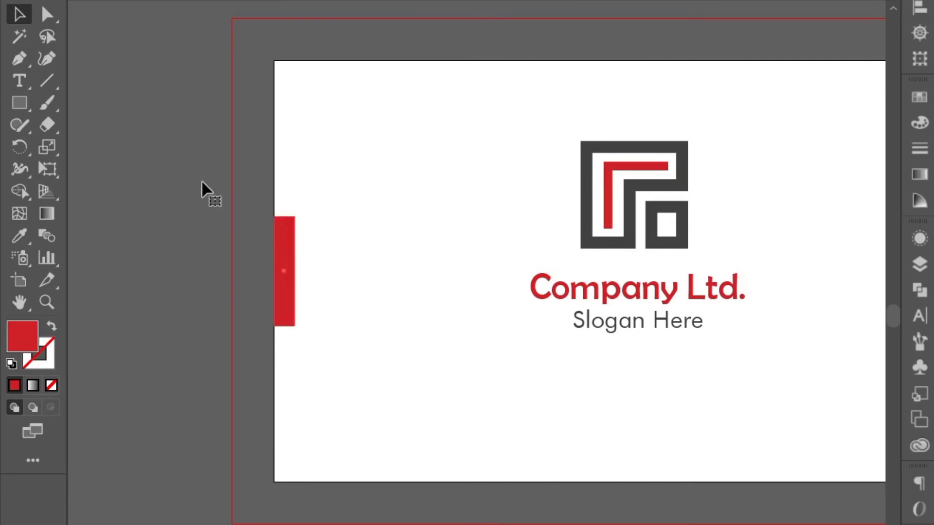
Fully round the two right-hand corners of the red bar.
key("a")
left_click_drag(310, 192, 291, 373)
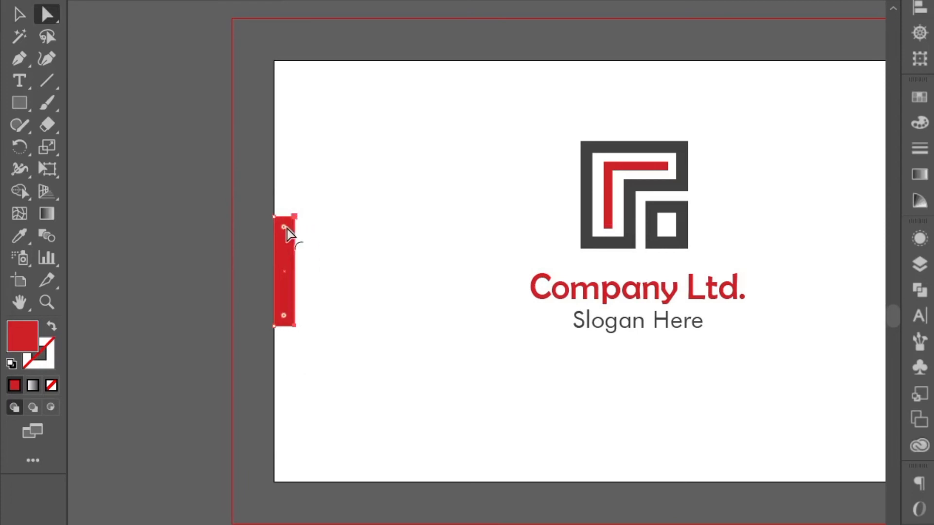
left_click_drag(286, 229, 286, 233)
left_click(344, 302)
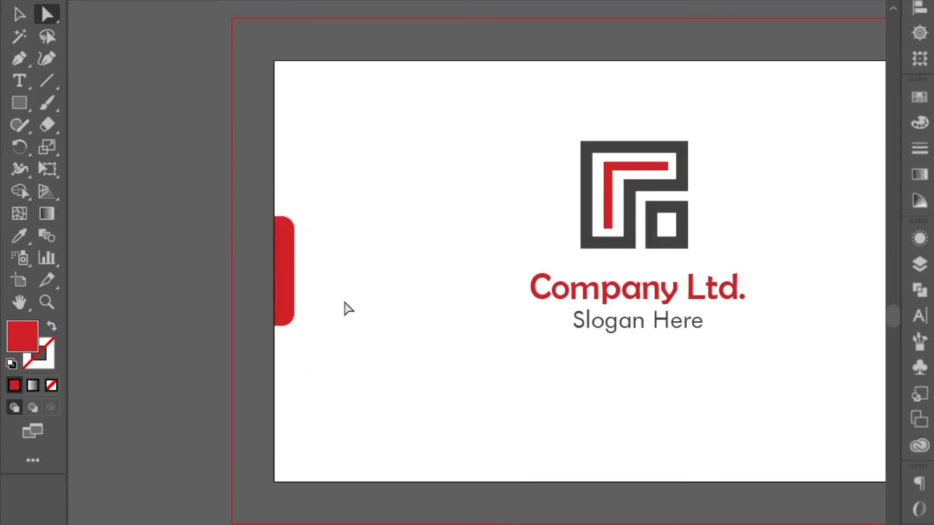
Make a copy of the red tab reflected about the vertical axis and place it against the card's right edge.
left_click_drag(400, 349, 259, 370)
scroll(261, 371, "down", 1)
scroll(243, 378, "right", 2)
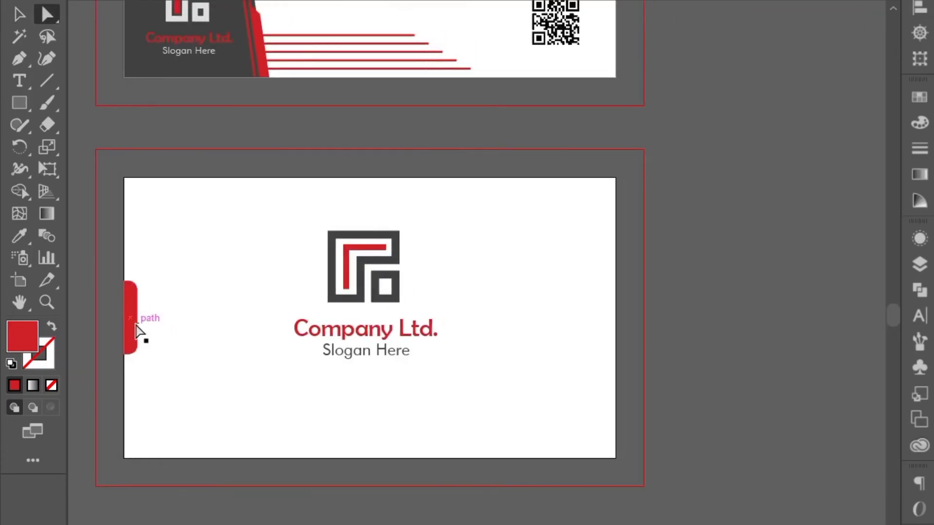
key("v")
right_click(130, 310)
mouse_move(198, 203)
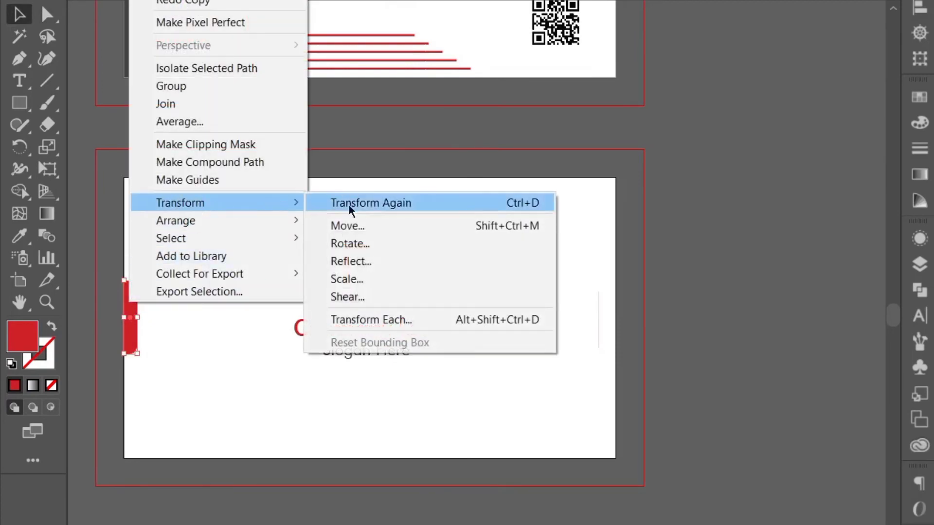
left_click(365, 262)
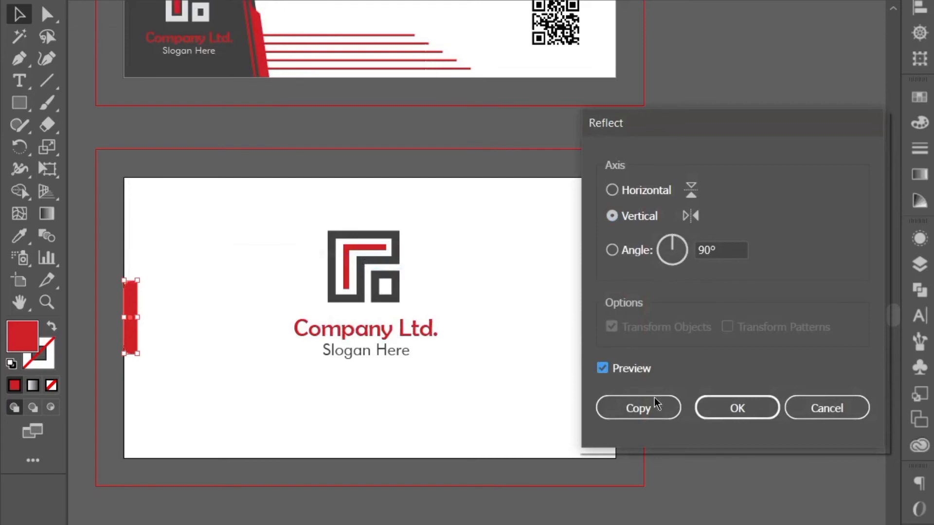
left_click(660, 412)
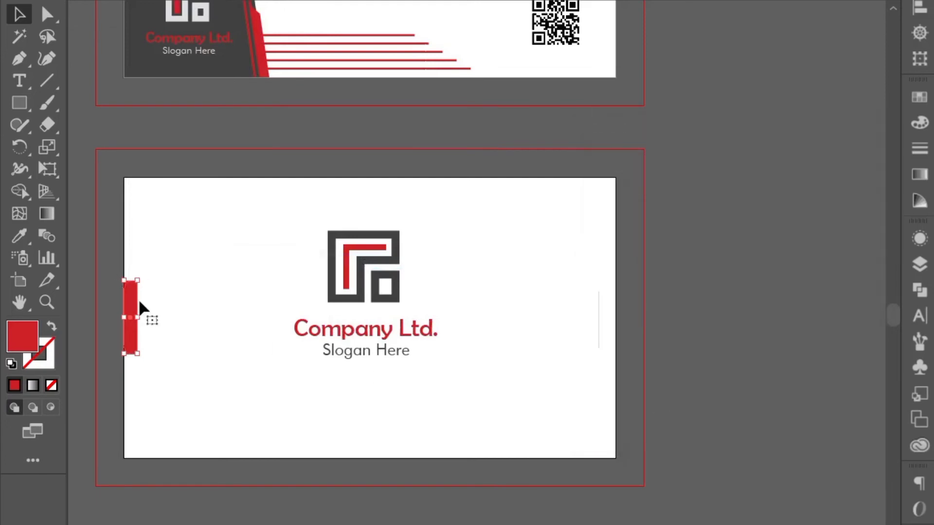
left_click_drag(132, 306, 608, 307)
left_click(551, 422)
Draw a full-width rectangular band along the bottom edge of the back card.
scroll(586, 388, "up", 1)
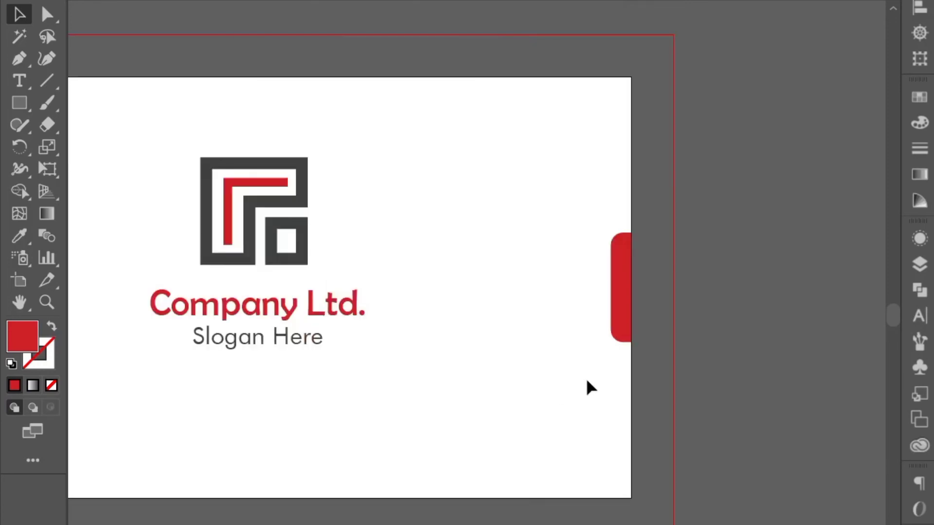
left_click_drag(522, 385, 725, 362)
left_click(20, 102)
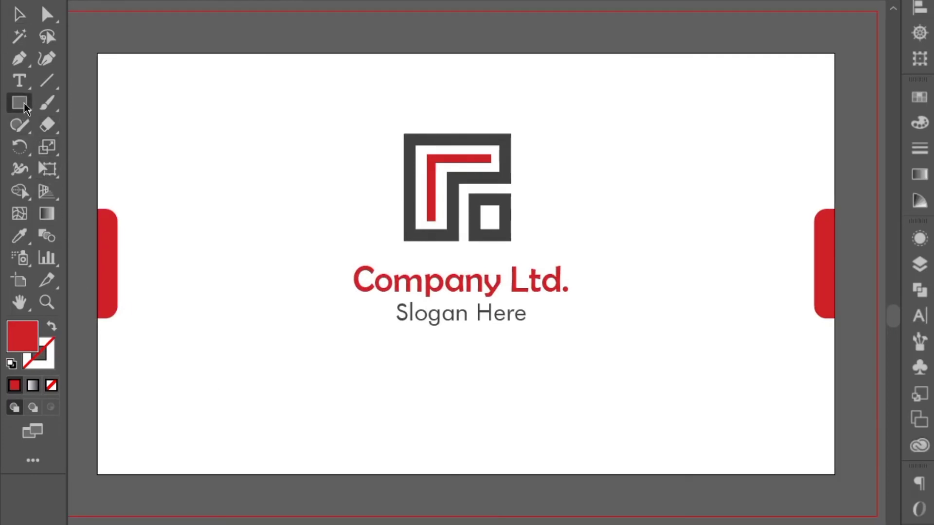
left_click_drag(96, 396, 835, 474)
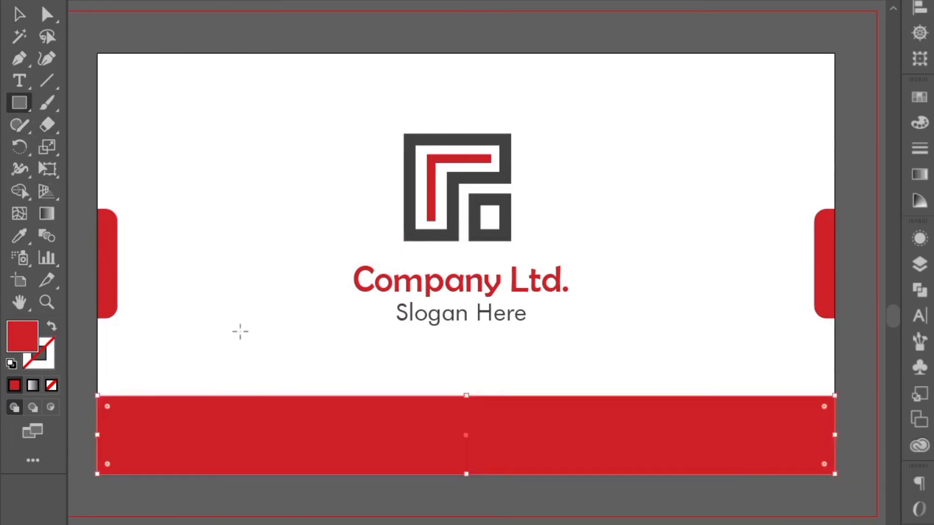
left_click_drag(241, 332, 304, 385)
key("Delete")
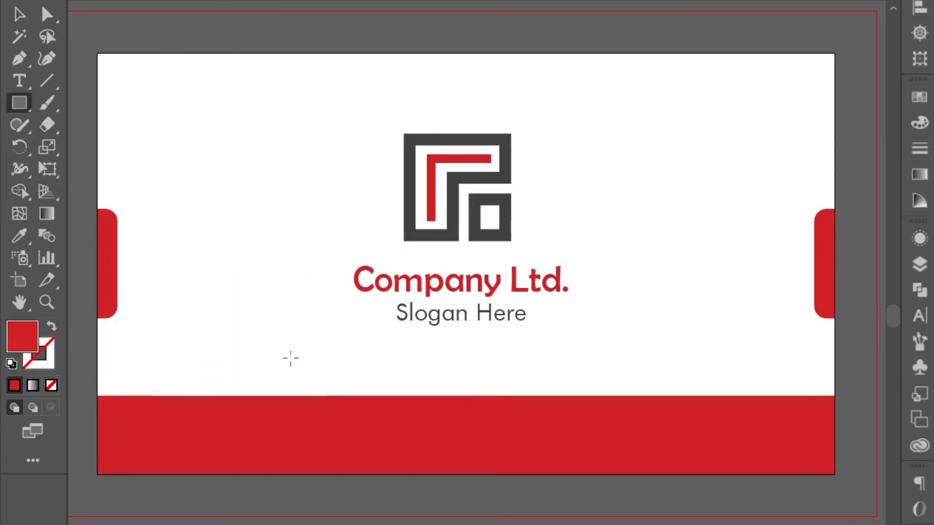
Fill the bottom band with the dark grey sampled from the colour swatch beside the front card.
scroll(290, 359, "down", 2)
left_click_drag(296, 321, 362, 466)
left_click(18, 236)
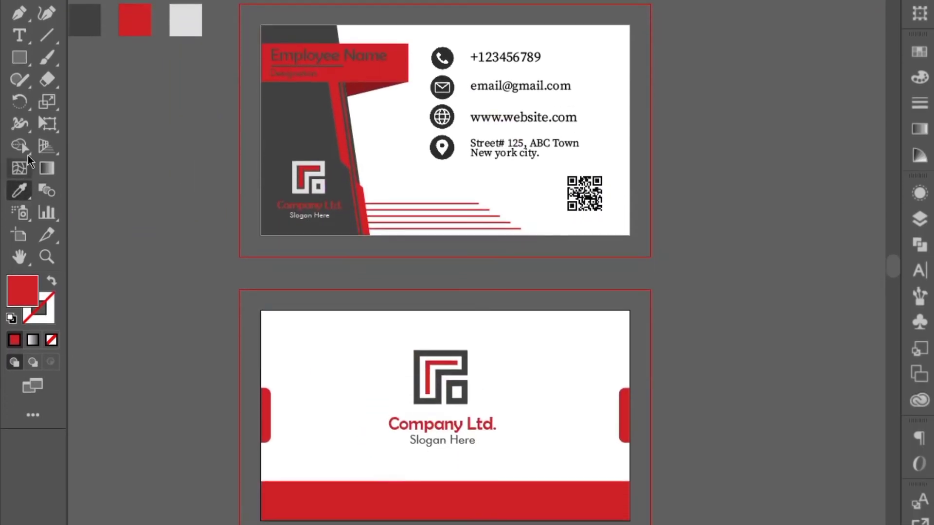
left_click(85, 21)
left_click(20, 1)
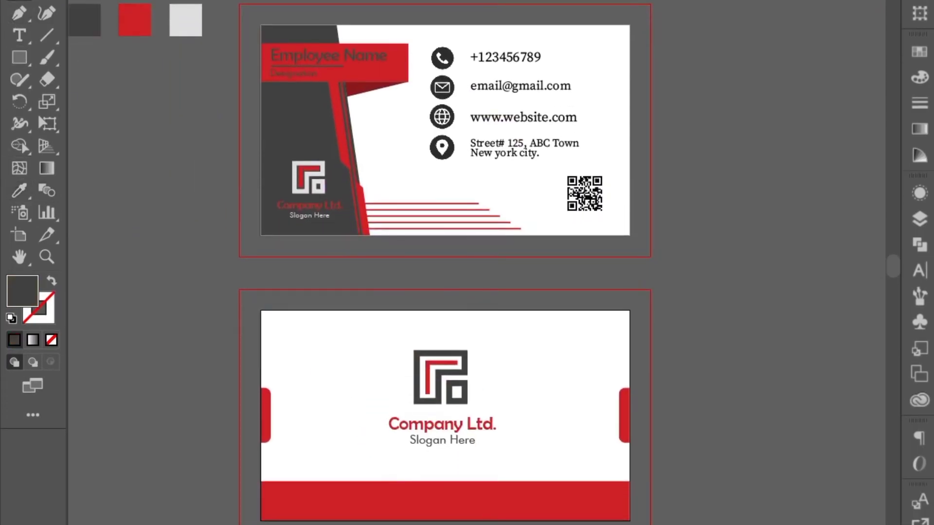
left_click(308, 485)
left_click(19, 190)
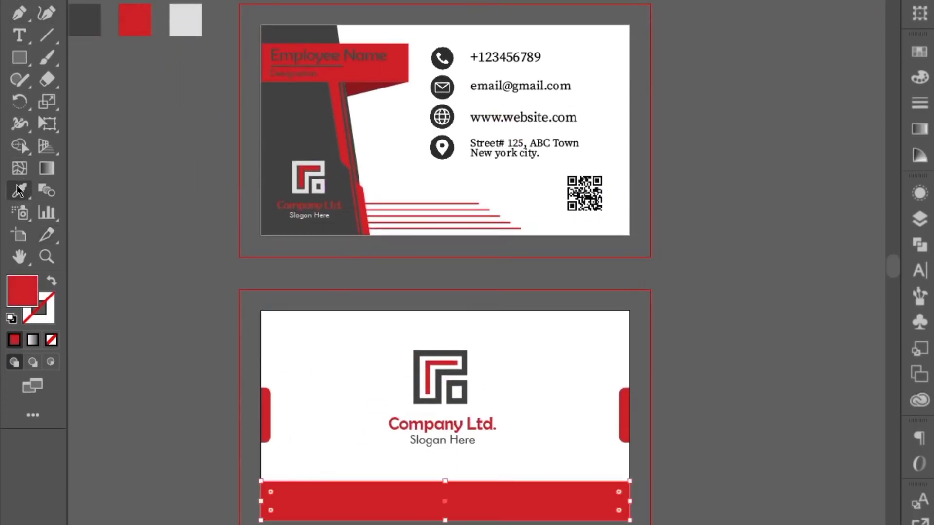
left_click(85, 20)
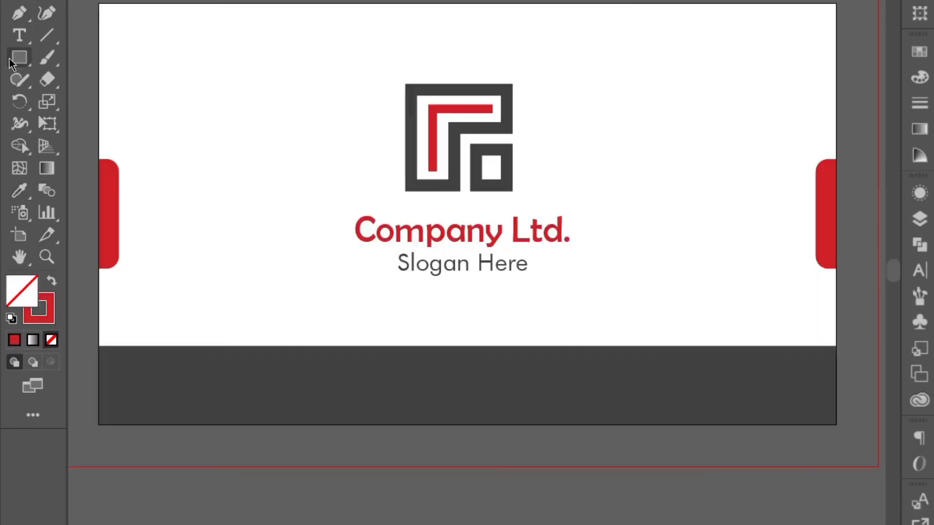
Draw a wide, shallow rectangle over the grey band's top edge and swap its fill and stroke for a solid red fill.
left_click(17, 59)
mouse_move(299, 317)
left_mouse_down()
mouse_move(519, 366)
mouse_move(658, 368)
mouse_move(673, 355)
left_mouse_up()
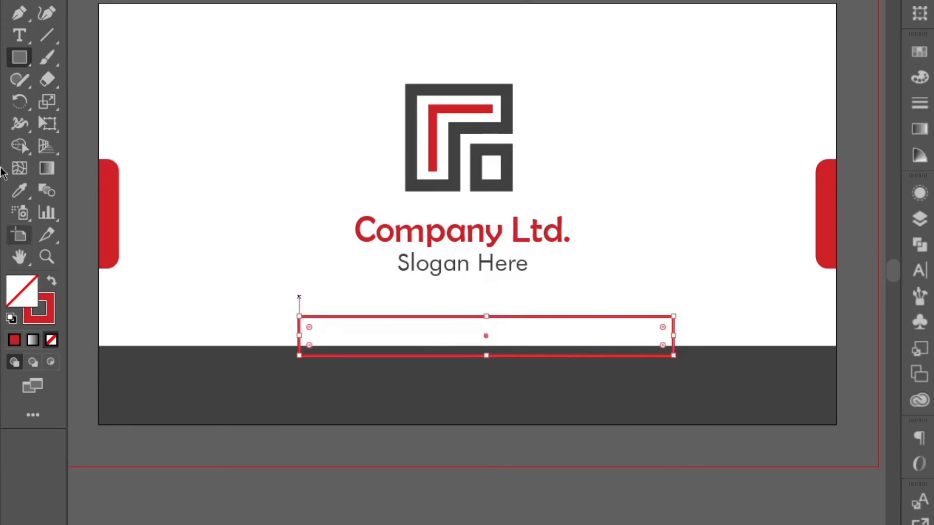
left_click(51, 281)
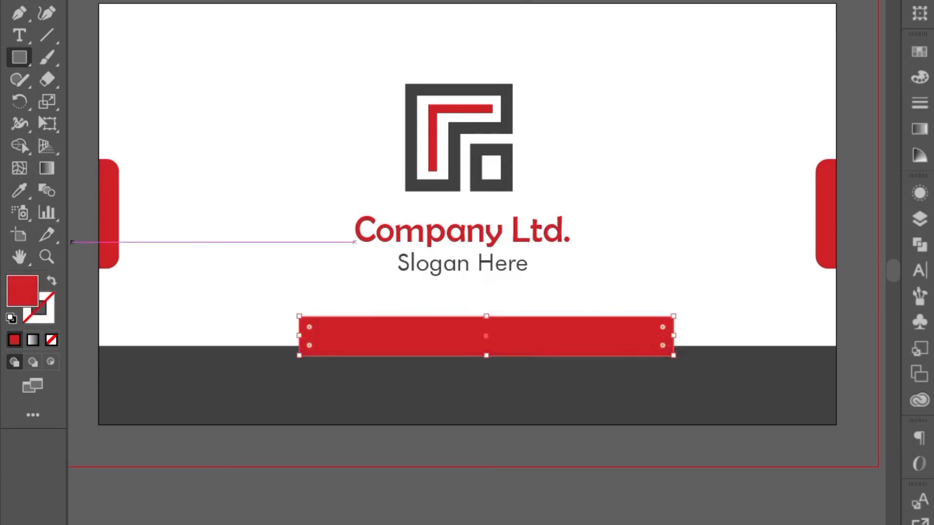
Move the red bar so it is horizontally centred on the card and straddles the grey band's top edge.
left_click_drag(448, 338, 431, 348)
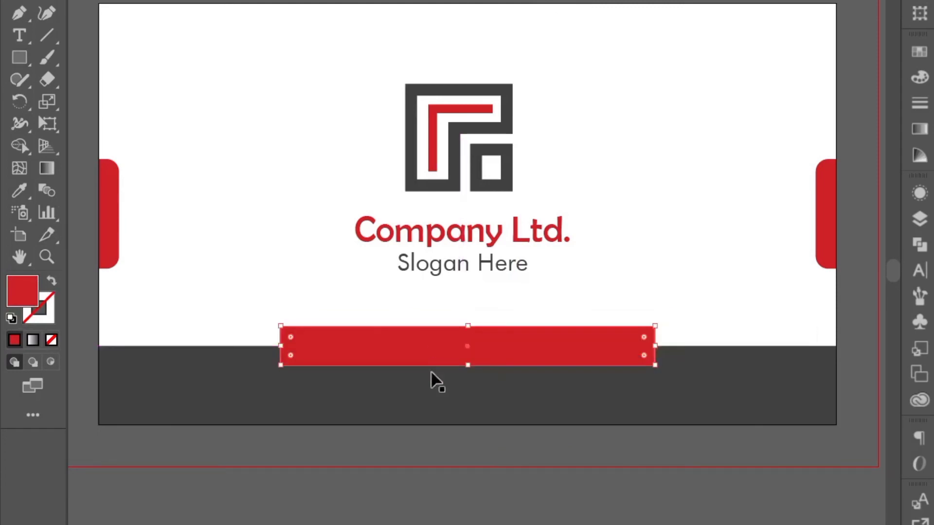
left_click(450, 481)
left_click(459, 360)
left_click(257, 470)
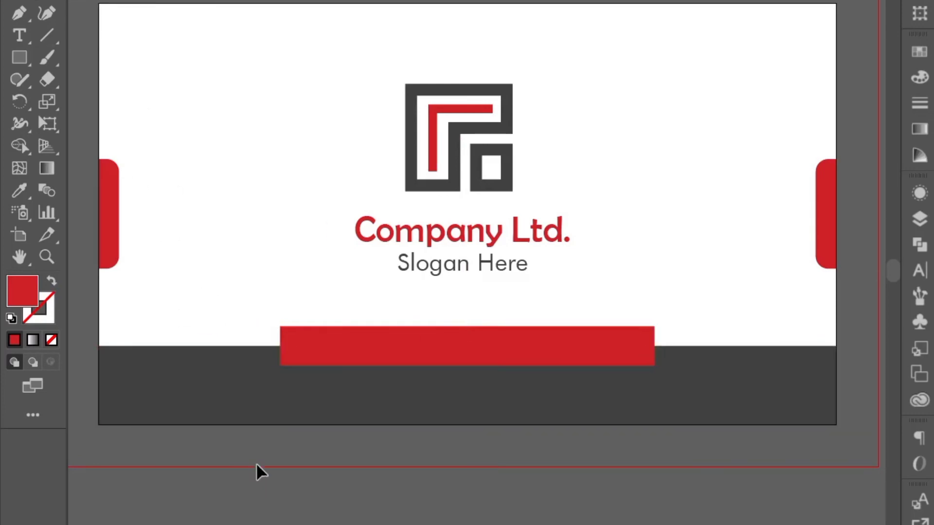
left_click(19, 13)
scroll(258, 407, "up", 3)
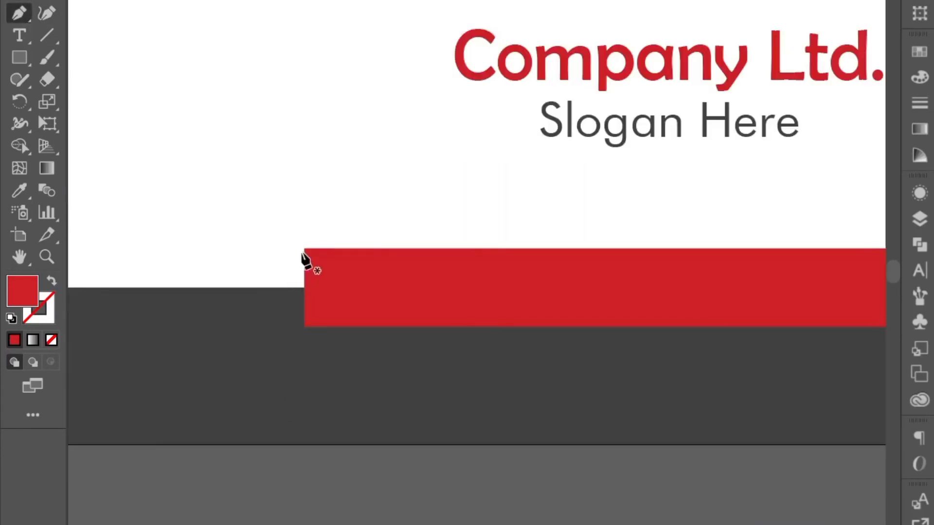
left_click(304, 251)
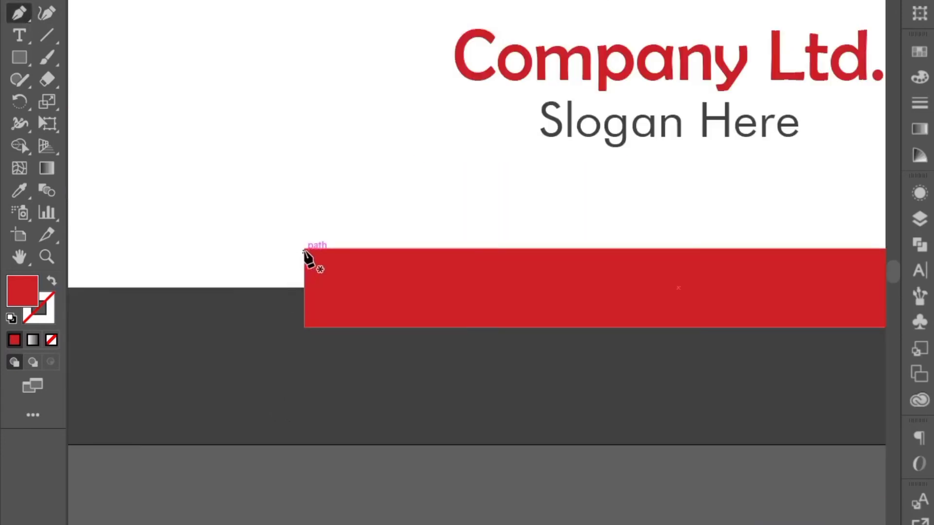
left_click(274, 288)
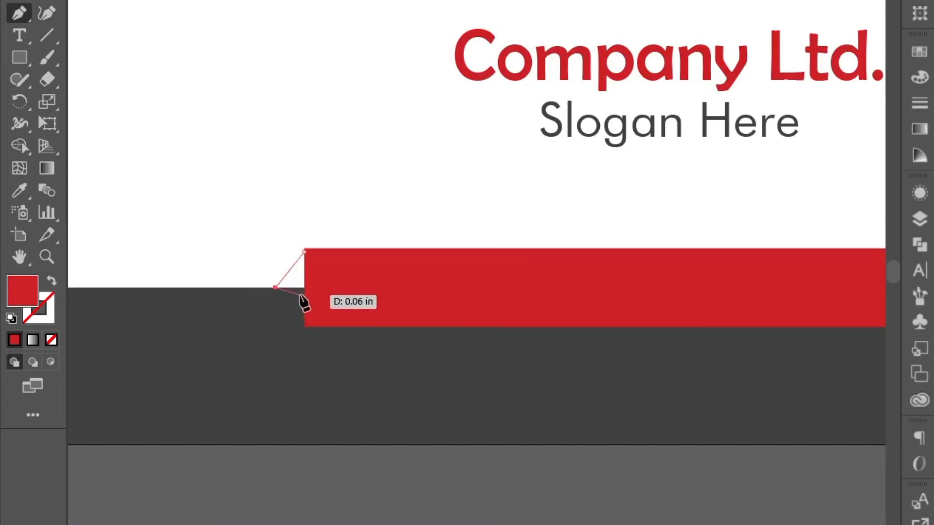
scroll(300, 295, "up", 2)
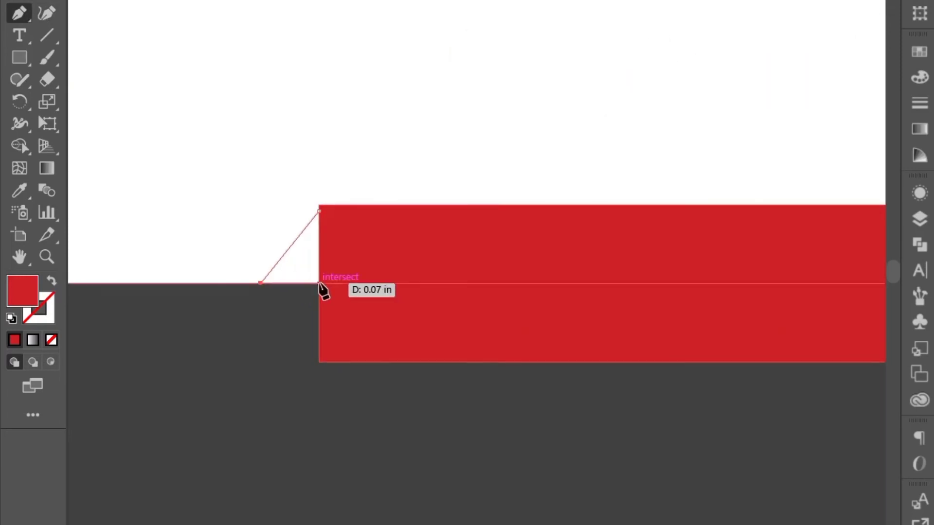
left_click(318, 284)
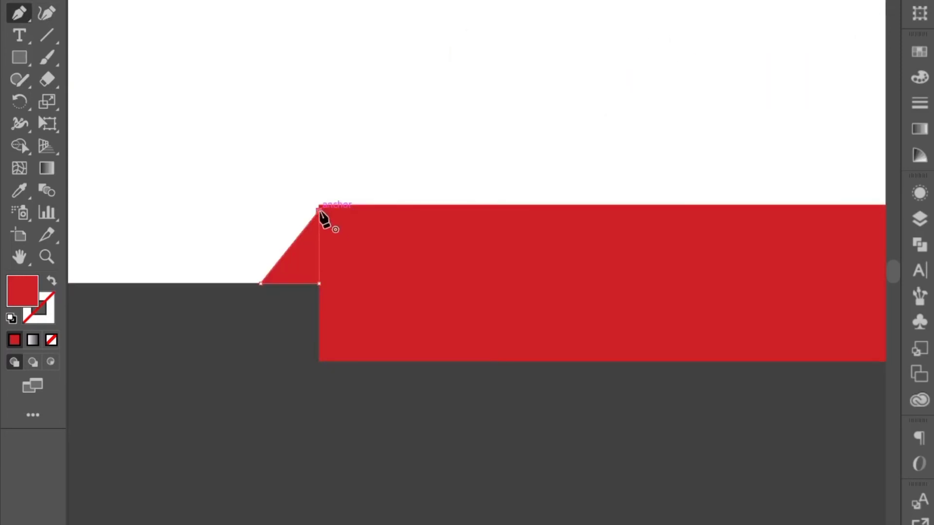
key("ctrl+z")
key("ctrl+z")
key("ctrl+z")
key("ctrl+z")
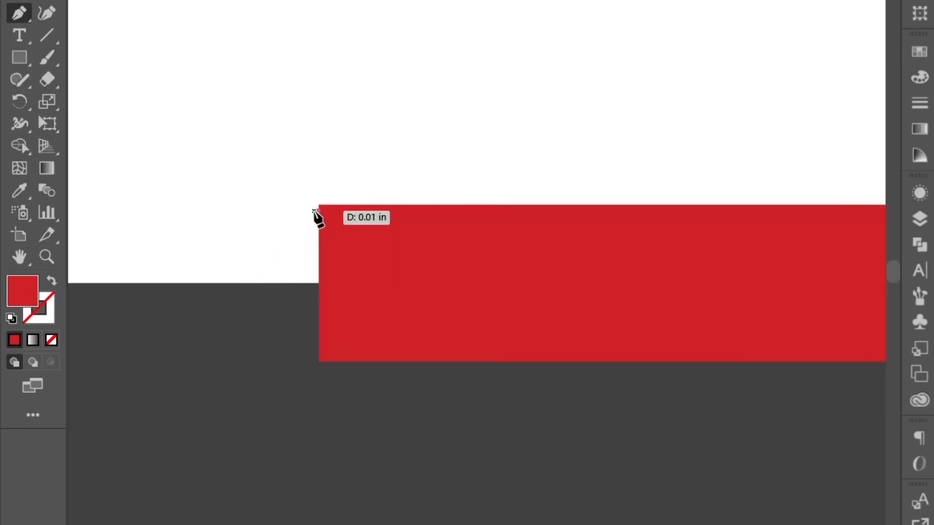
Draw a small triangle with the Pen tool from the red bar's top-left corner down to the grey band's top edge.
left_click(319, 205)
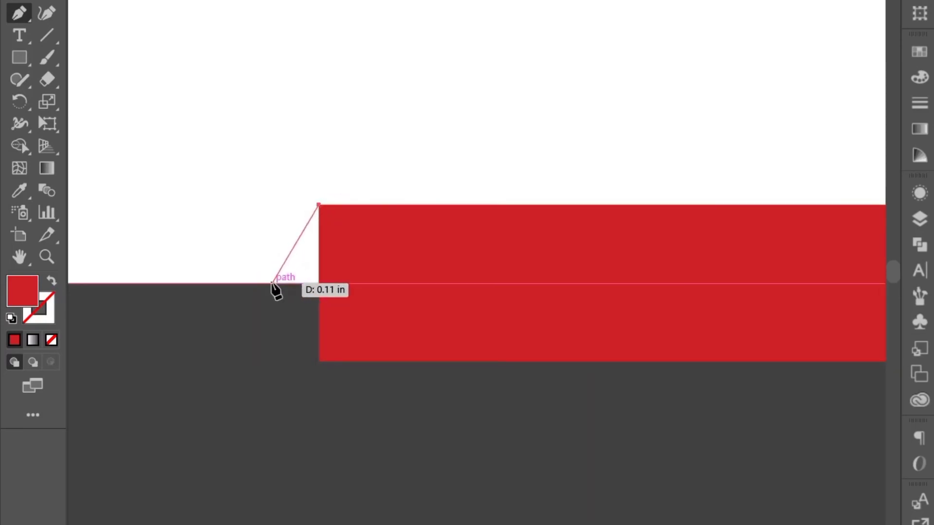
left_click(272, 283)
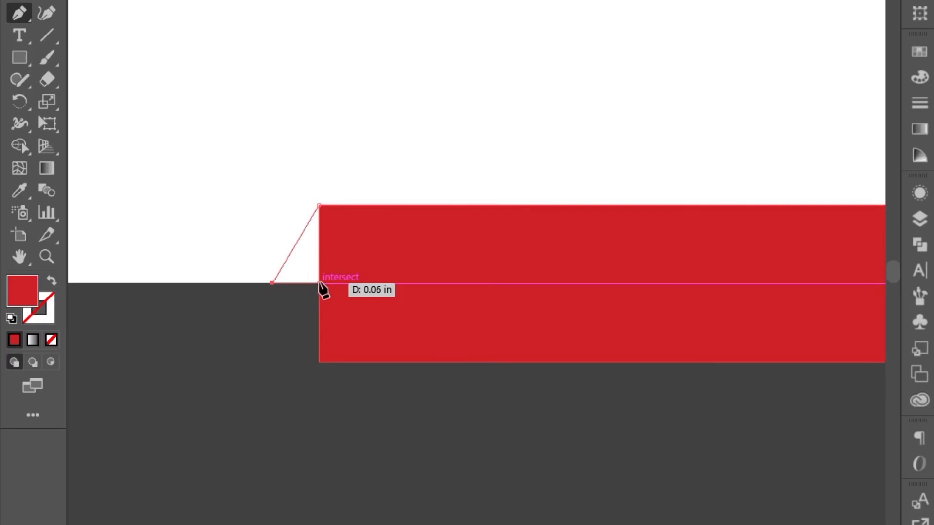
left_click(319, 283)
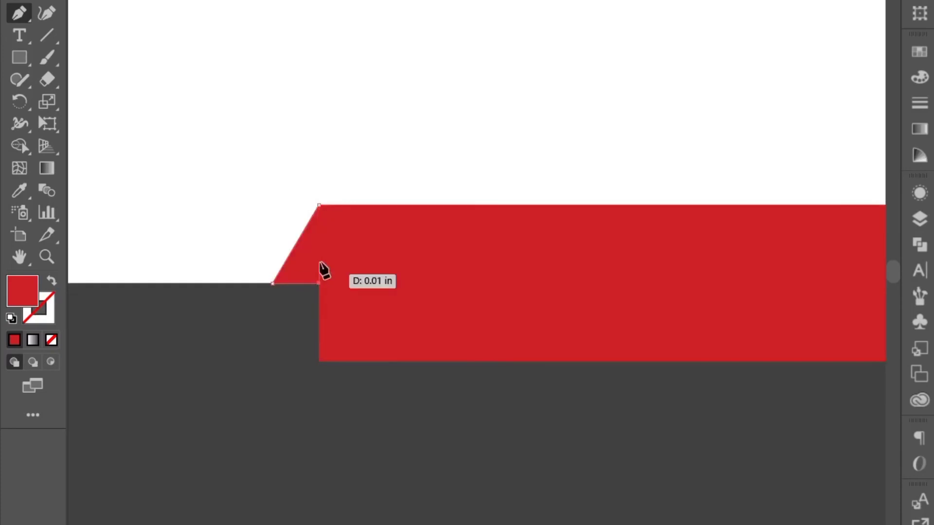
left_click(319, 205)
key("v")
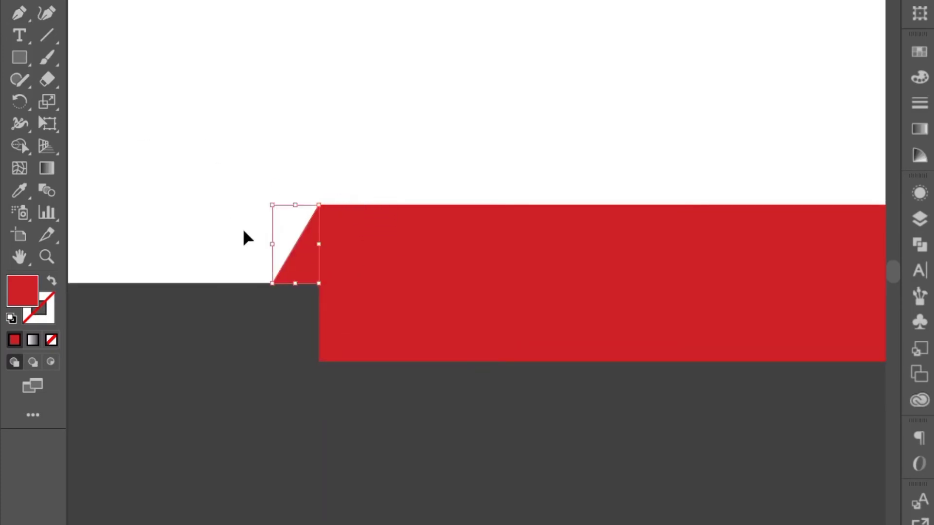
Fill the small triangle with the dark red sampled from the banner fold on the front card.
scroll(246, 235, "down", 5)
scroll(336, 255, "up", 5)
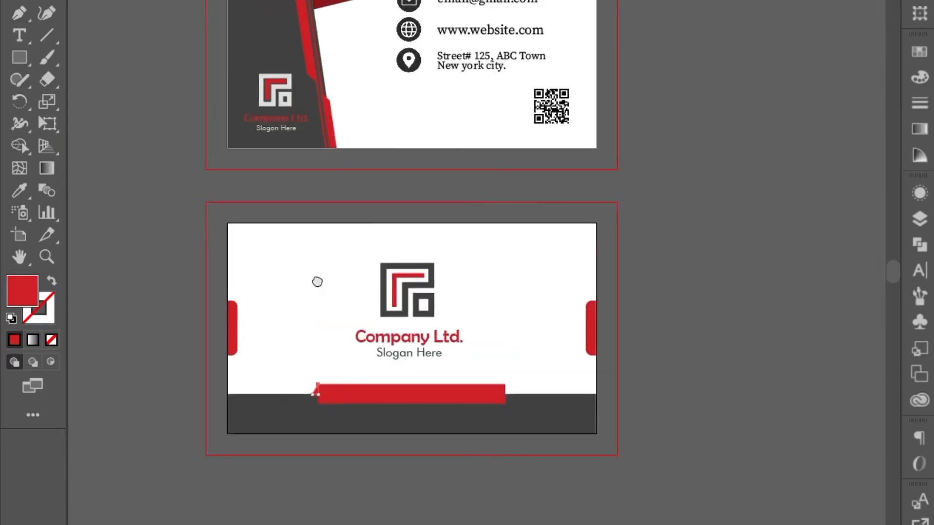
left_click(20, 191)
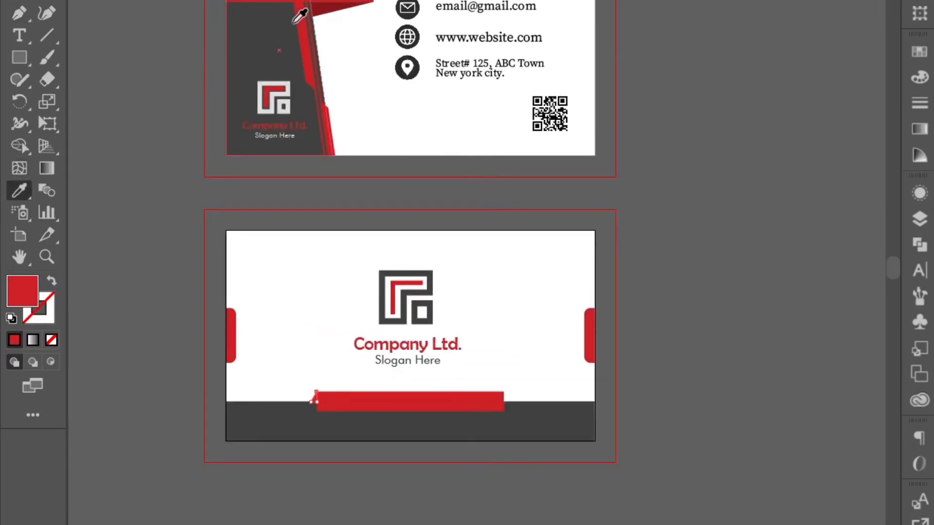
left_click(321, 8)
key("v")
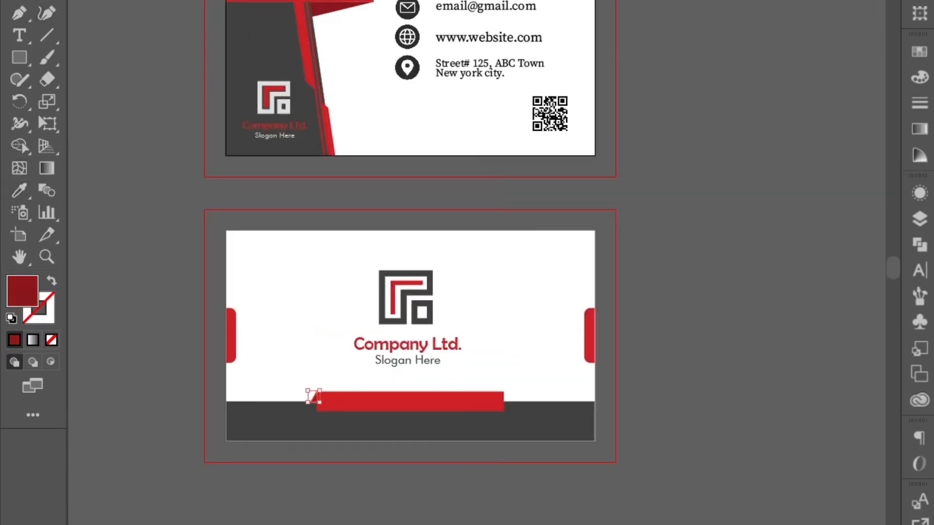
scroll(306, 471, "up", 4)
left_click_drag(469, 352, 247, 396)
right_click(137, 290)
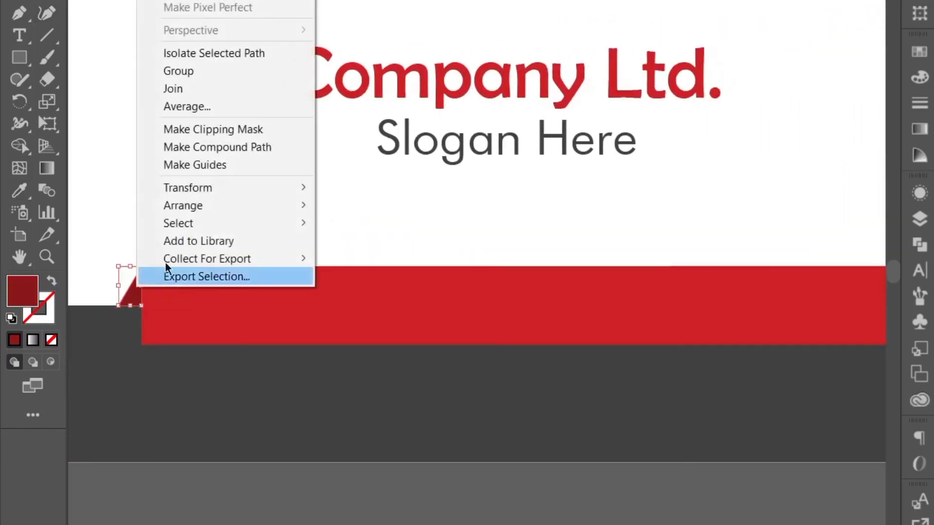
mouse_move(199, 187)
left_click(370, 247)
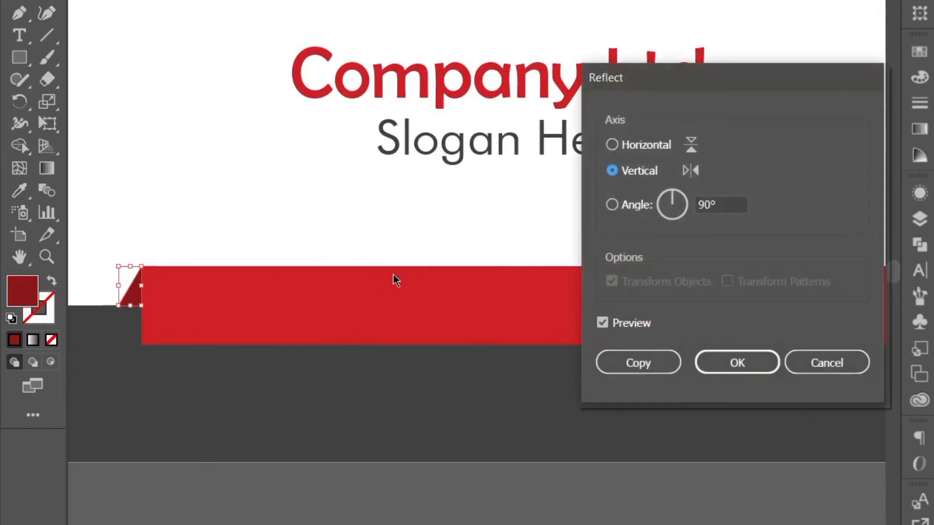
left_click(626, 364)
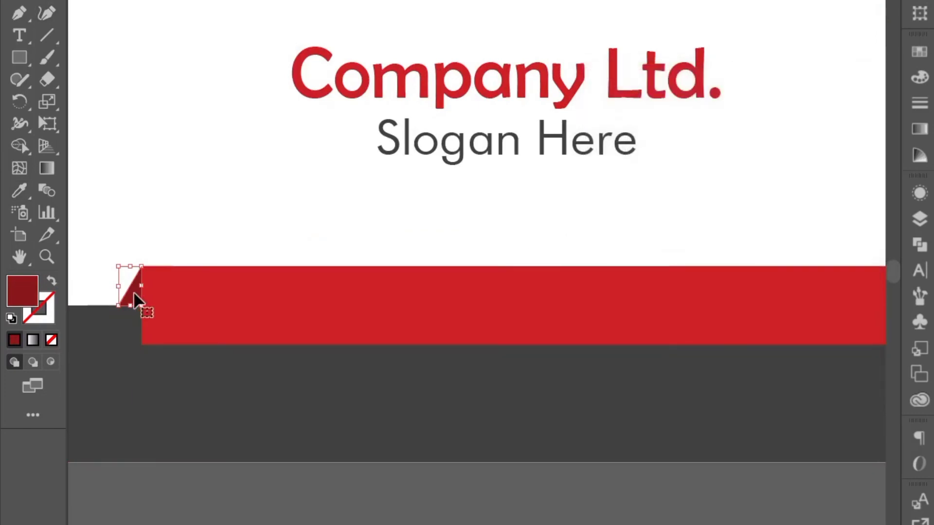
left_click_drag(136, 299, 277, 305)
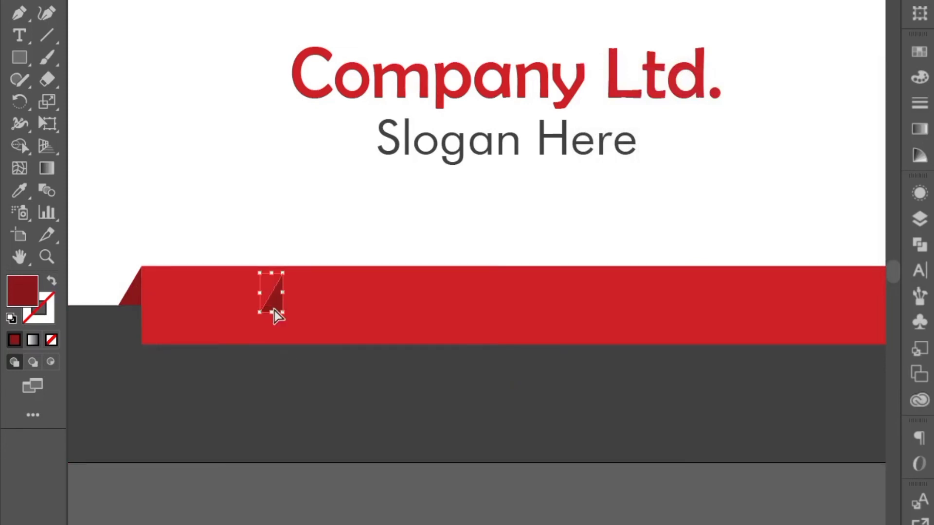
key("ctrl+z")
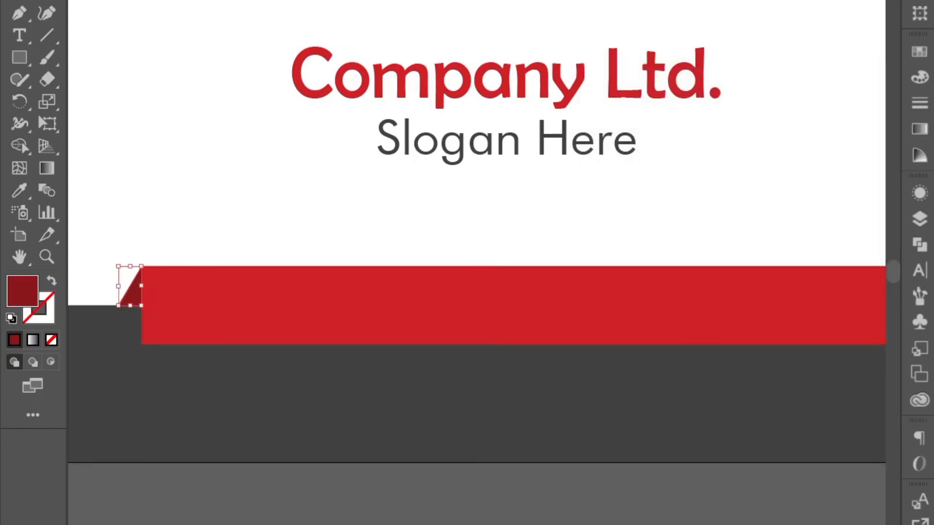
Create a mirrored copy of the dark red triangle, reflected across the vertical axis.
right_click(130, 291)
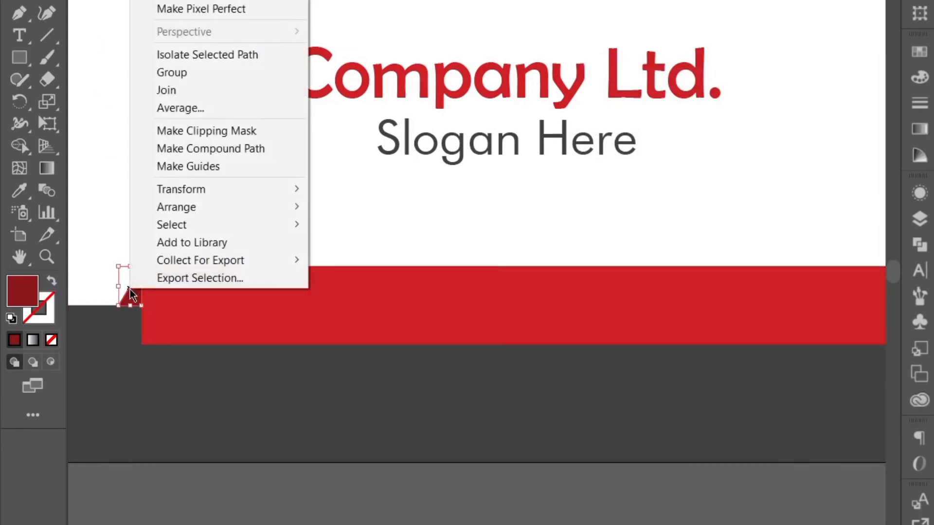
mouse_move(246, 191)
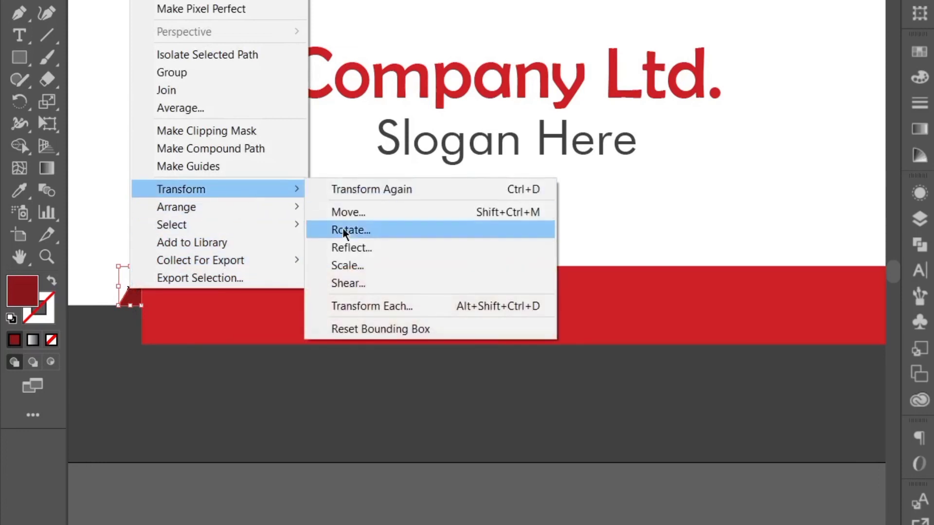
left_click(343, 248)
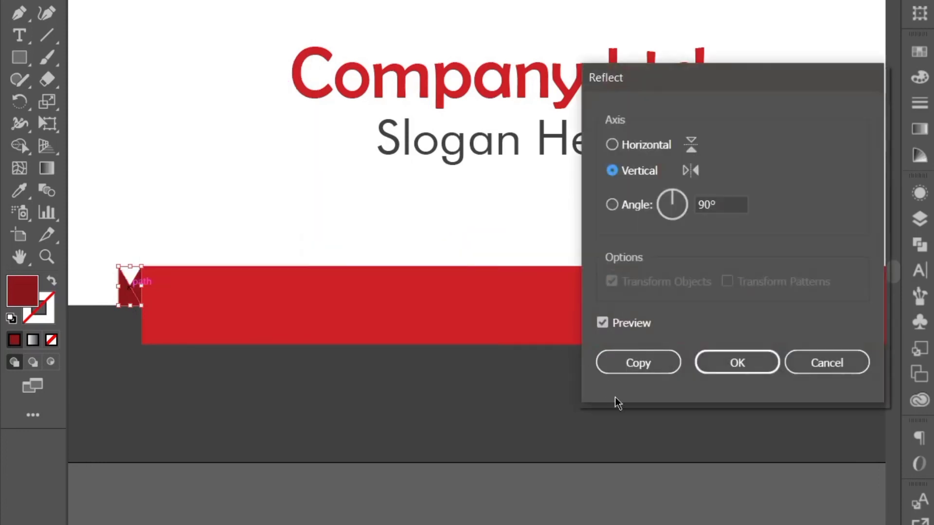
left_click(637, 364)
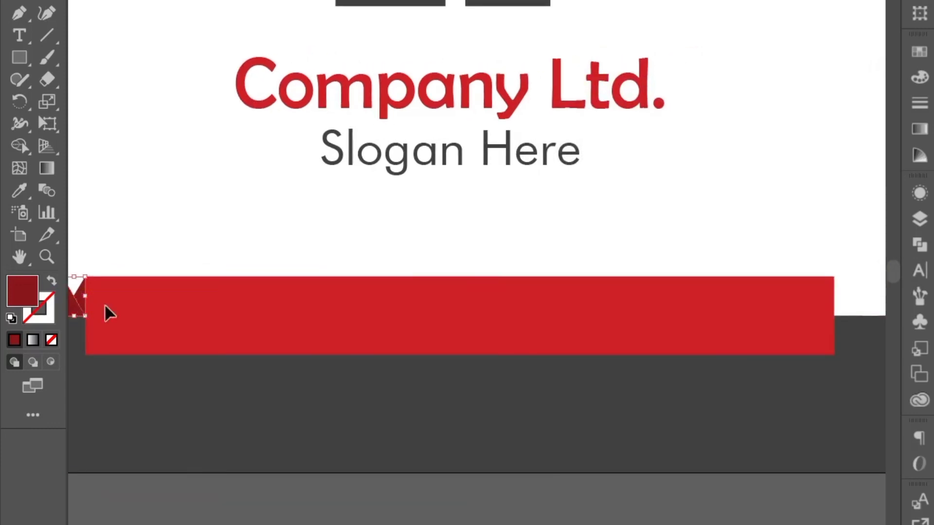
Move the mirrored triangle against the red bar's right end, from its top-right corner down to the grey band's top edge.
left_click_drag(104, 307, 843, 308)
left_click_drag(790, 400, 659, 442)
scroll(716, 425, "up", 2)
left_click_drag(718, 398, 626, 479)
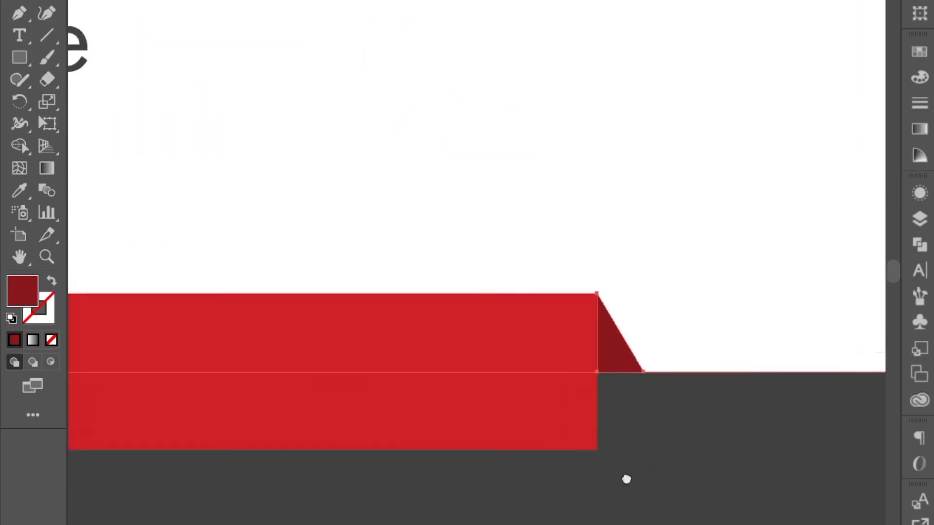
left_click(648, 464)
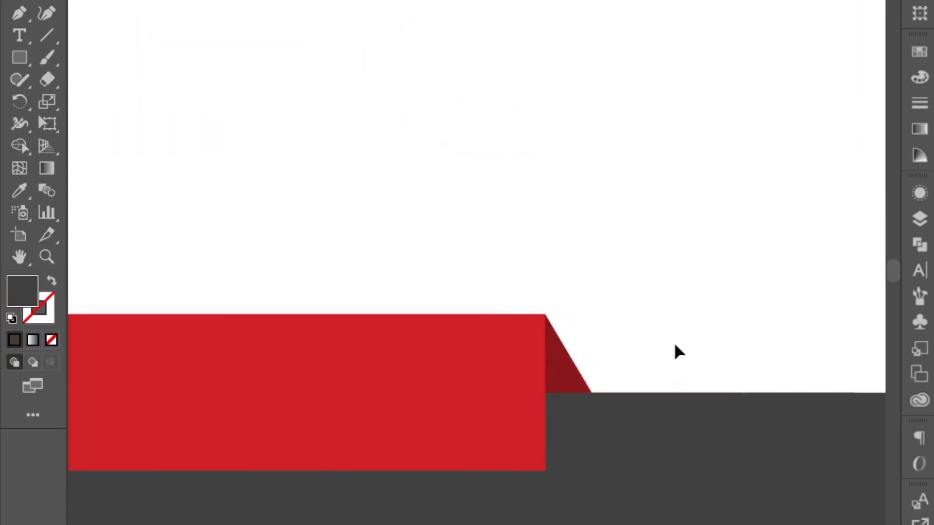
Round only the two bottom corners of the red bar, leaving its top corners square, and deselect it.
scroll(675, 351, "down", 4)
left_click(510, 389)
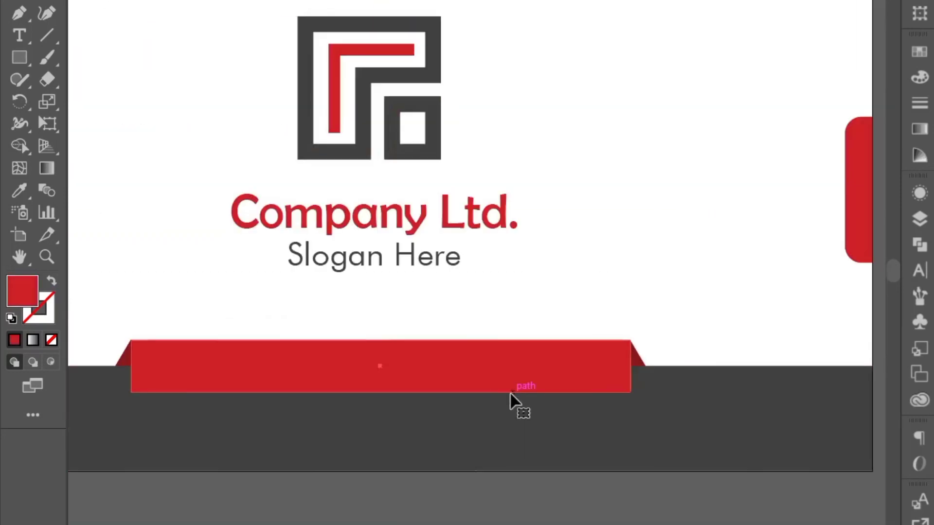
scroll(496, 443, "up", 2)
left_click_drag(436, 454, 536, 473)
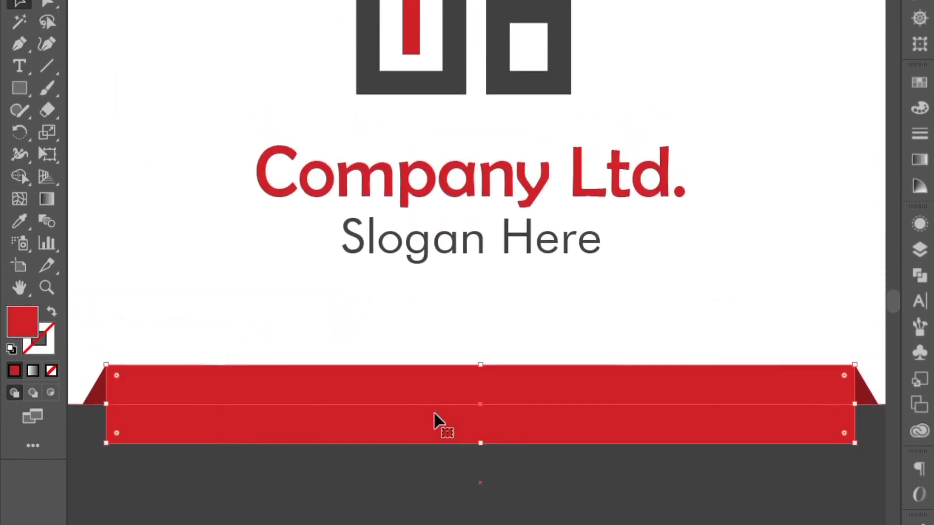
left_click(49, 26)
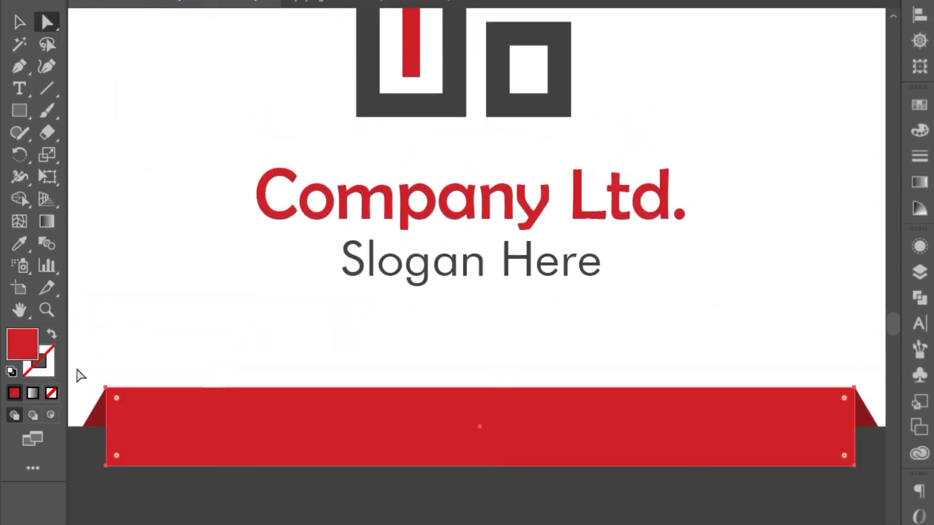
left_click(102, 466)
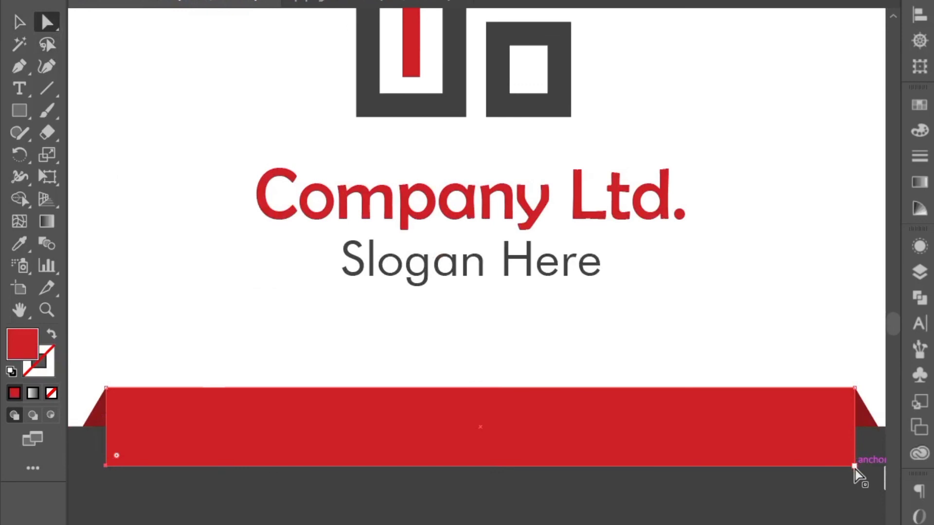
left_click_drag(844, 456, 822, 435)
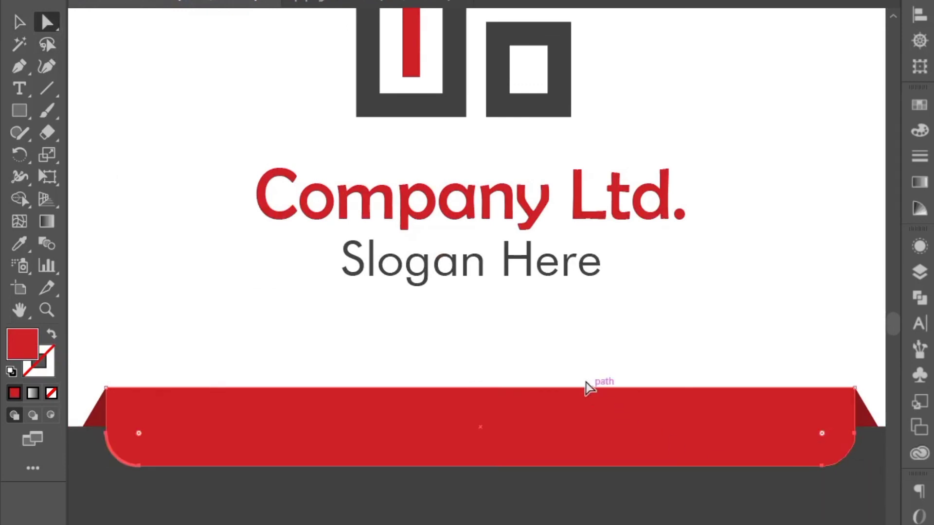
left_click(574, 374)
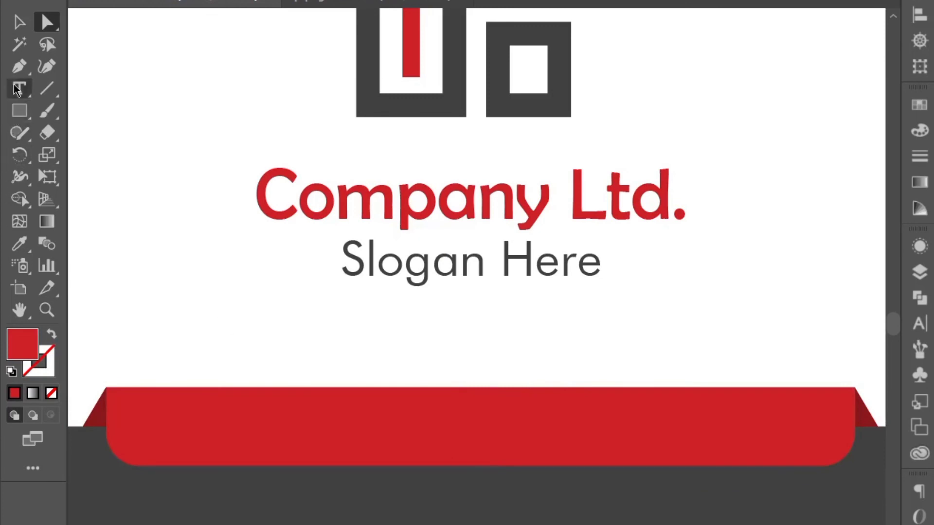